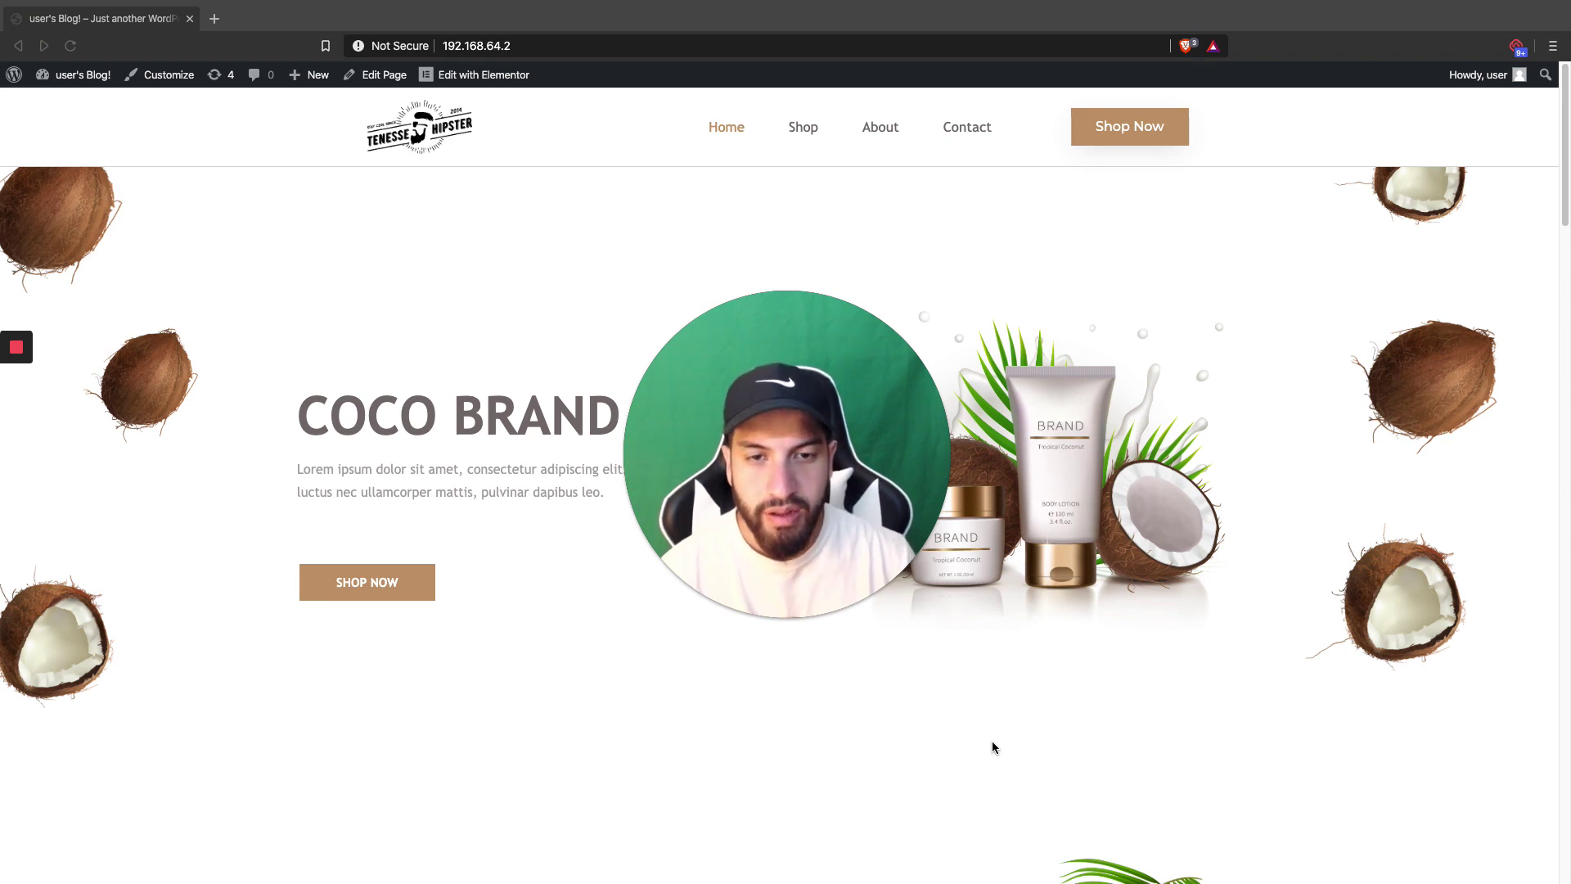
Step: Scroll through the storefront homepage to browse its products
mouse_move(794, 614)
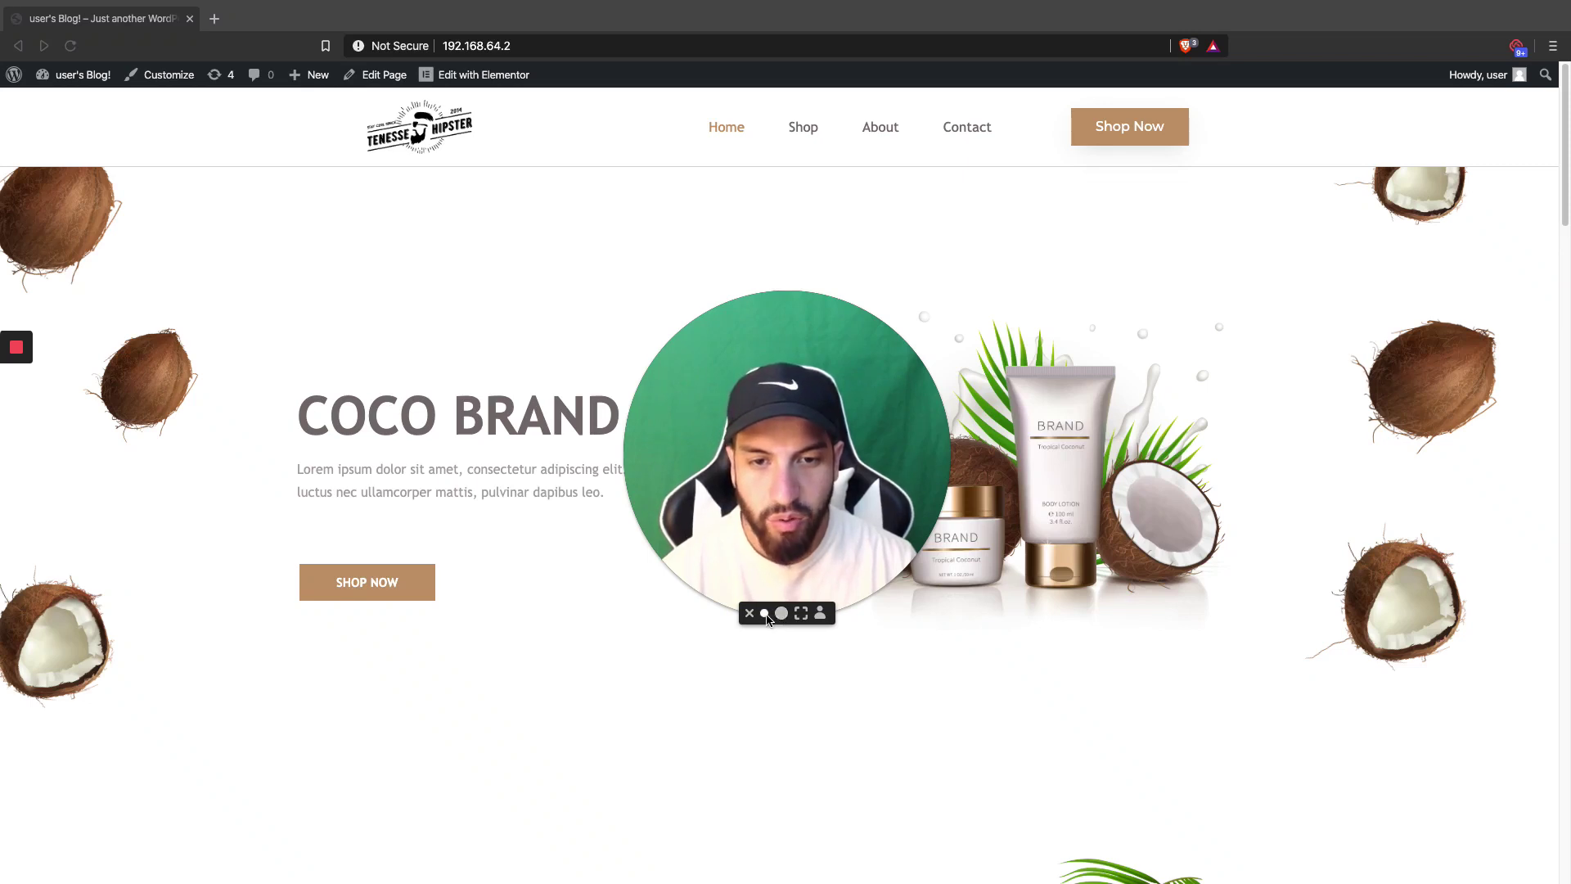
left_click(764, 614)
left_click_drag(747, 615, 1516, 806)
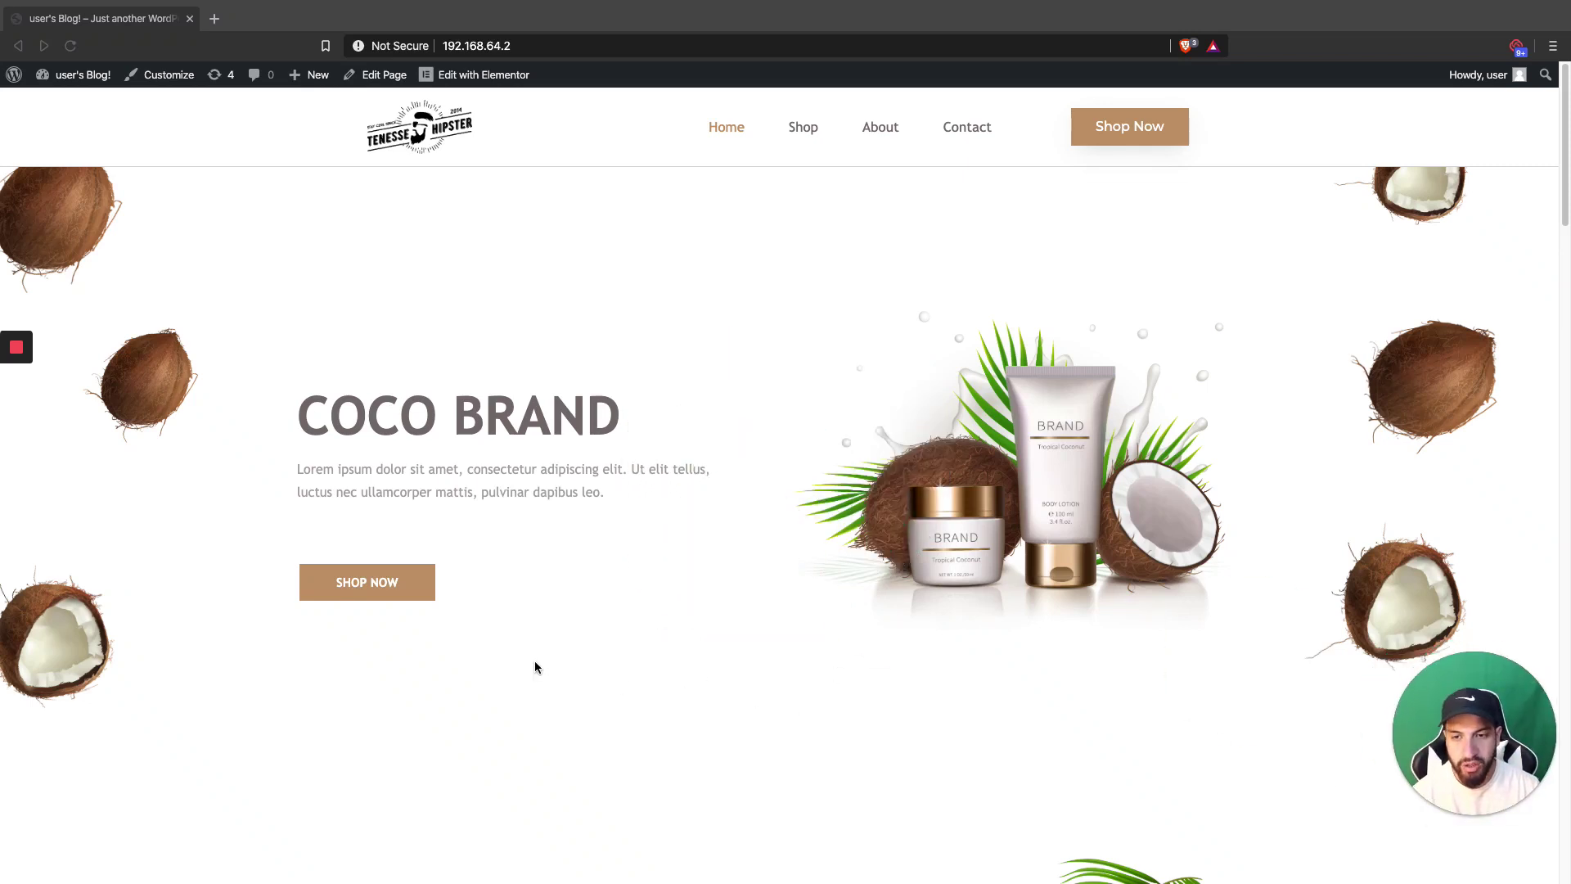
scroll(832, 746, "down", 5)
scroll(877, 758, "down", 8)
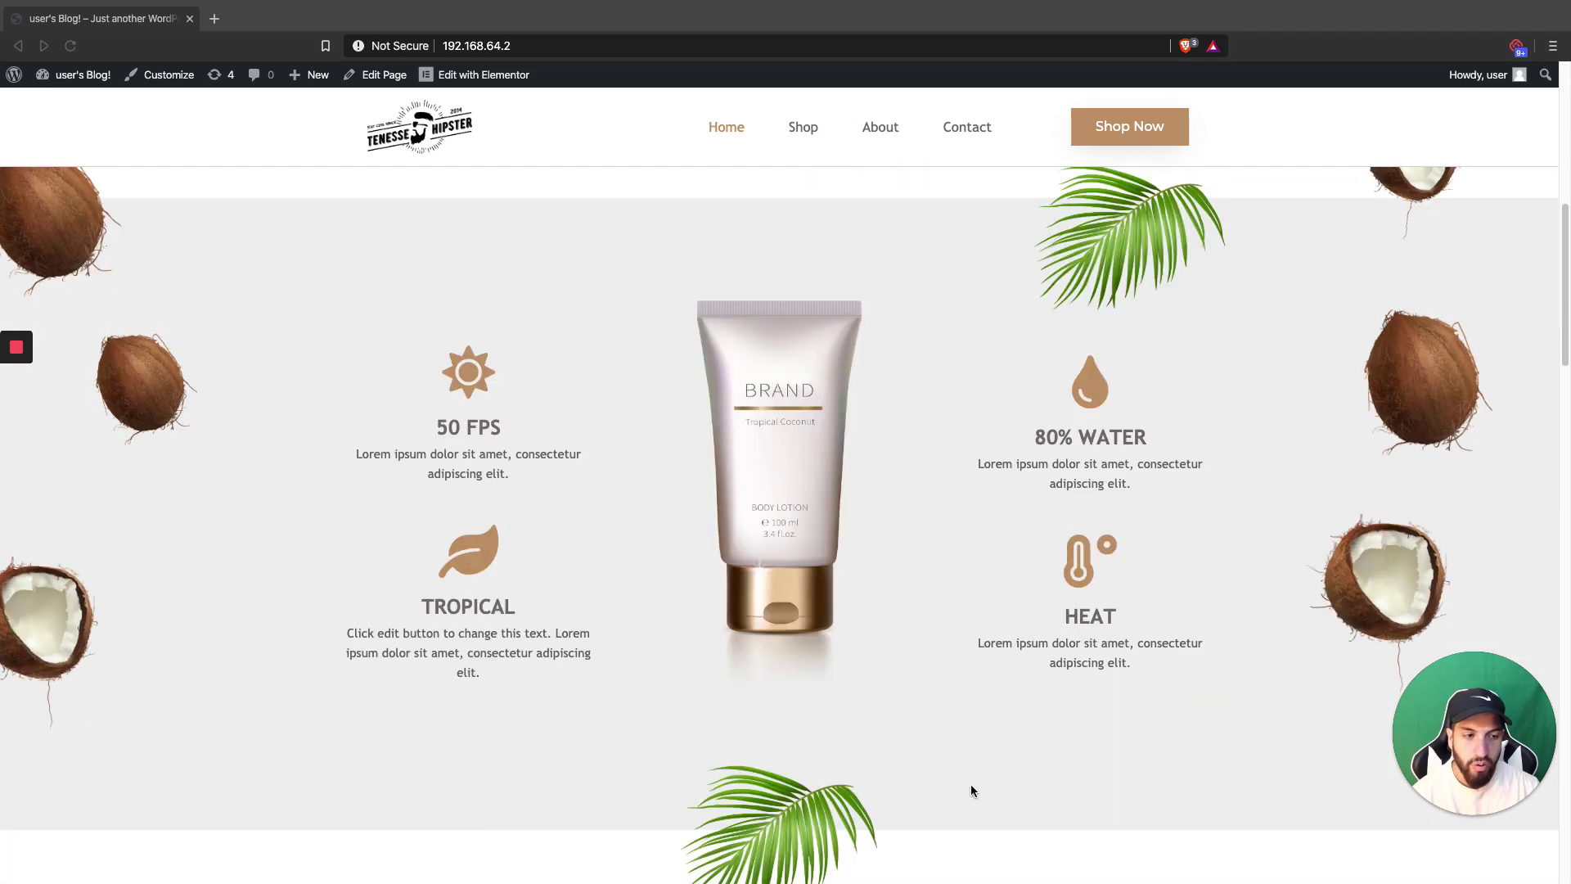
scroll(882, 750, "down", 1)
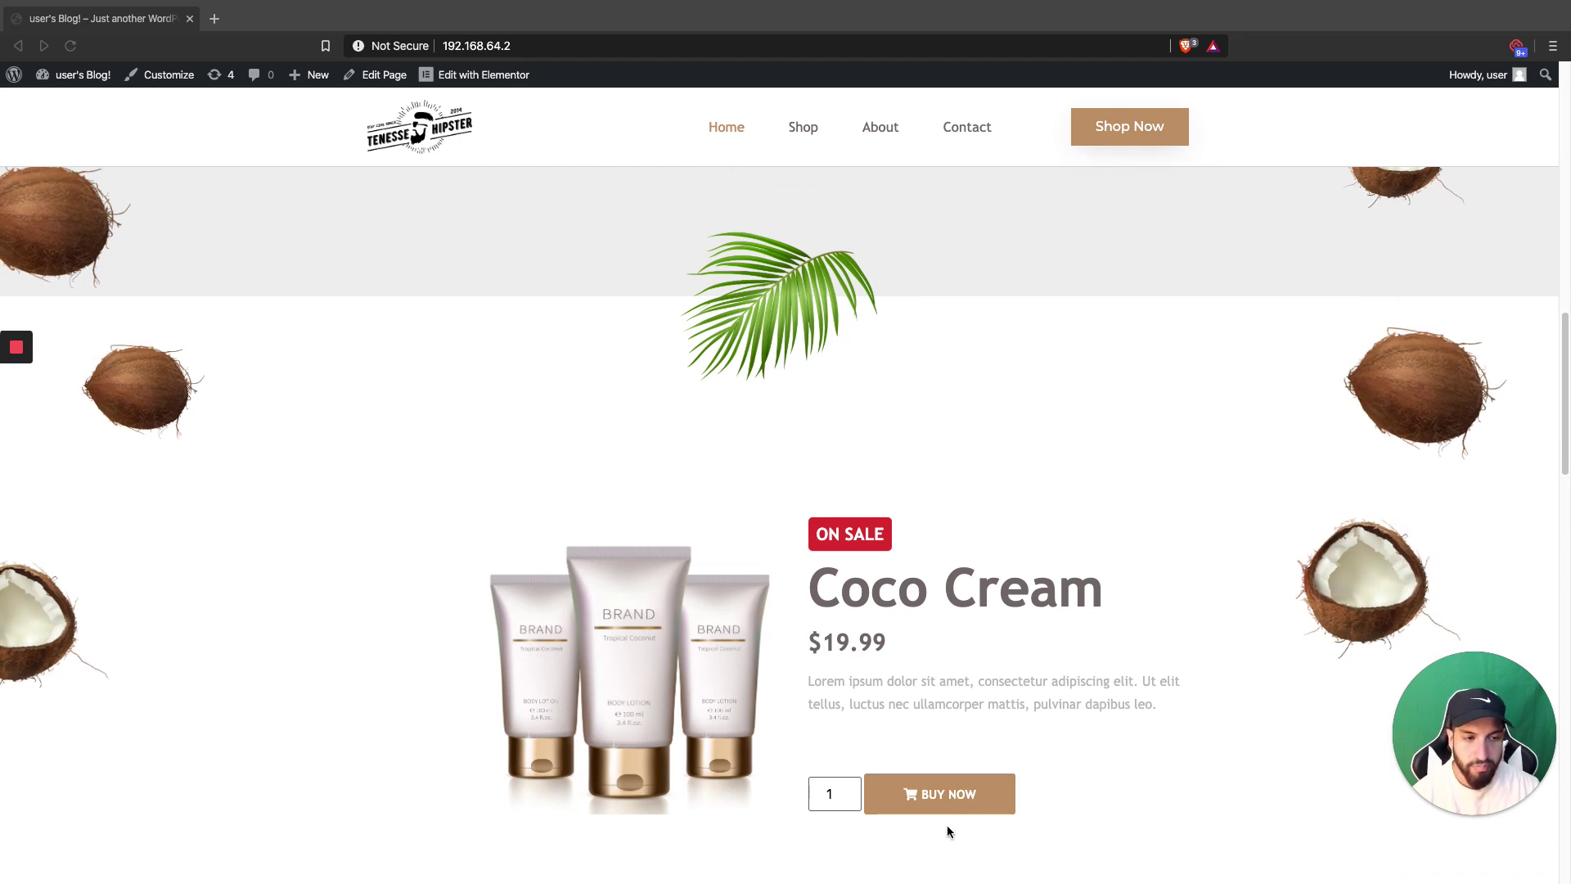
scroll(949, 821, "down", 1)
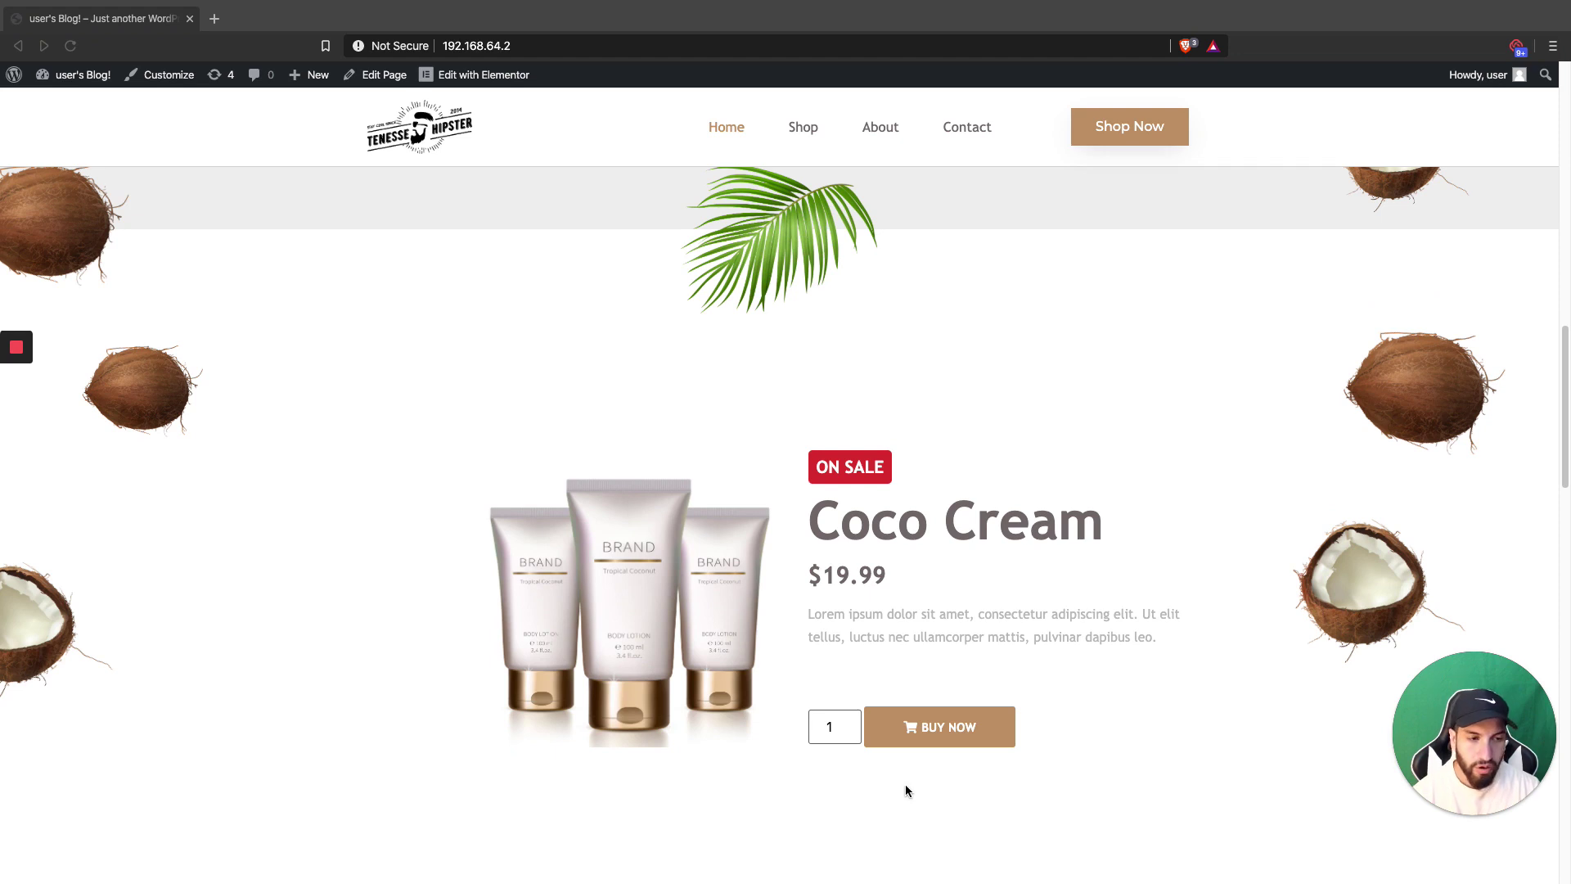
scroll(954, 793, "down", 2)
scroll(1005, 789, "down", 3)
scroll(989, 777, "up", 3)
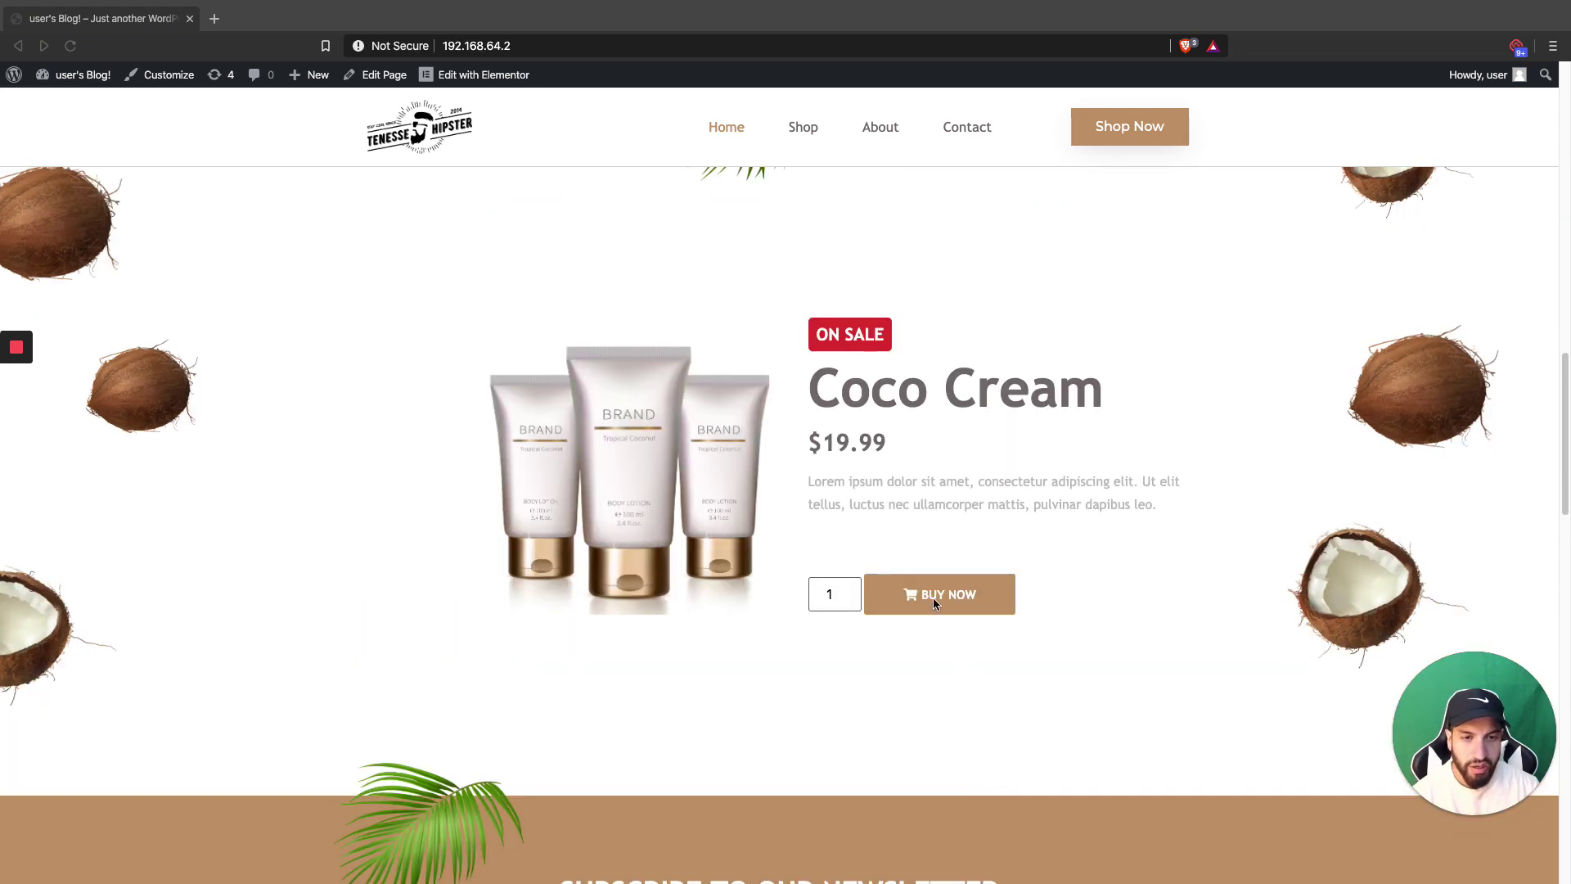
scroll(935, 601, "up", 14)
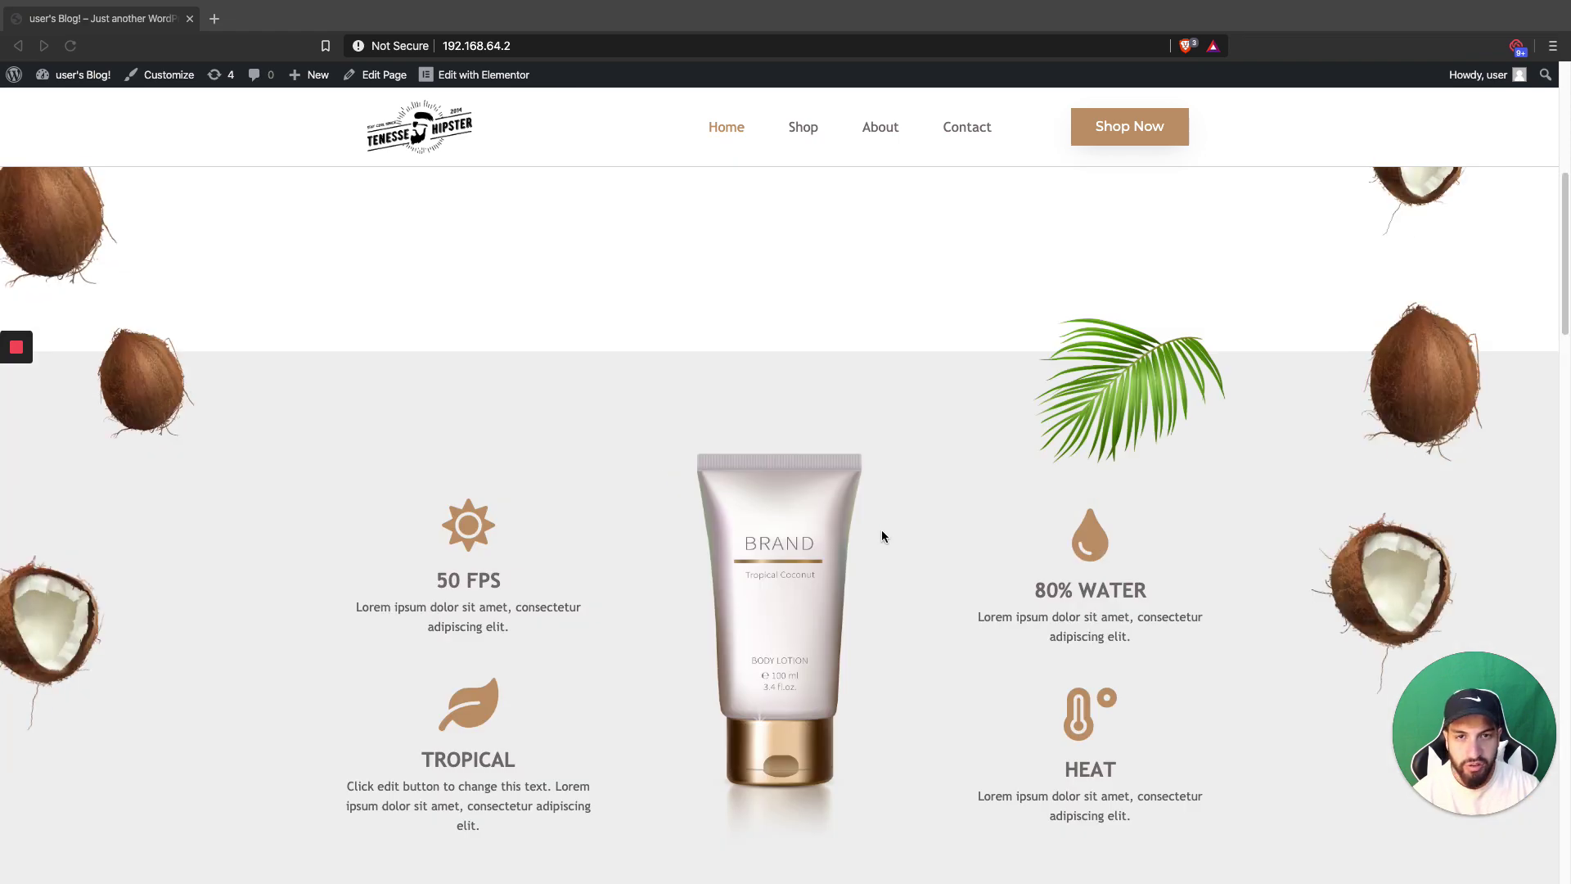
scroll(892, 540, "up", 6)
scroll(841, 587, "down", 15)
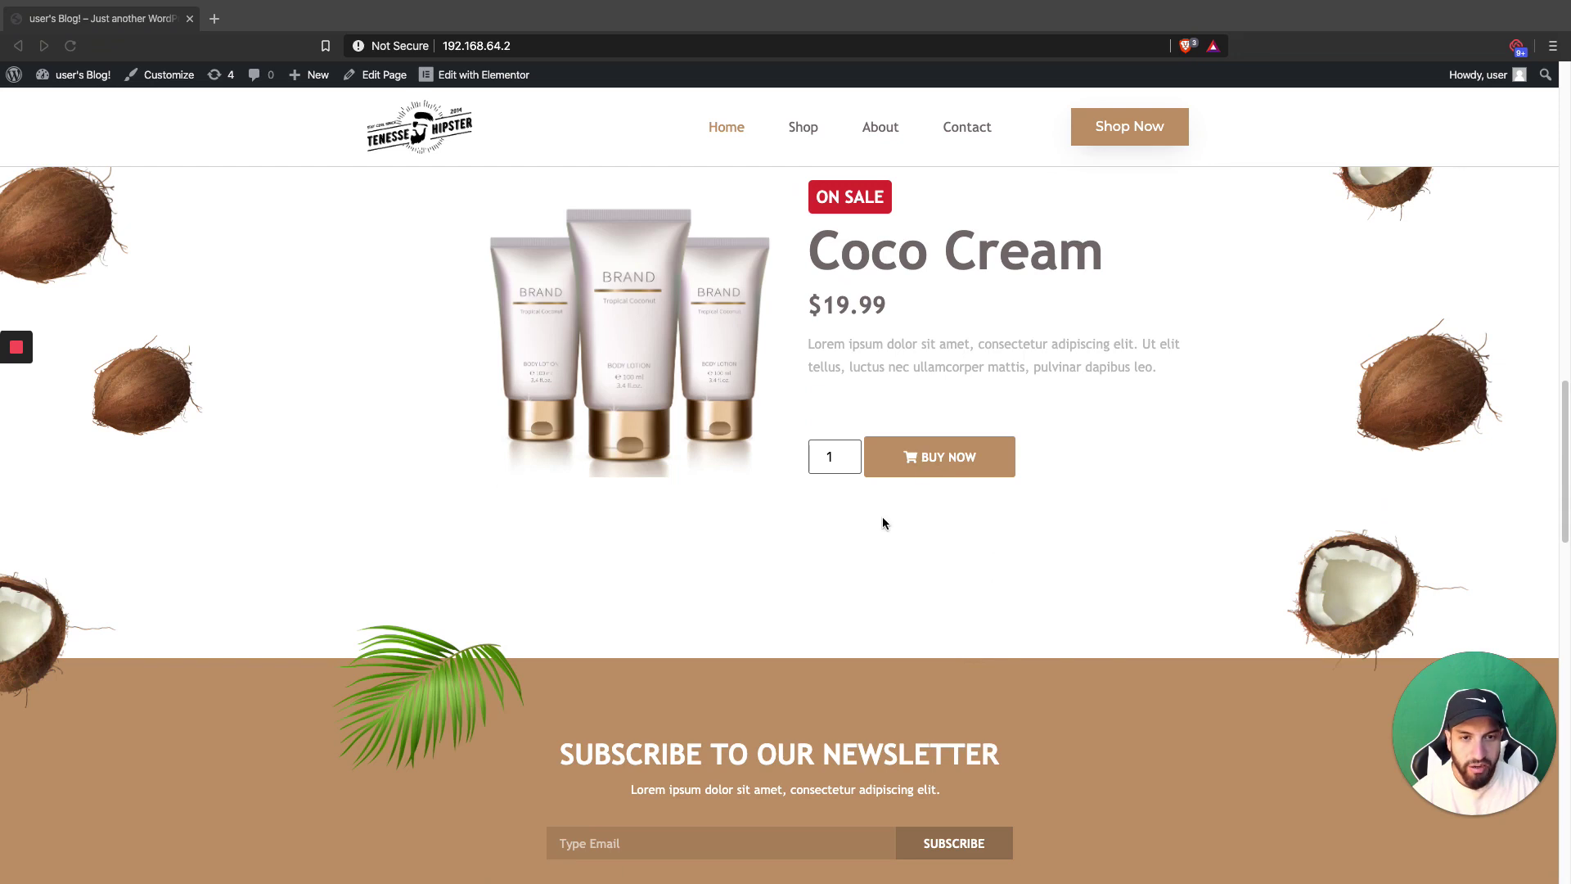
Step: Add Coco Cream to the cart via BUY NOW and its product page, then return Home
left_click(882, 523)
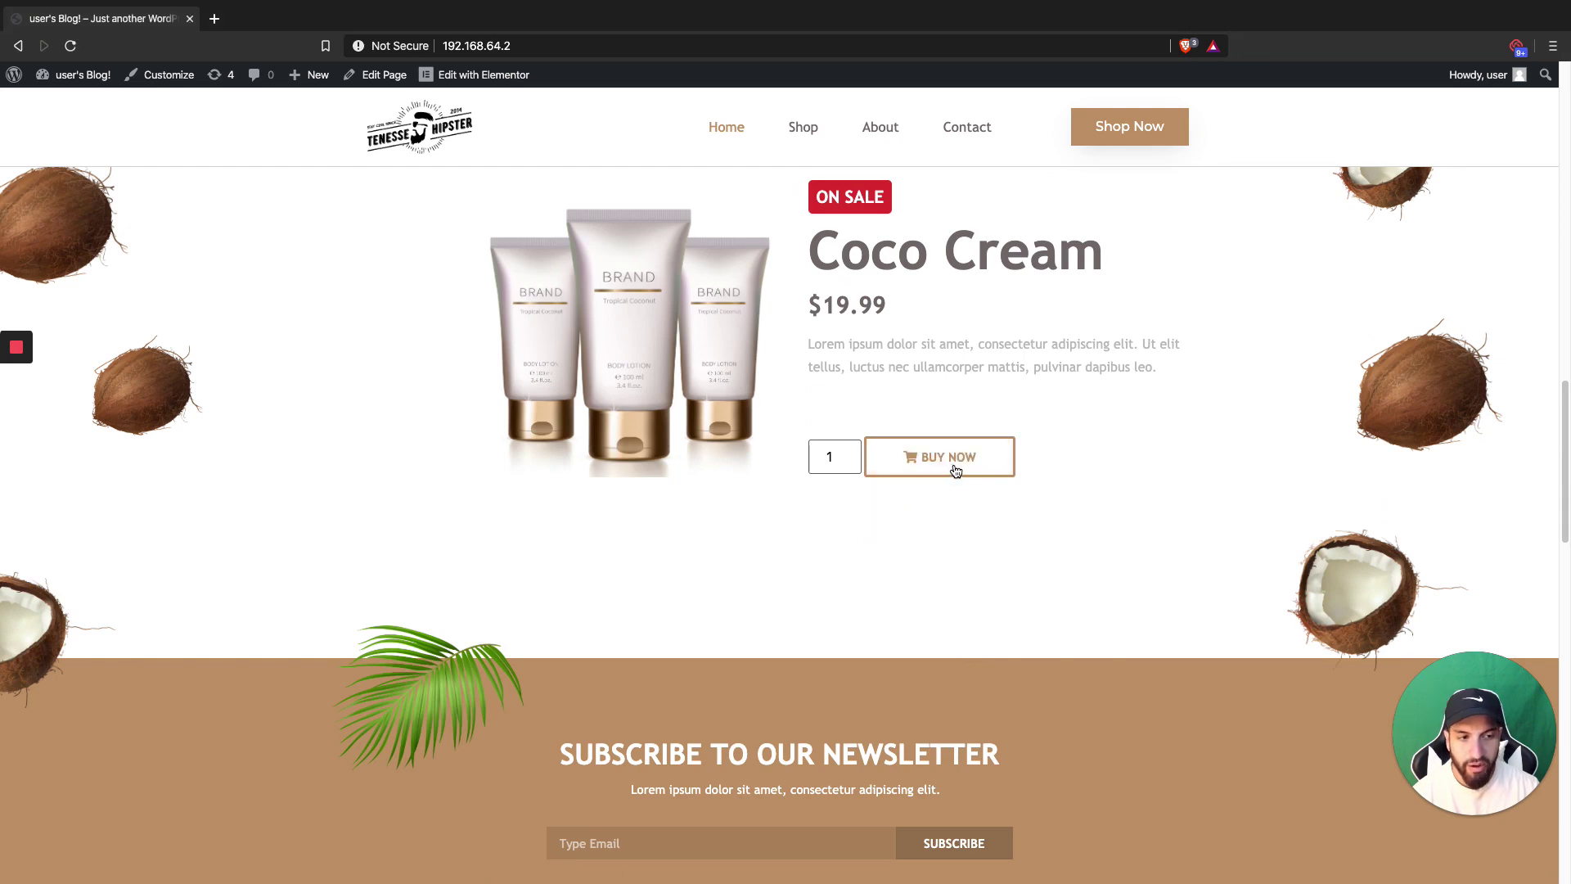
left_click(955, 471)
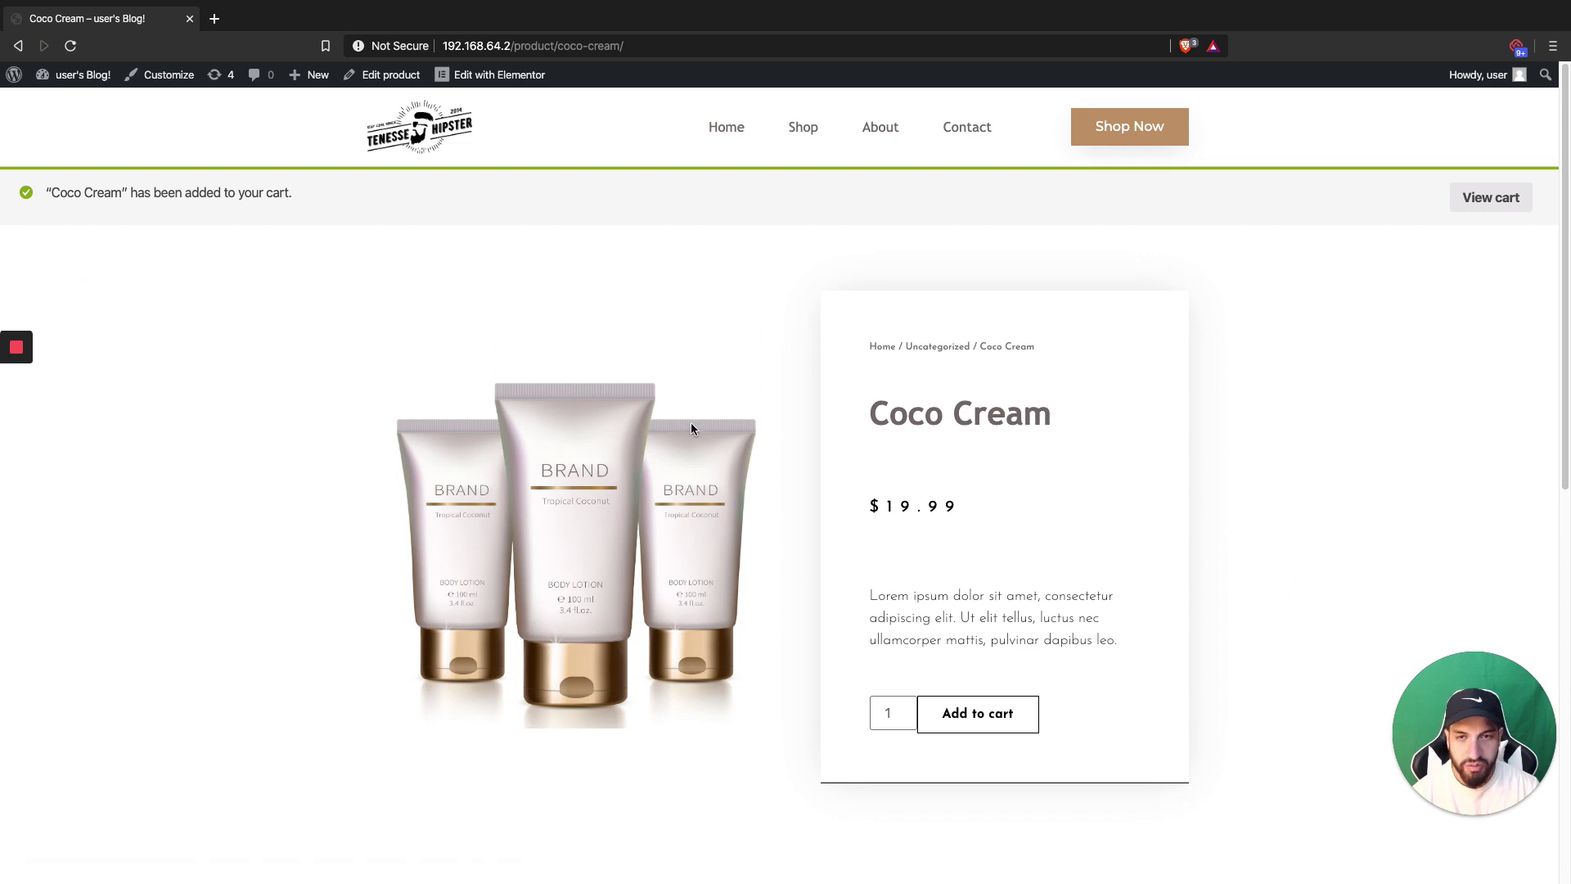
left_click(988, 723)
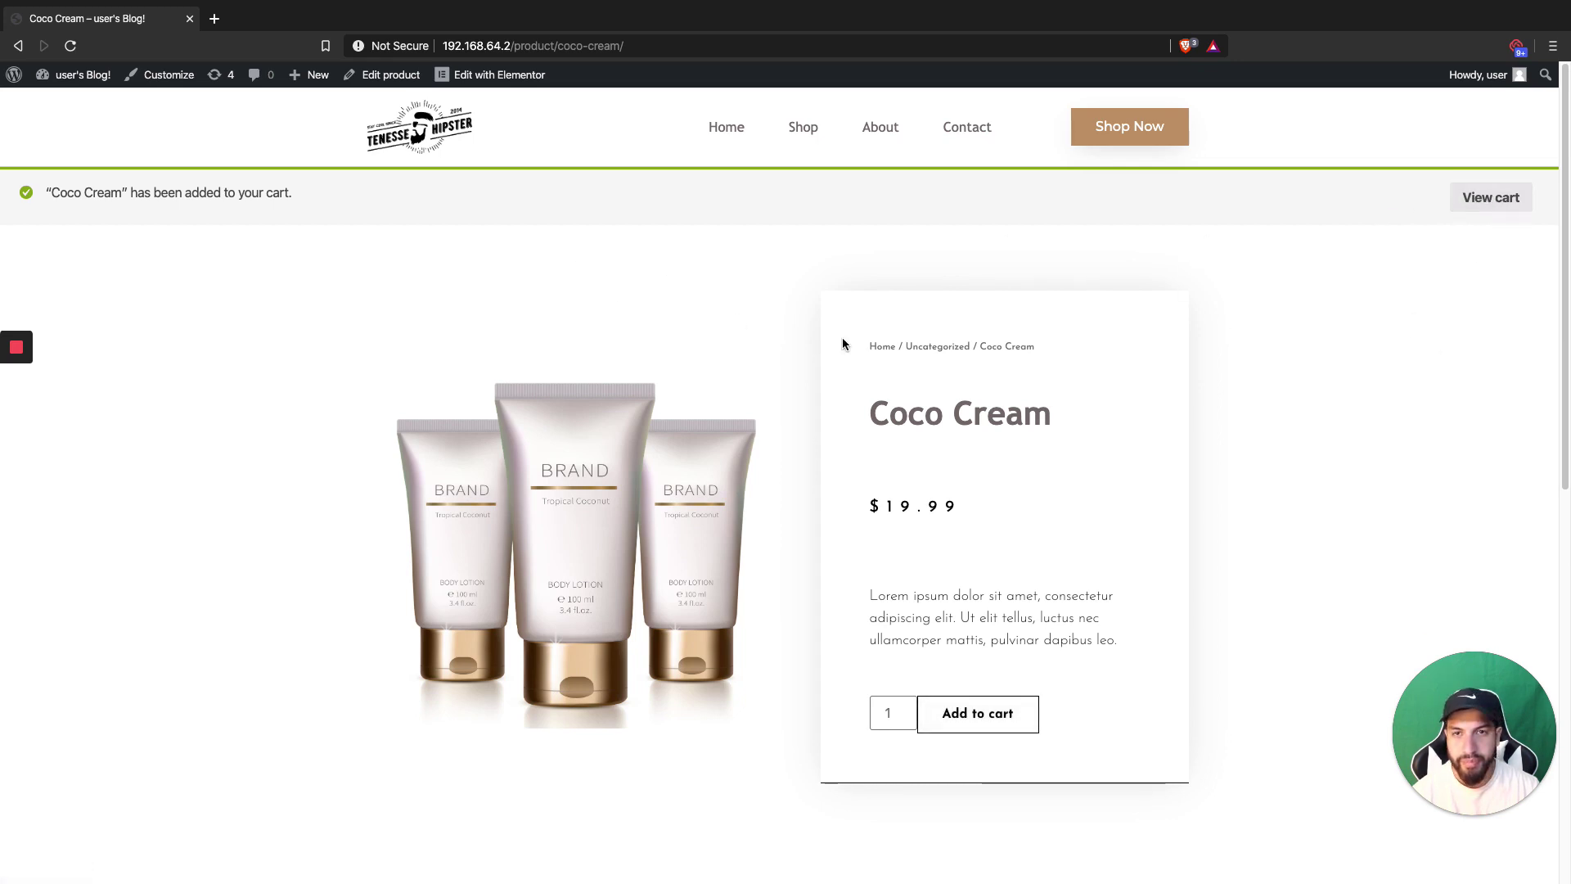
left_click(712, 131)
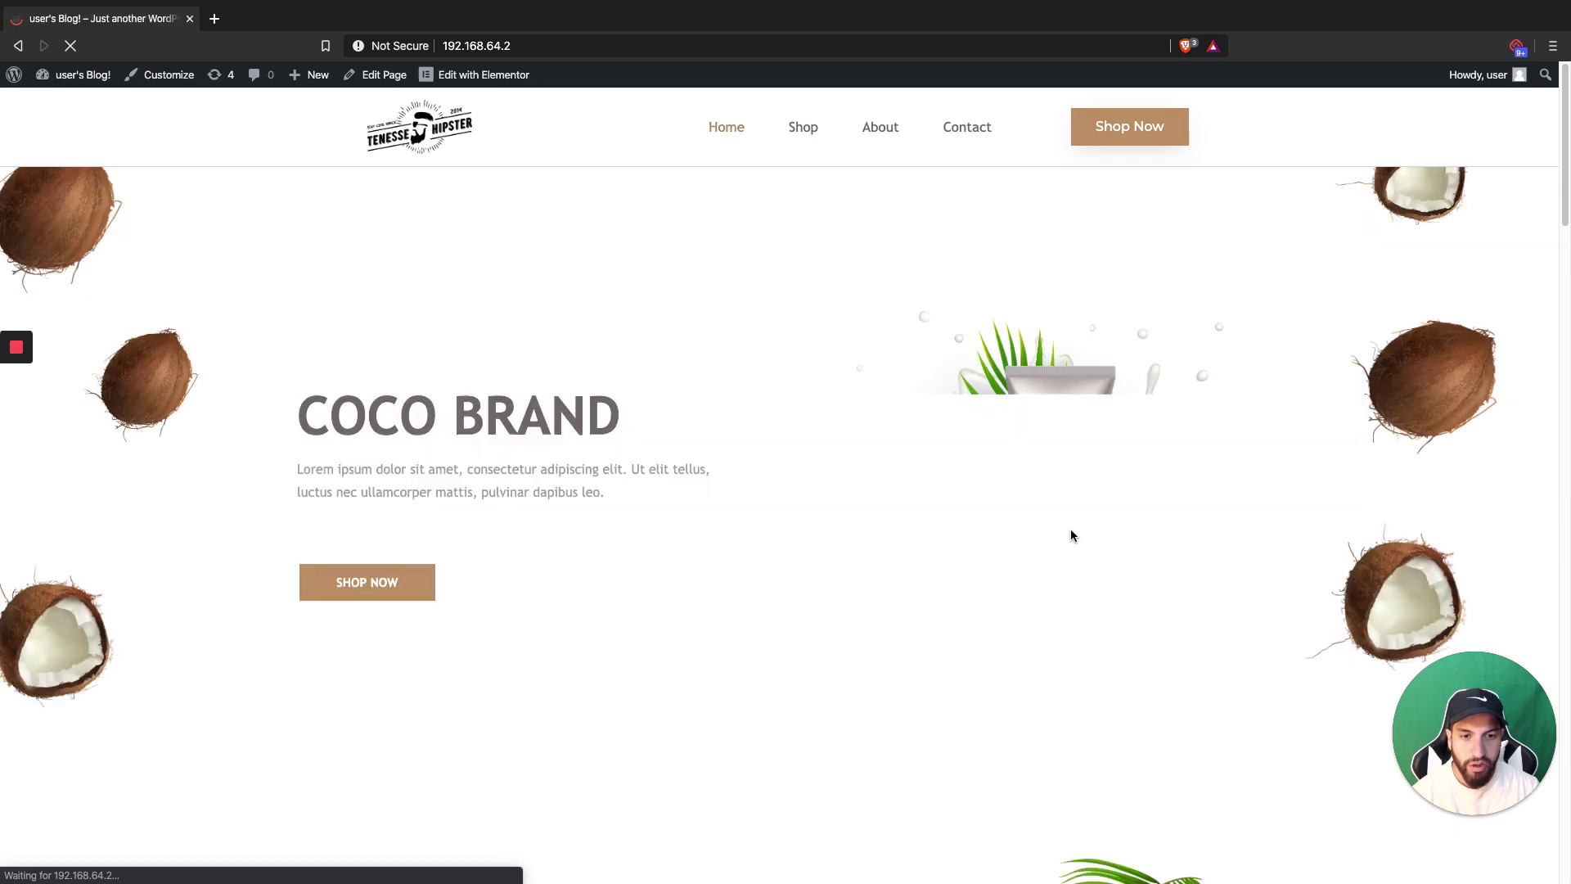
scroll(1044, 544, "down", 12)
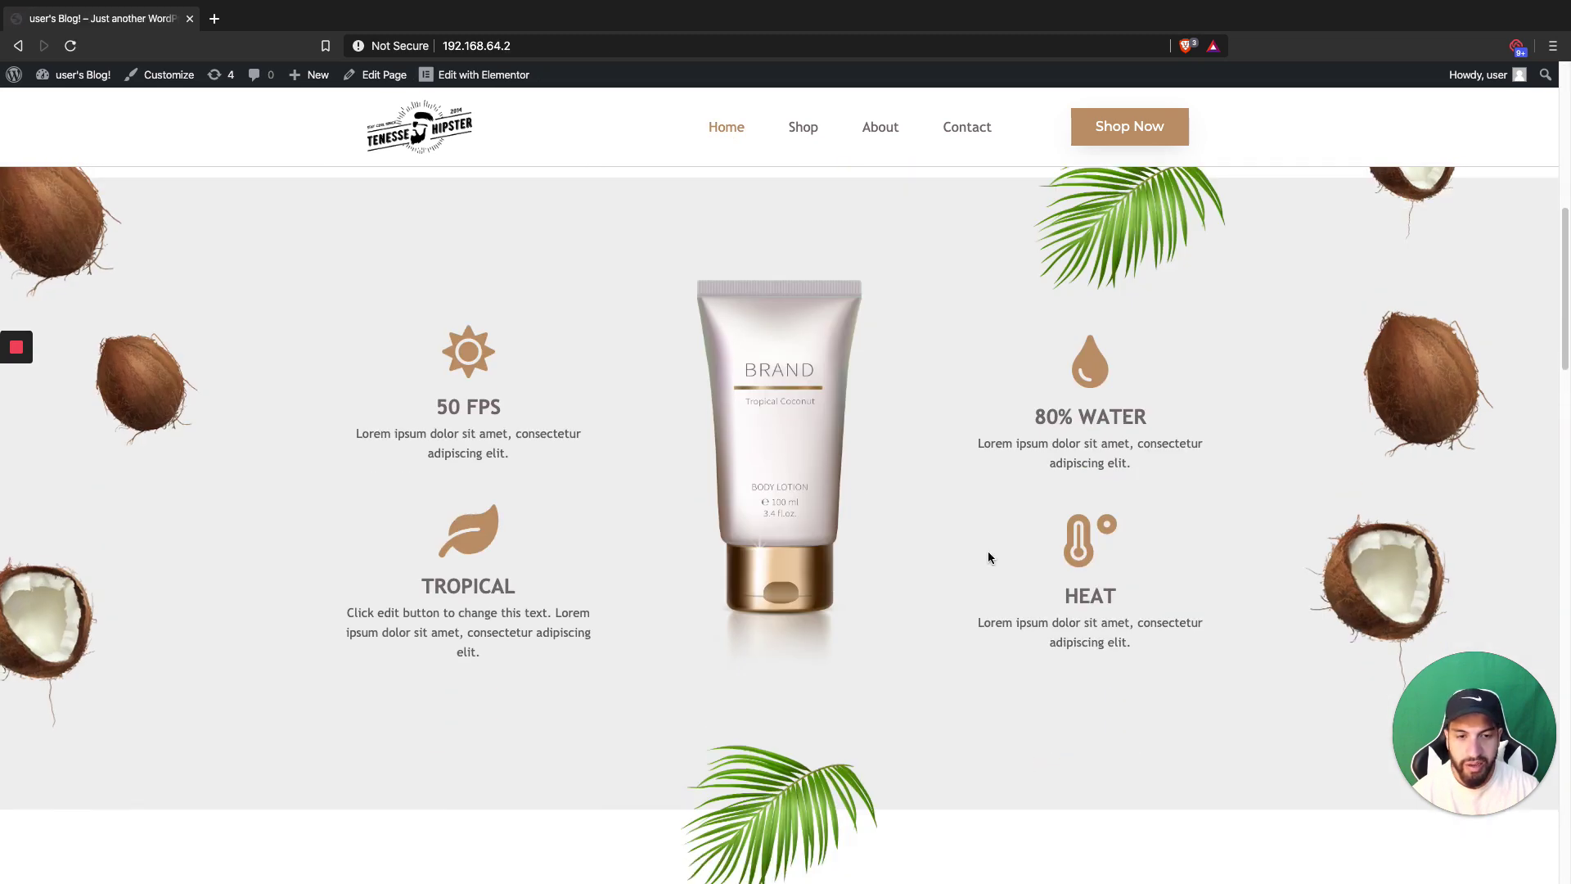
scroll(1031, 564, "down", 2)
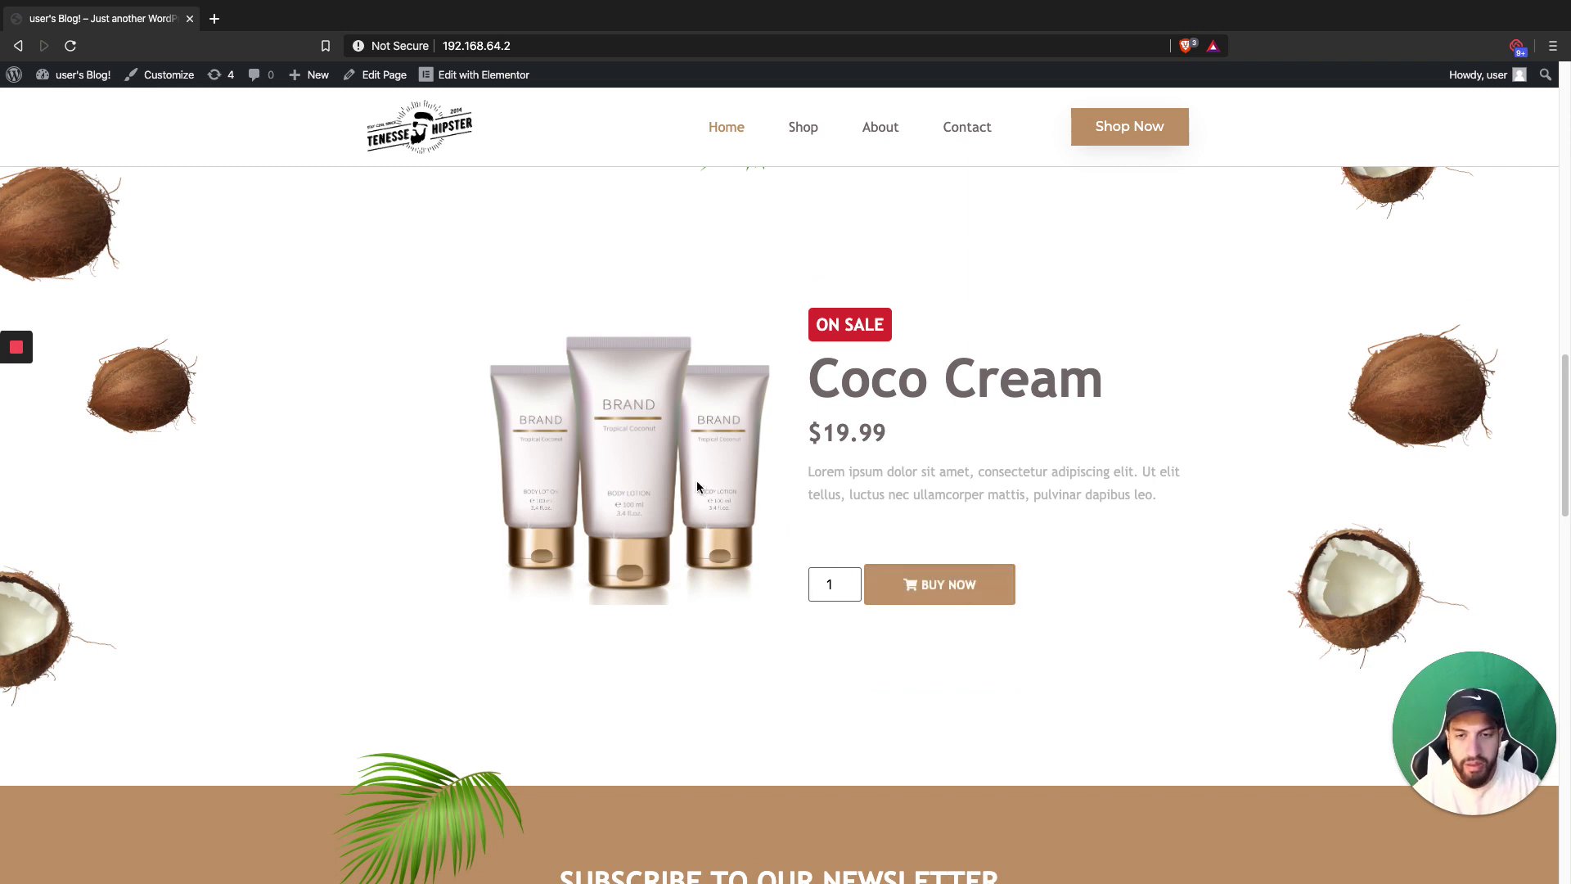
scroll(1015, 573, "down", 2)
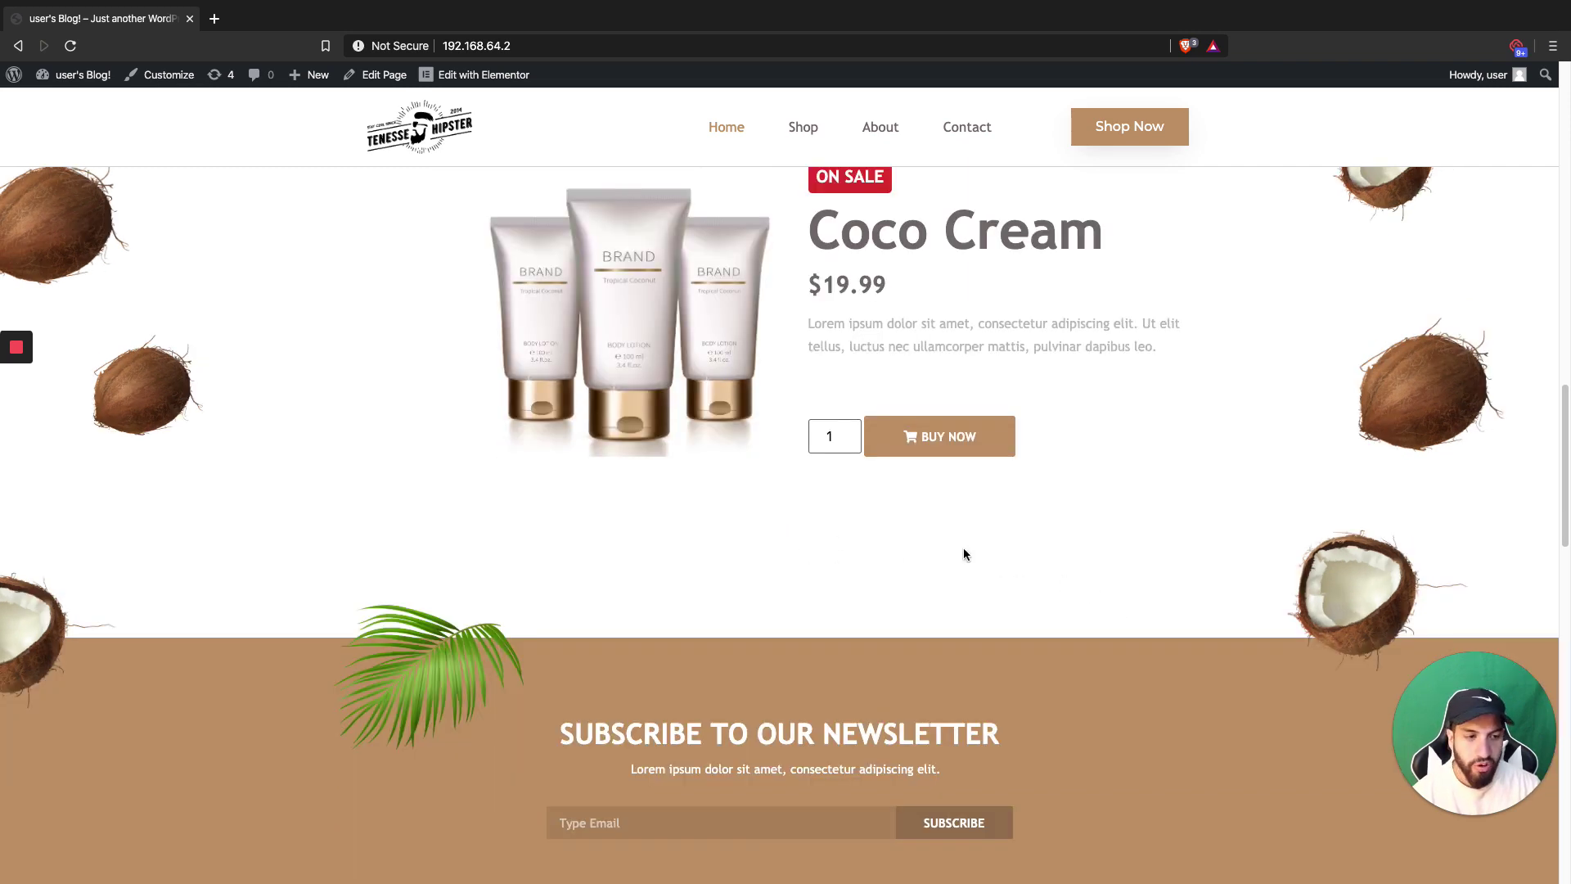
scroll(980, 552, "down", 15)
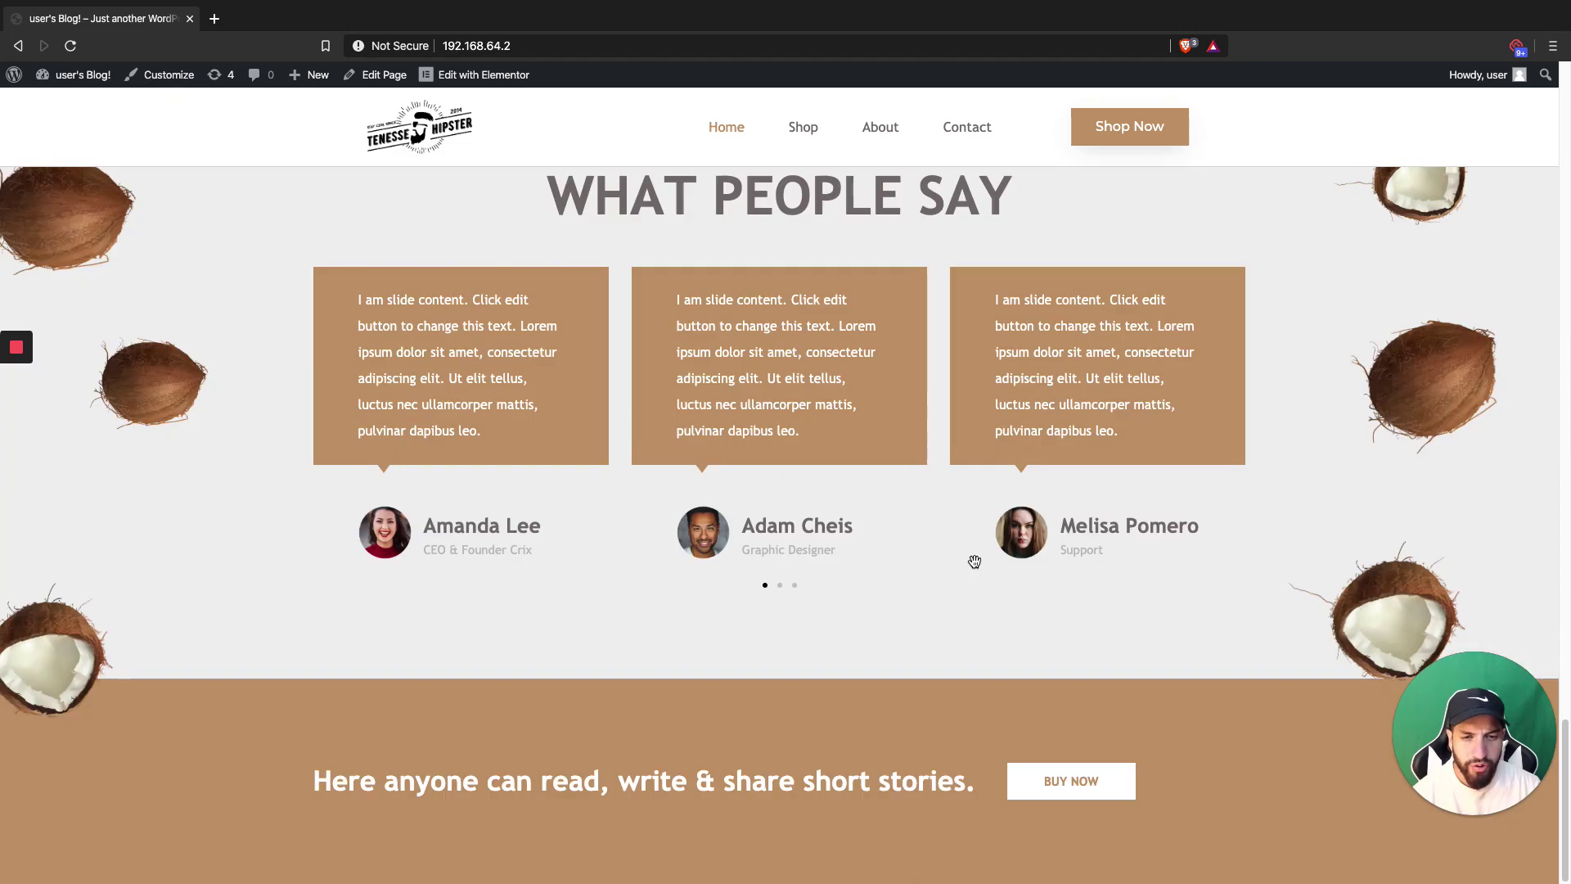
scroll(977, 560, "up", 20)
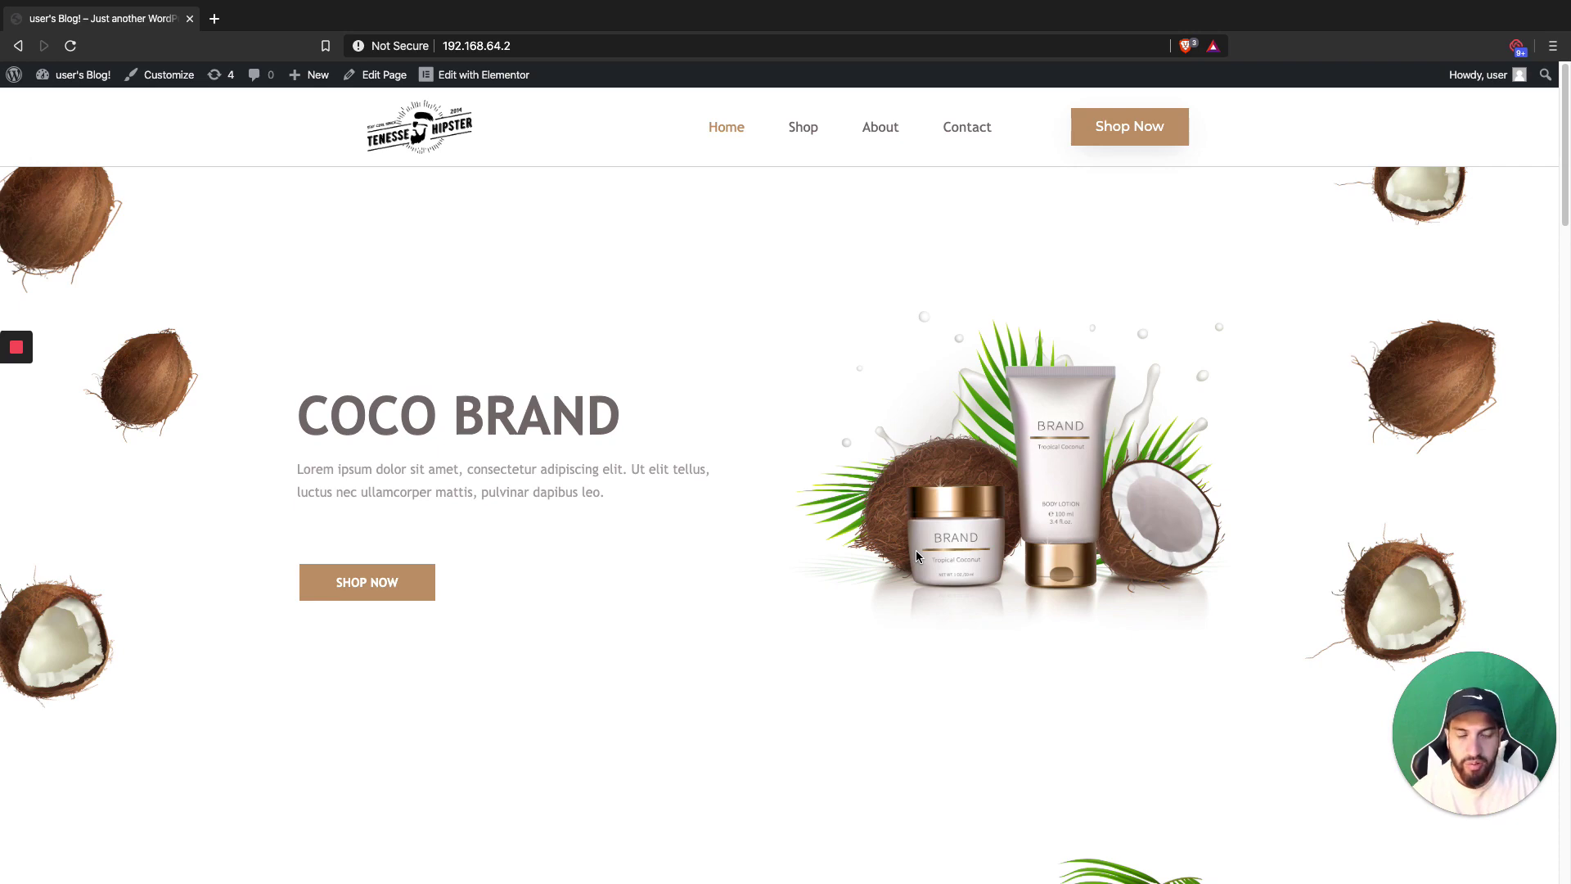
scroll(916, 550, "down", 8)
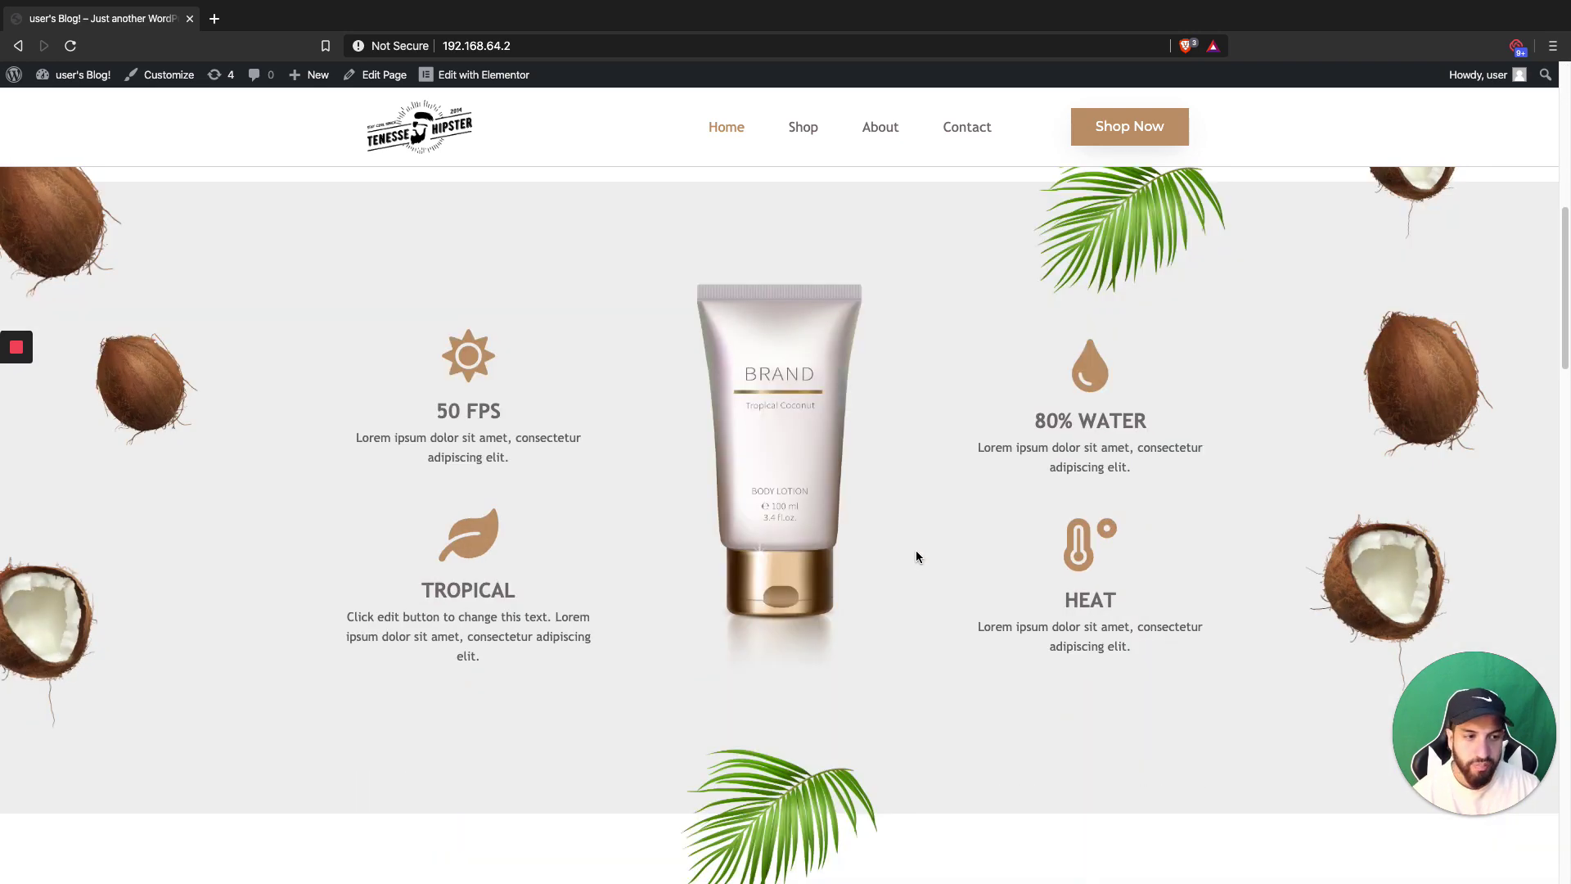
scroll(916, 552, "down", 6)
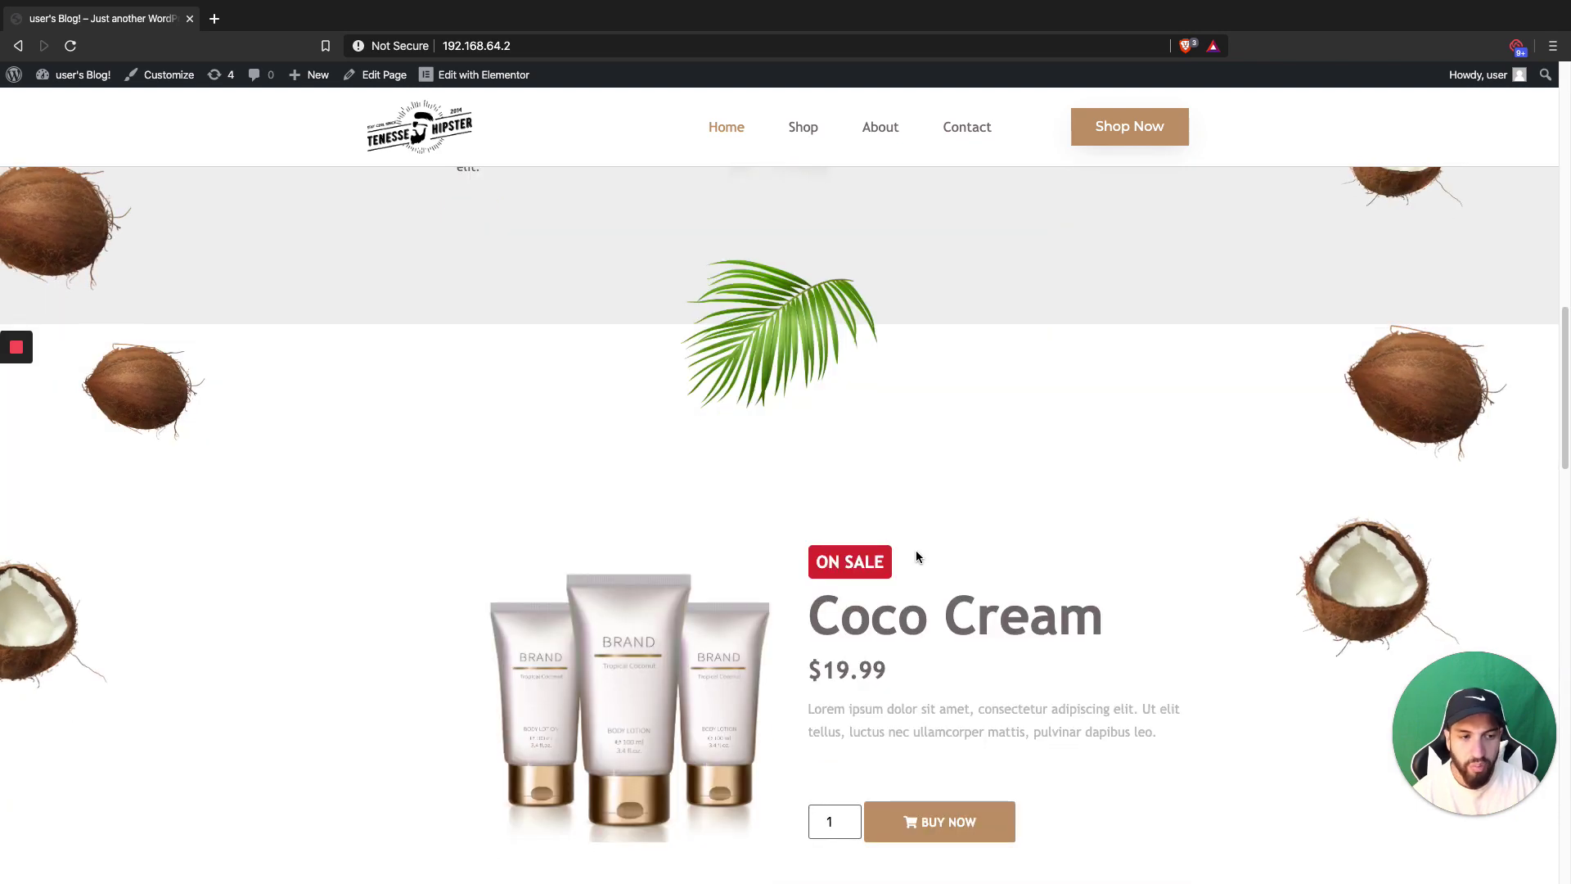
scroll(916, 556, "down", 14)
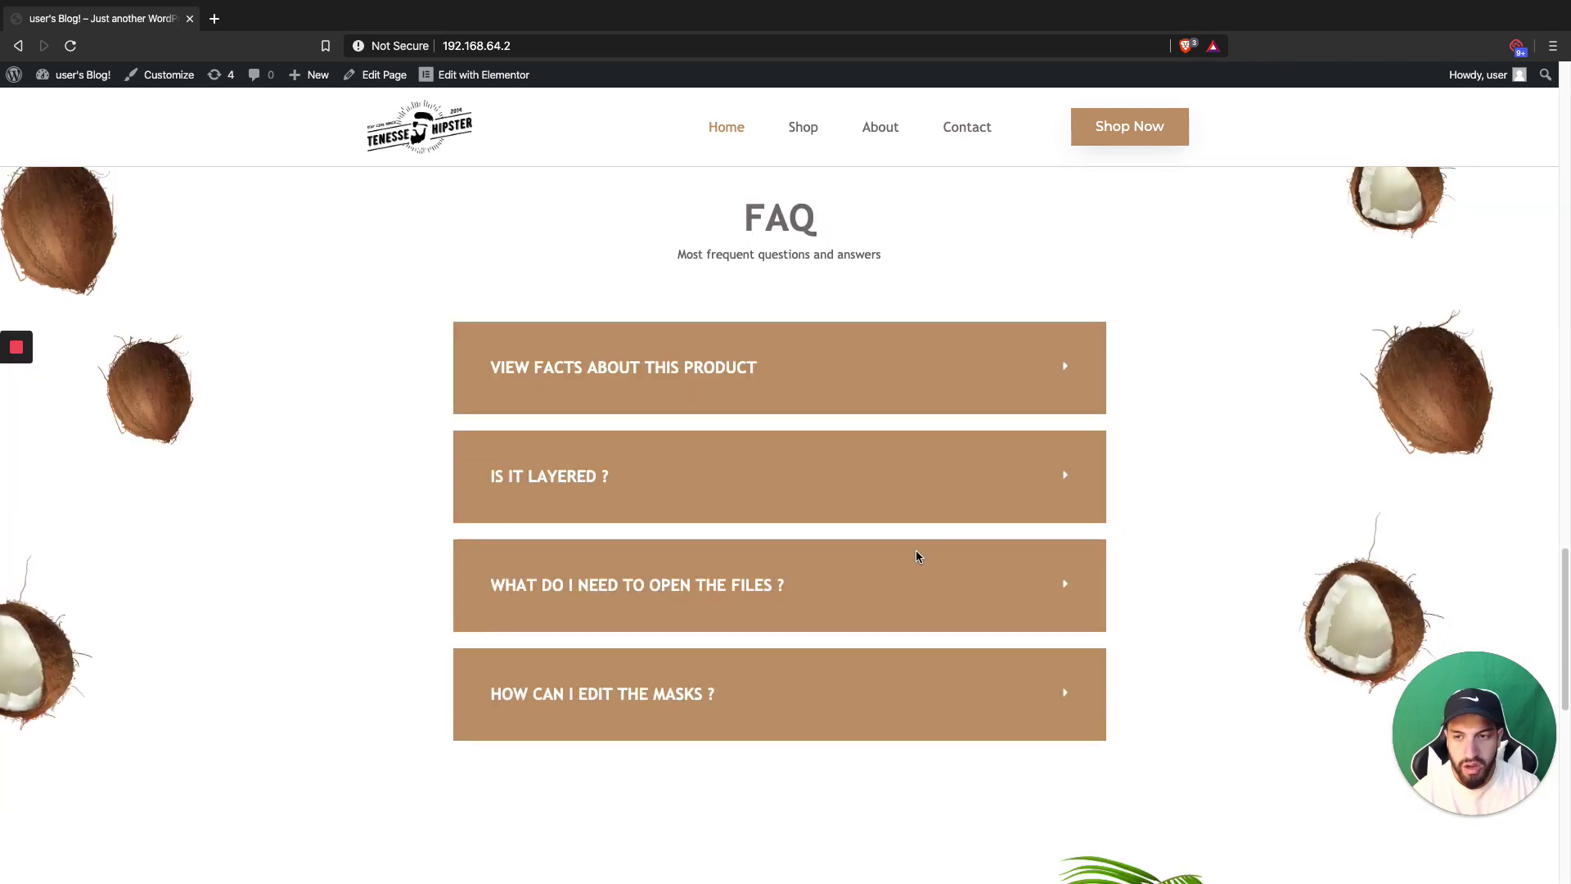
scroll(915, 556, "down", 5)
scroll(915, 556, "down", 6)
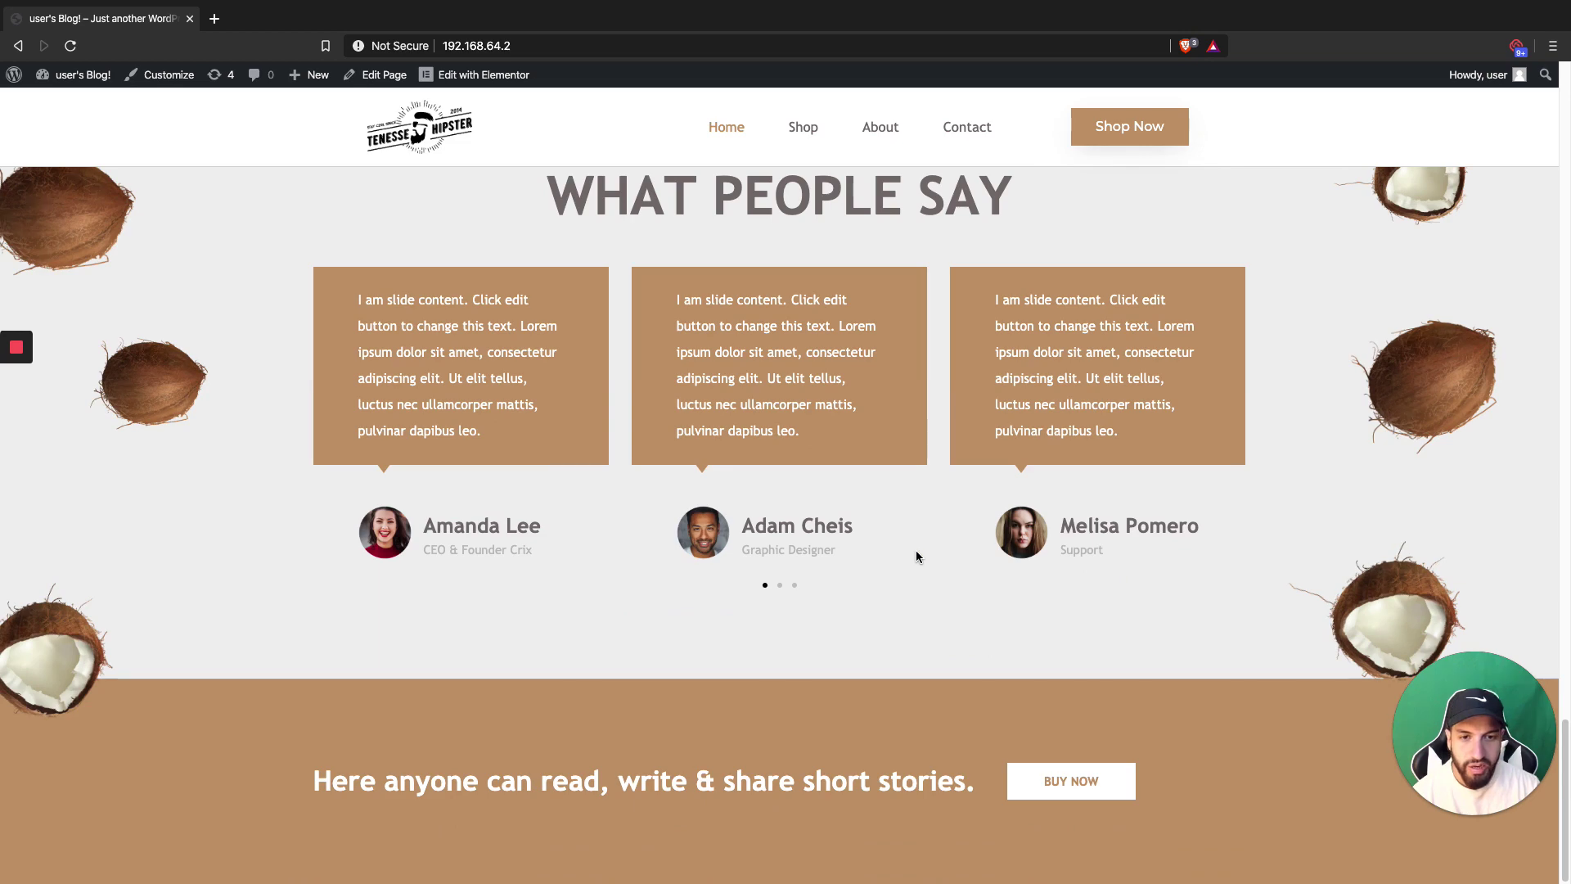
scroll(916, 556, "up", 7)
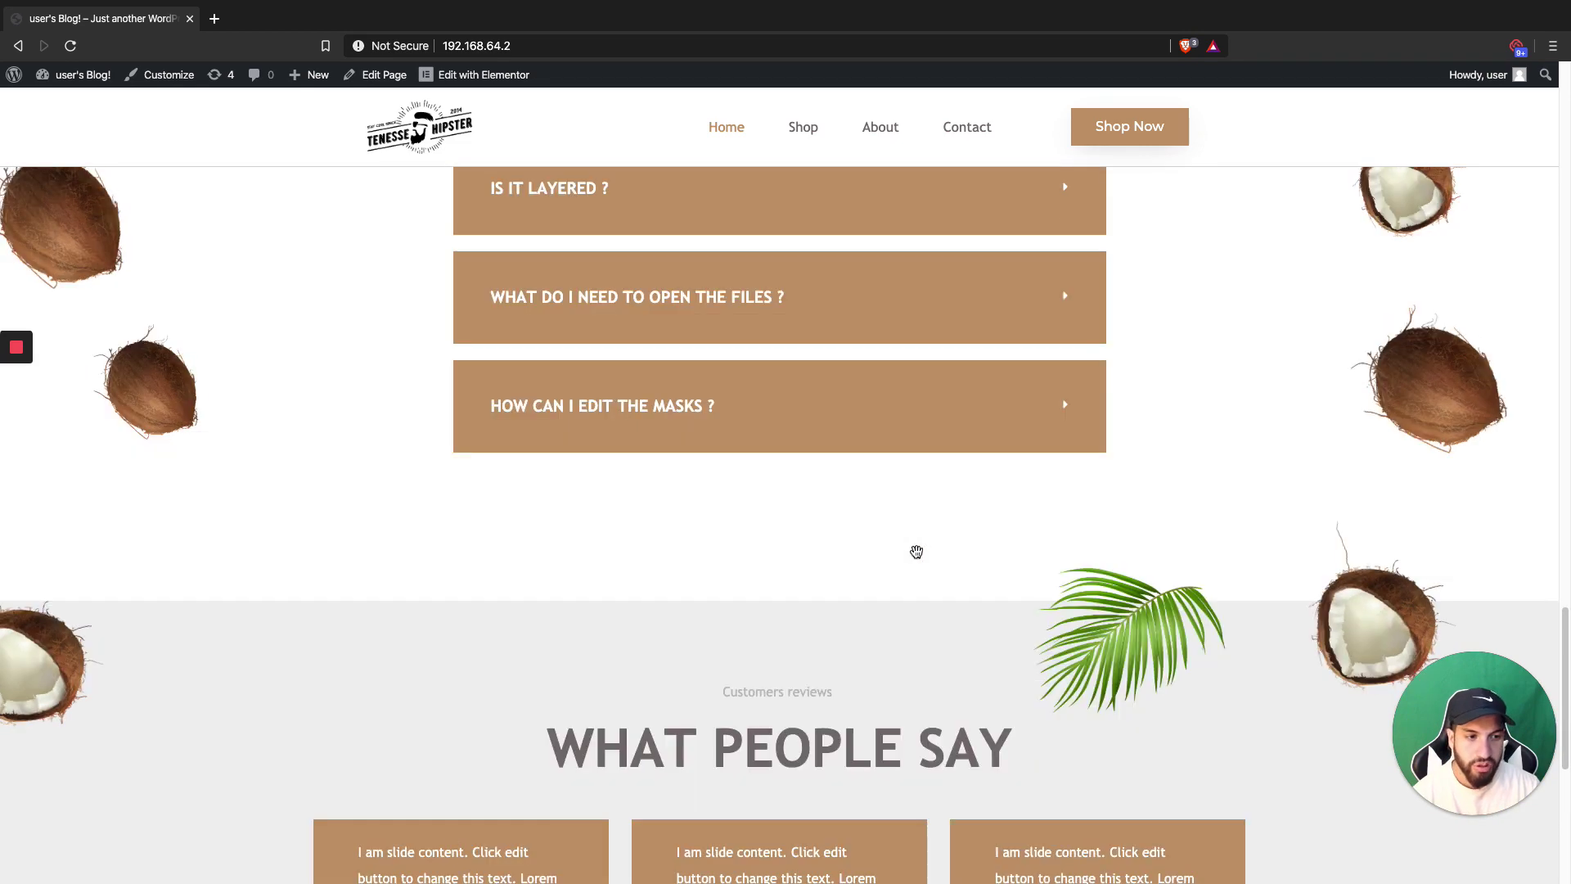
scroll(915, 557, "up", 8)
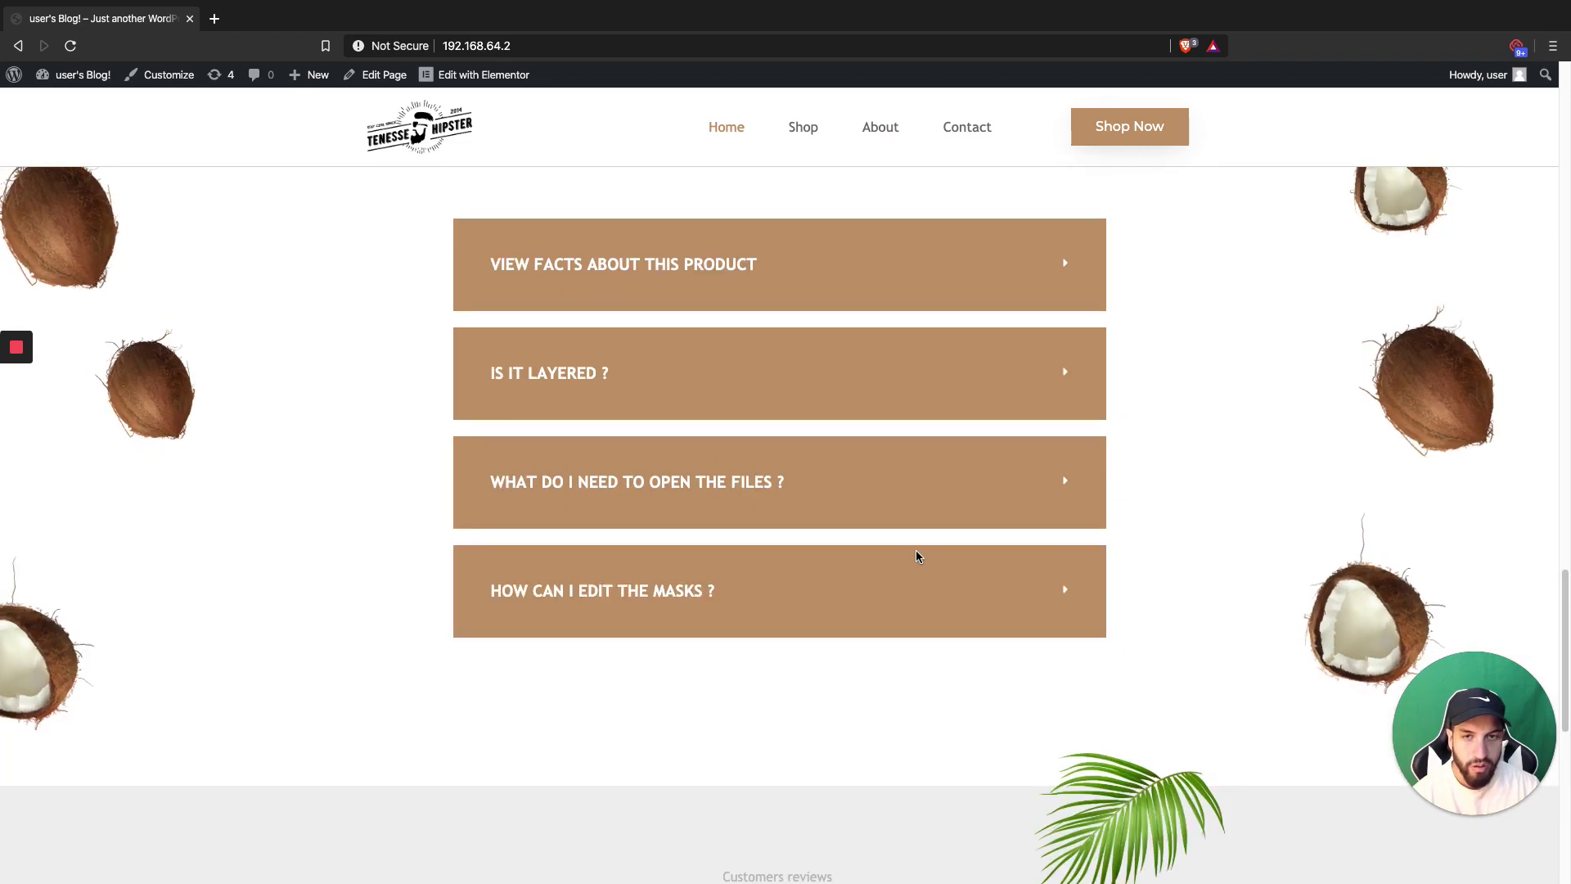
scroll(915, 557, "up", 15)
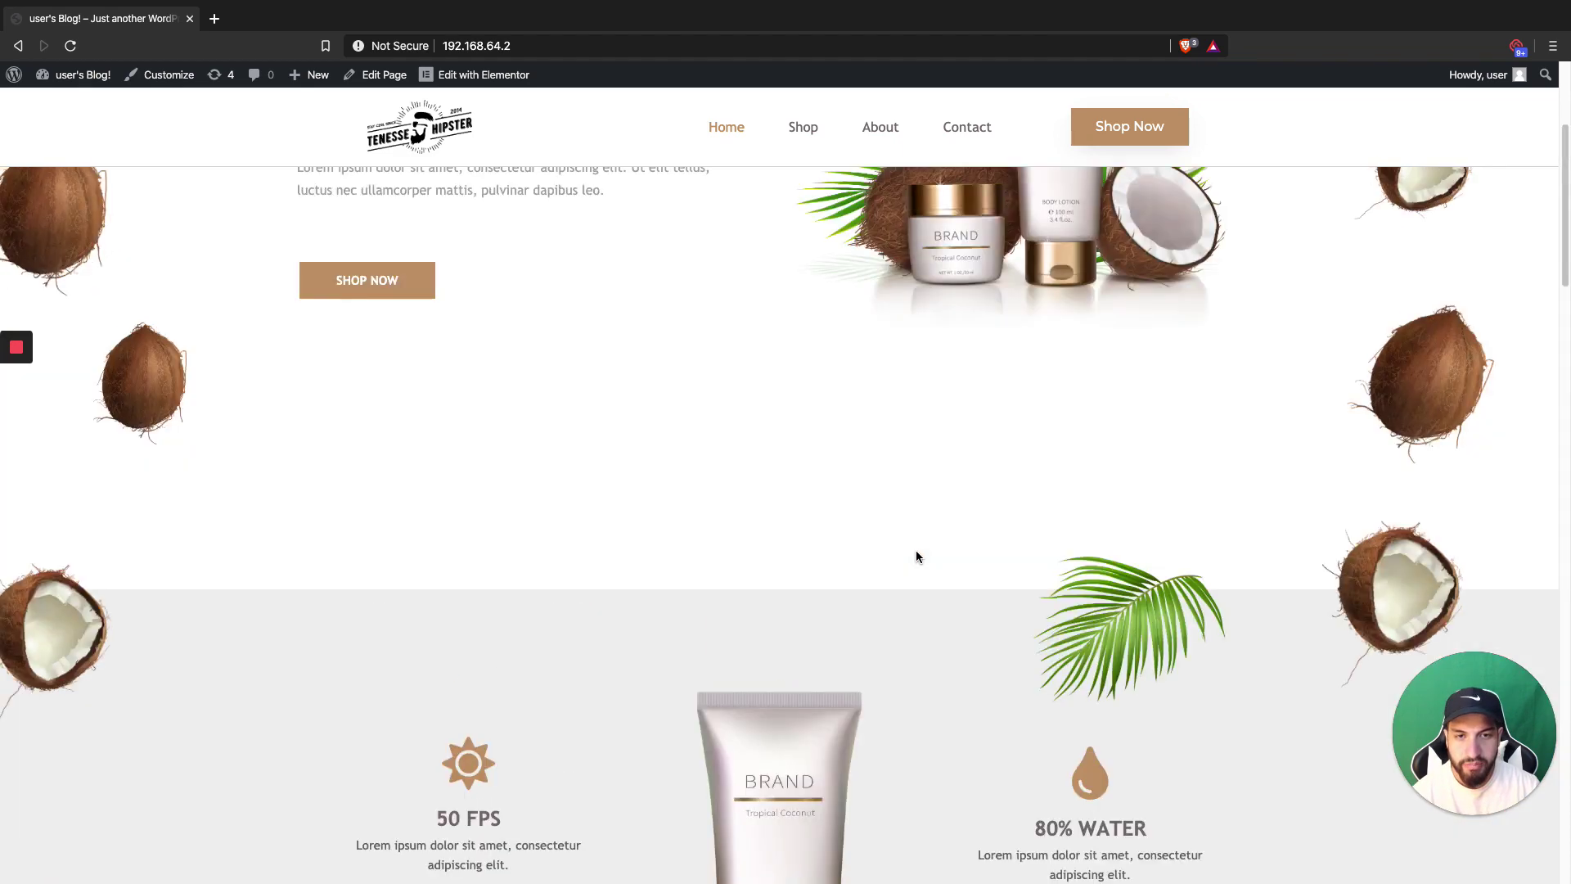
scroll(915, 556, "down", 10)
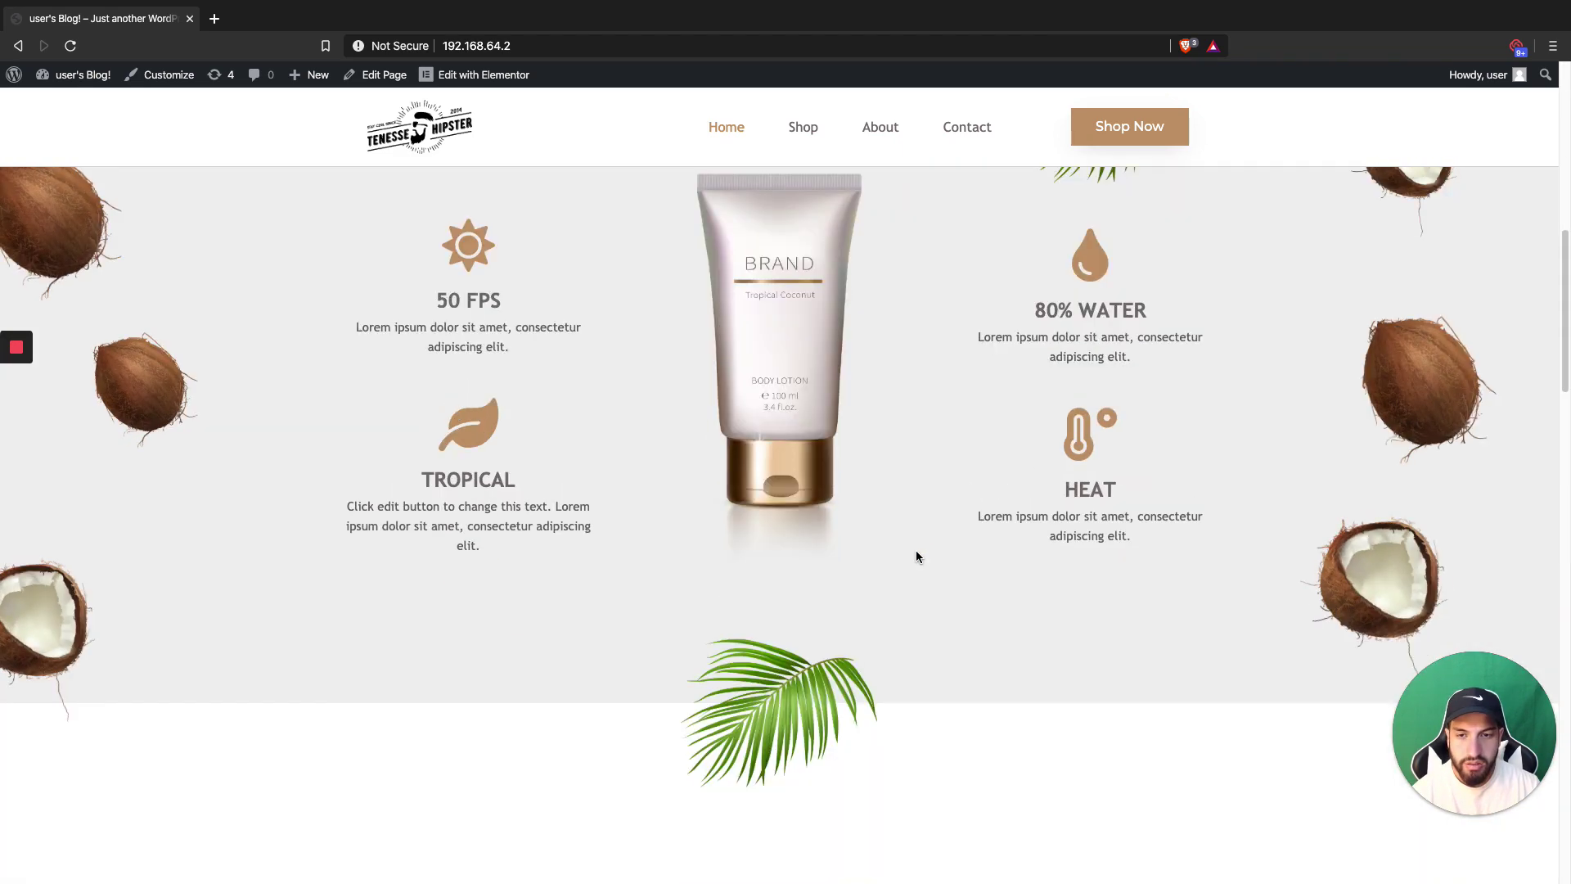
scroll(916, 557, "up", 10)
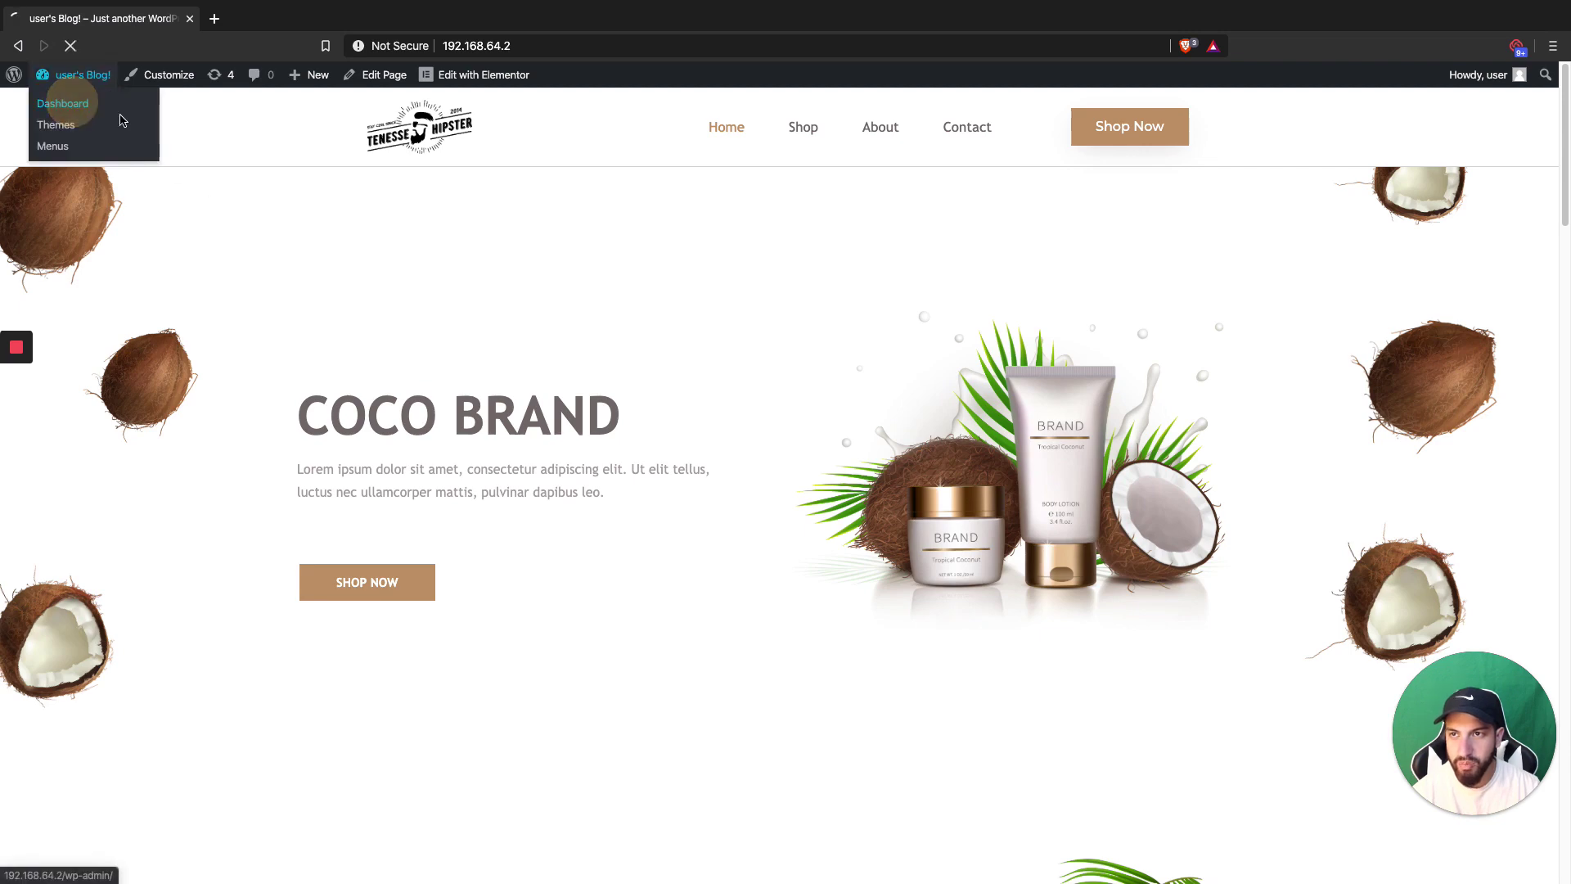
Step: Open Installed Plugins from the dashboard, view the Direct checkout plugin's details, then close them
left_click(64, 104)
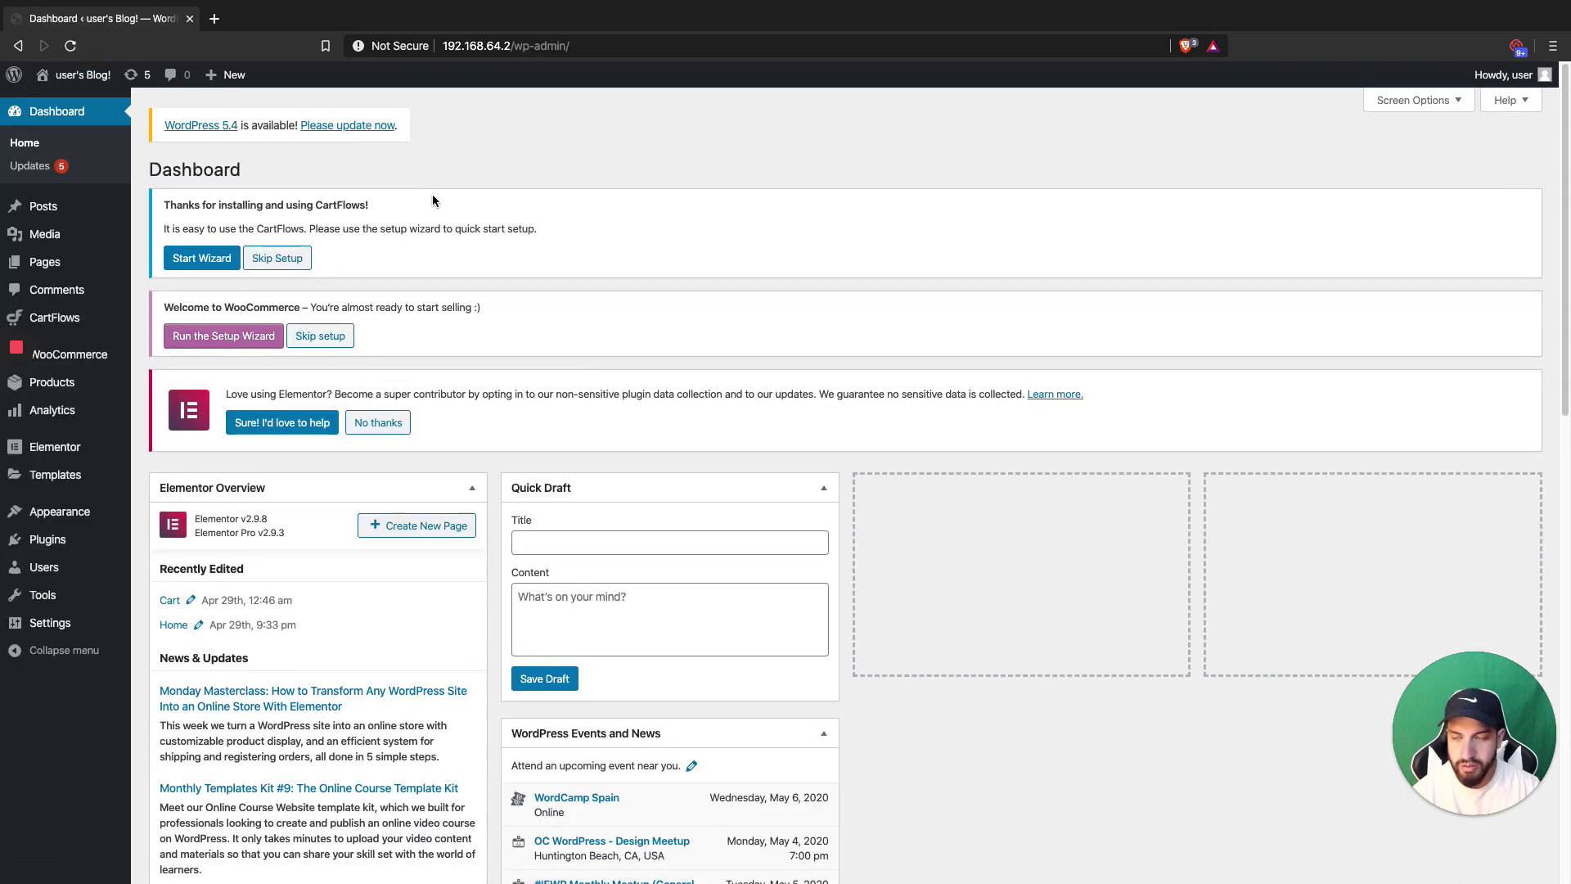
left_click(47, 541)
scroll(567, 504, "down", 2)
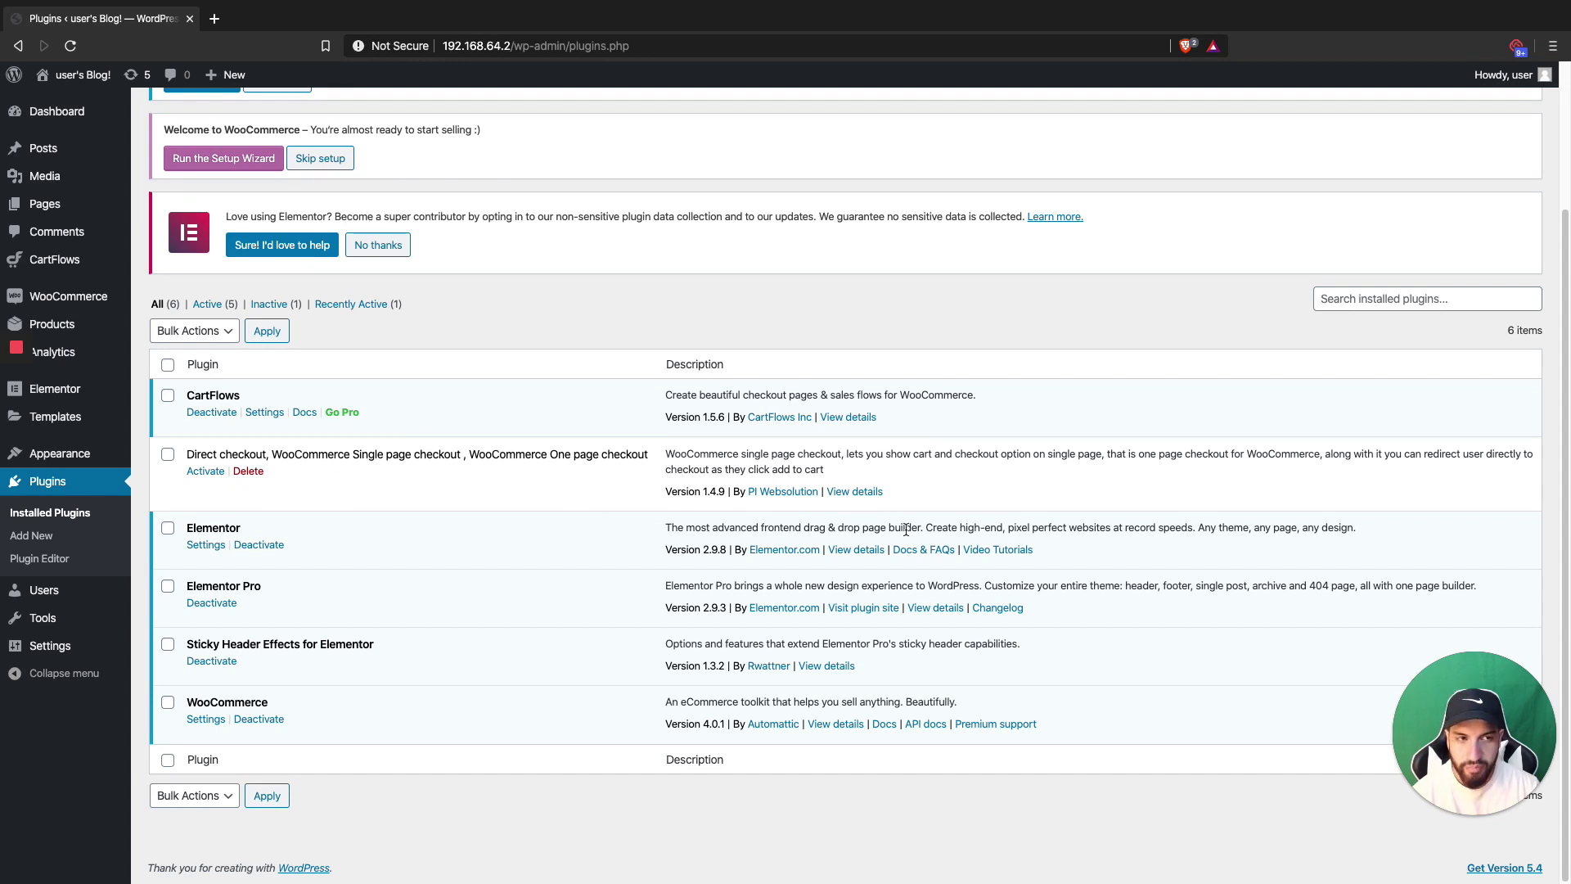
scroll(630, 376, "up", 2)
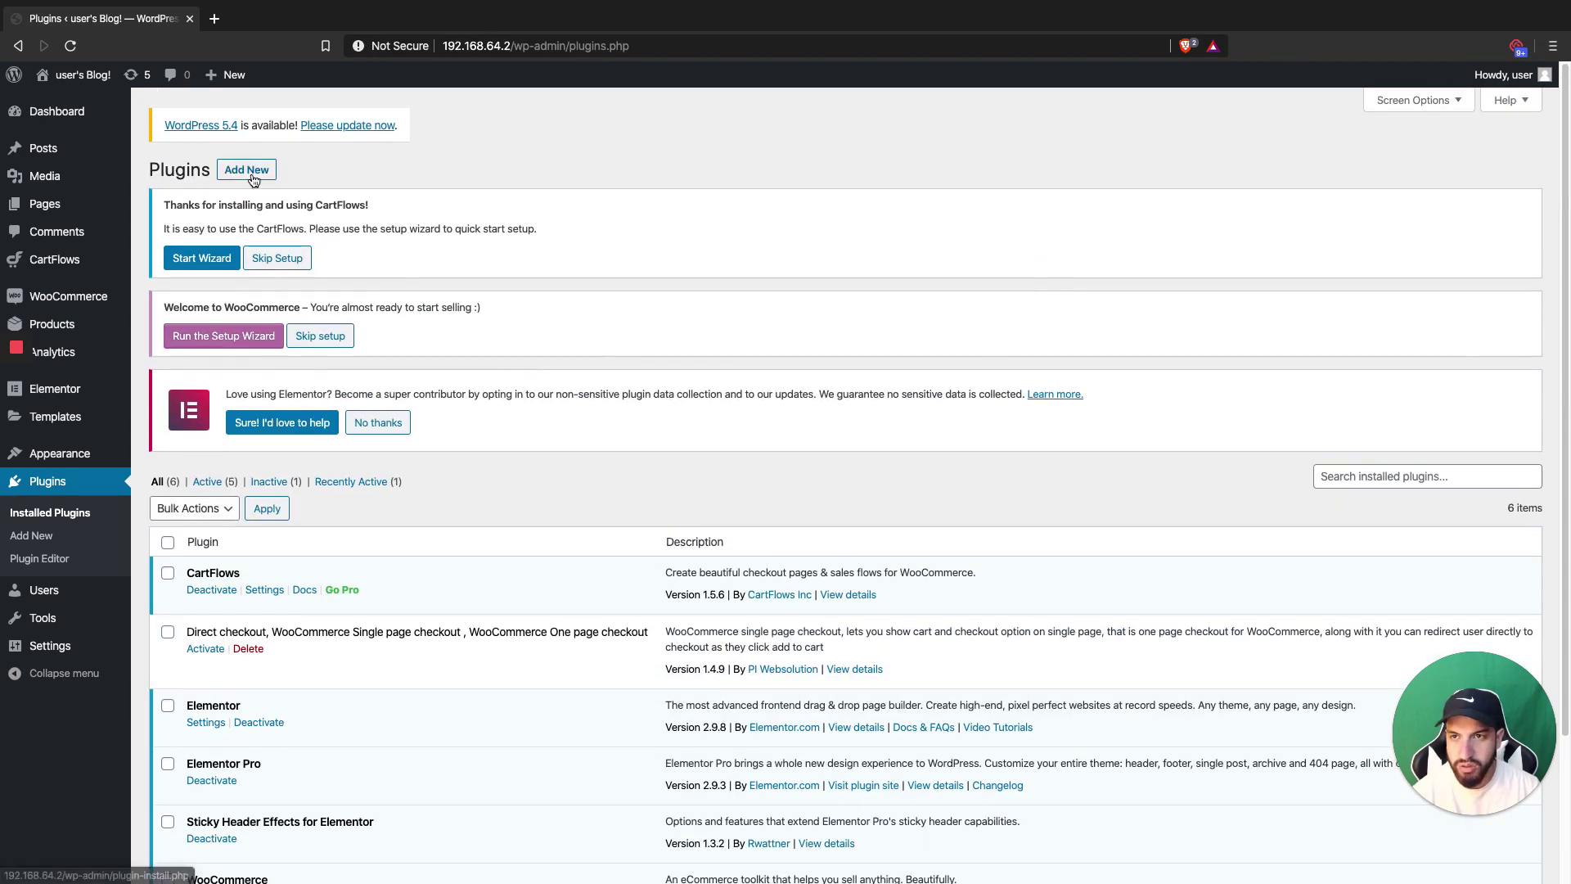
scroll(517, 528, "down", 1)
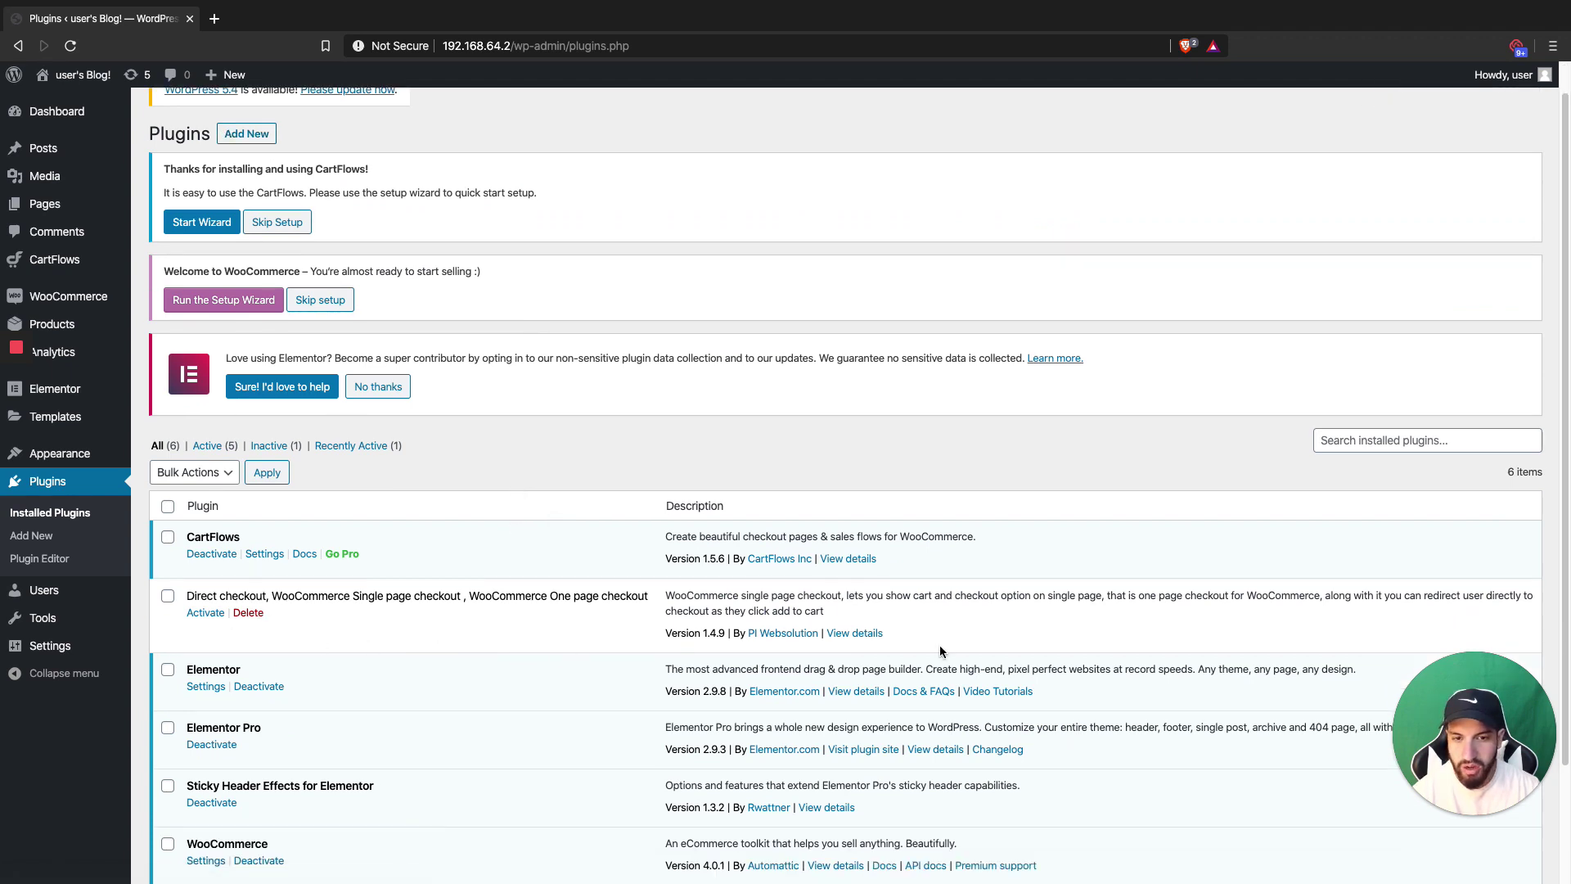
left_click(872, 633)
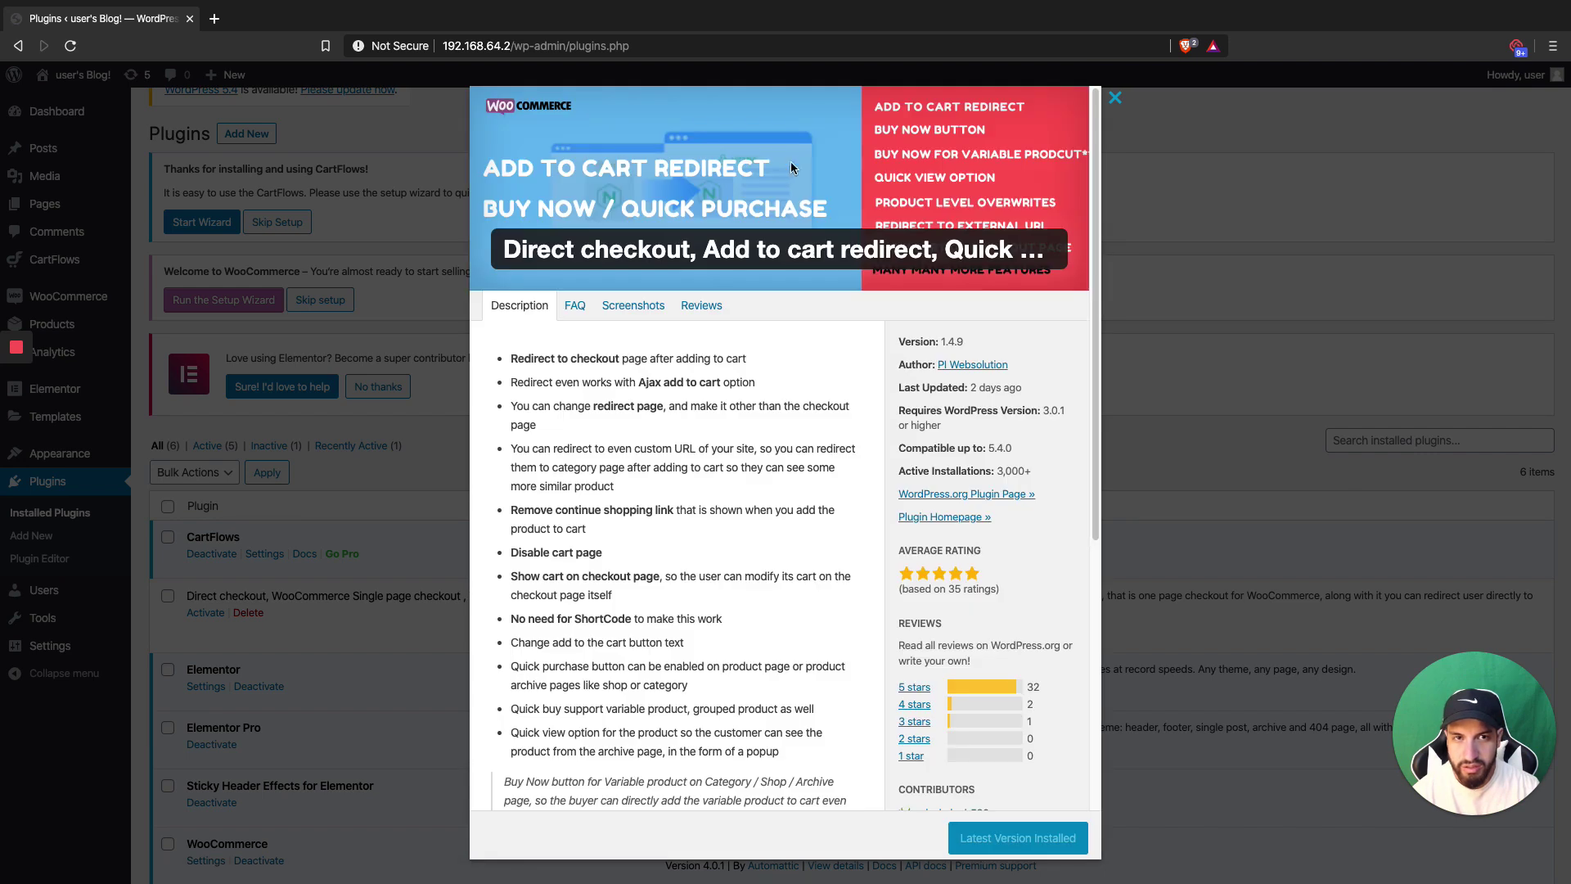
left_click(1115, 98)
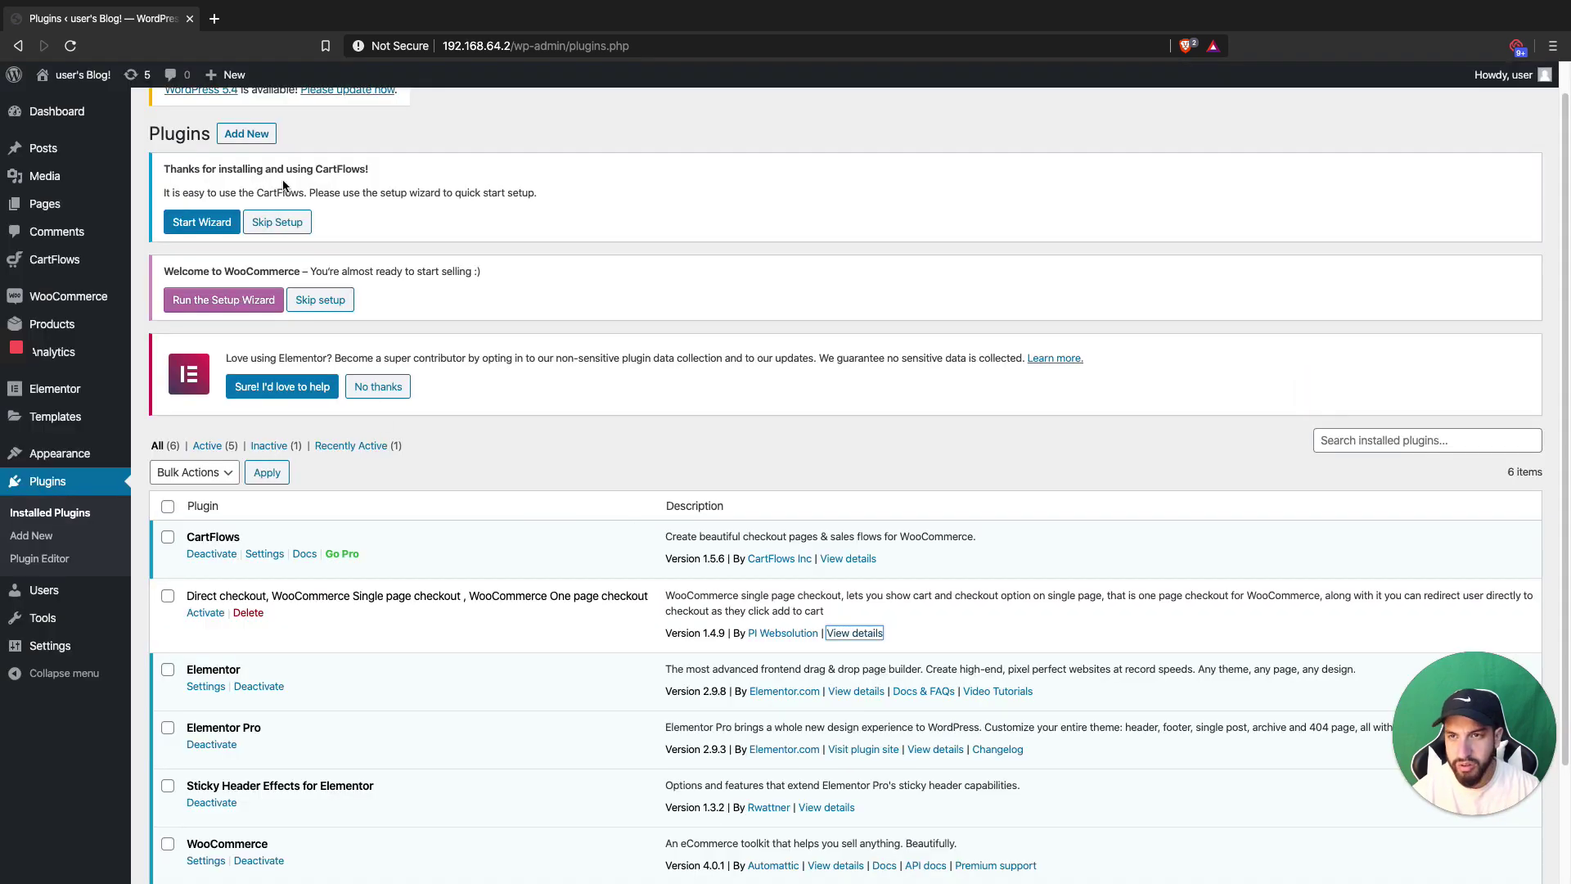
scroll(237, 148, "up", 1)
Step: Search the Add Plugins directory for 'buy now' and scroll the results
left_click(246, 170)
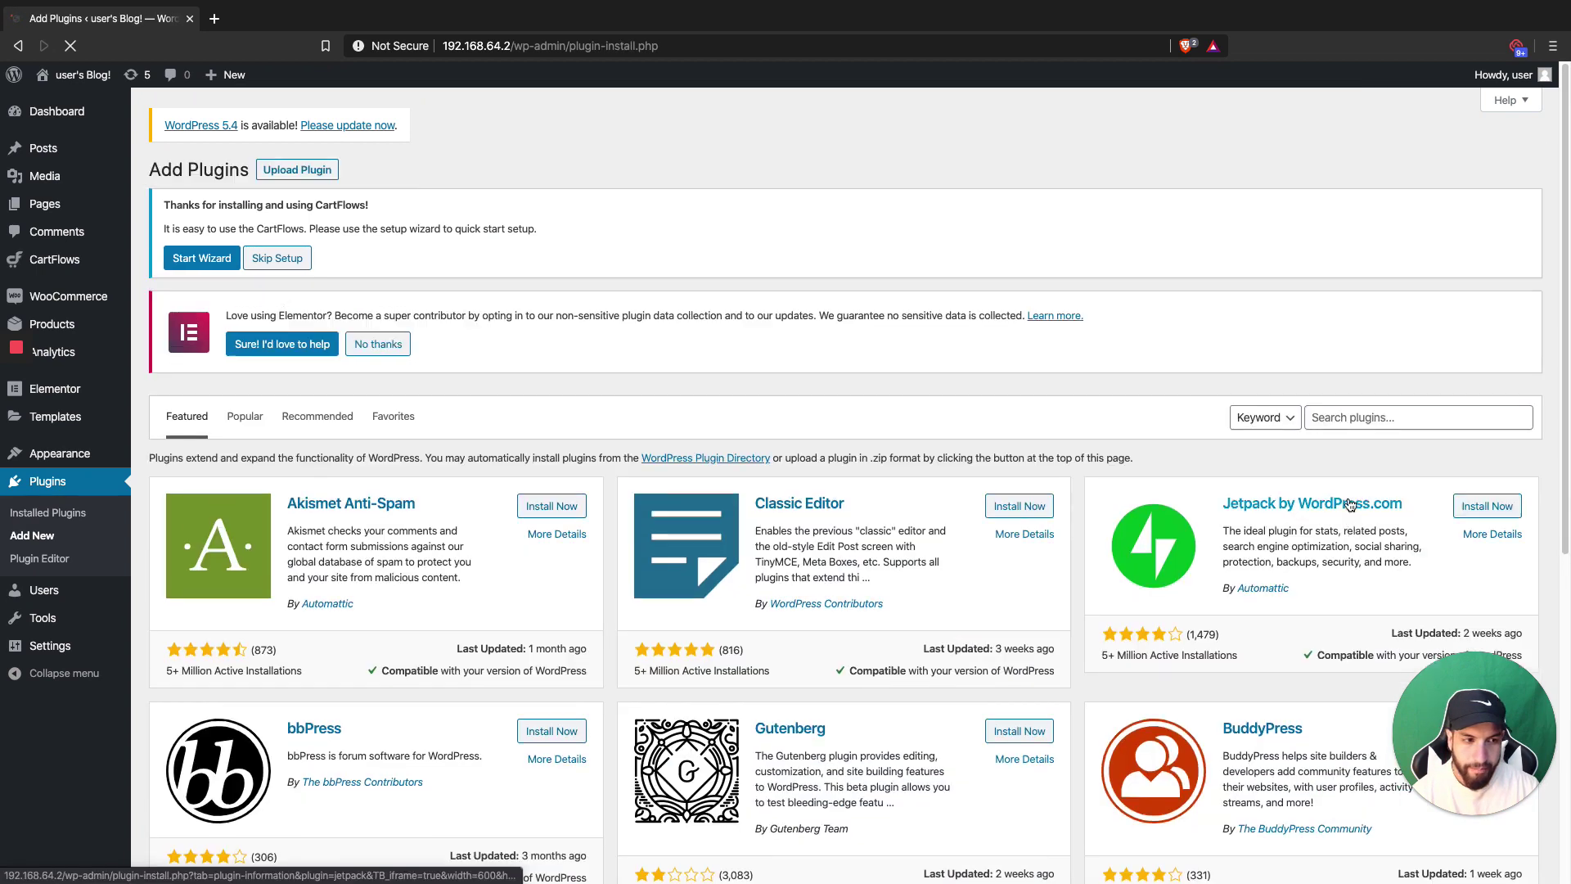
left_click(1360, 417)
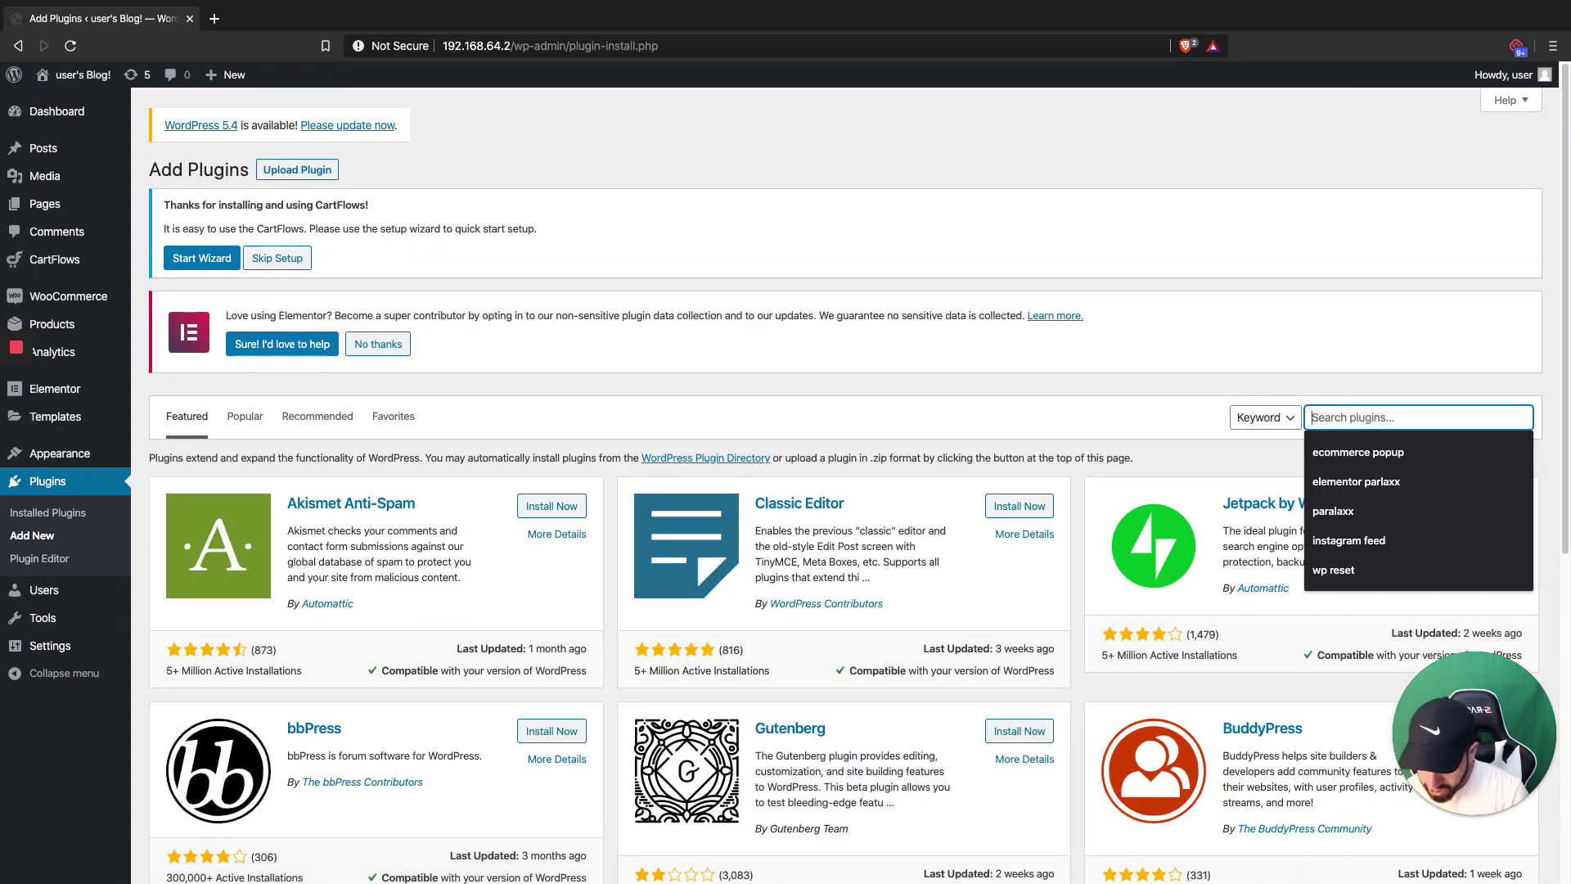
type("buy now")
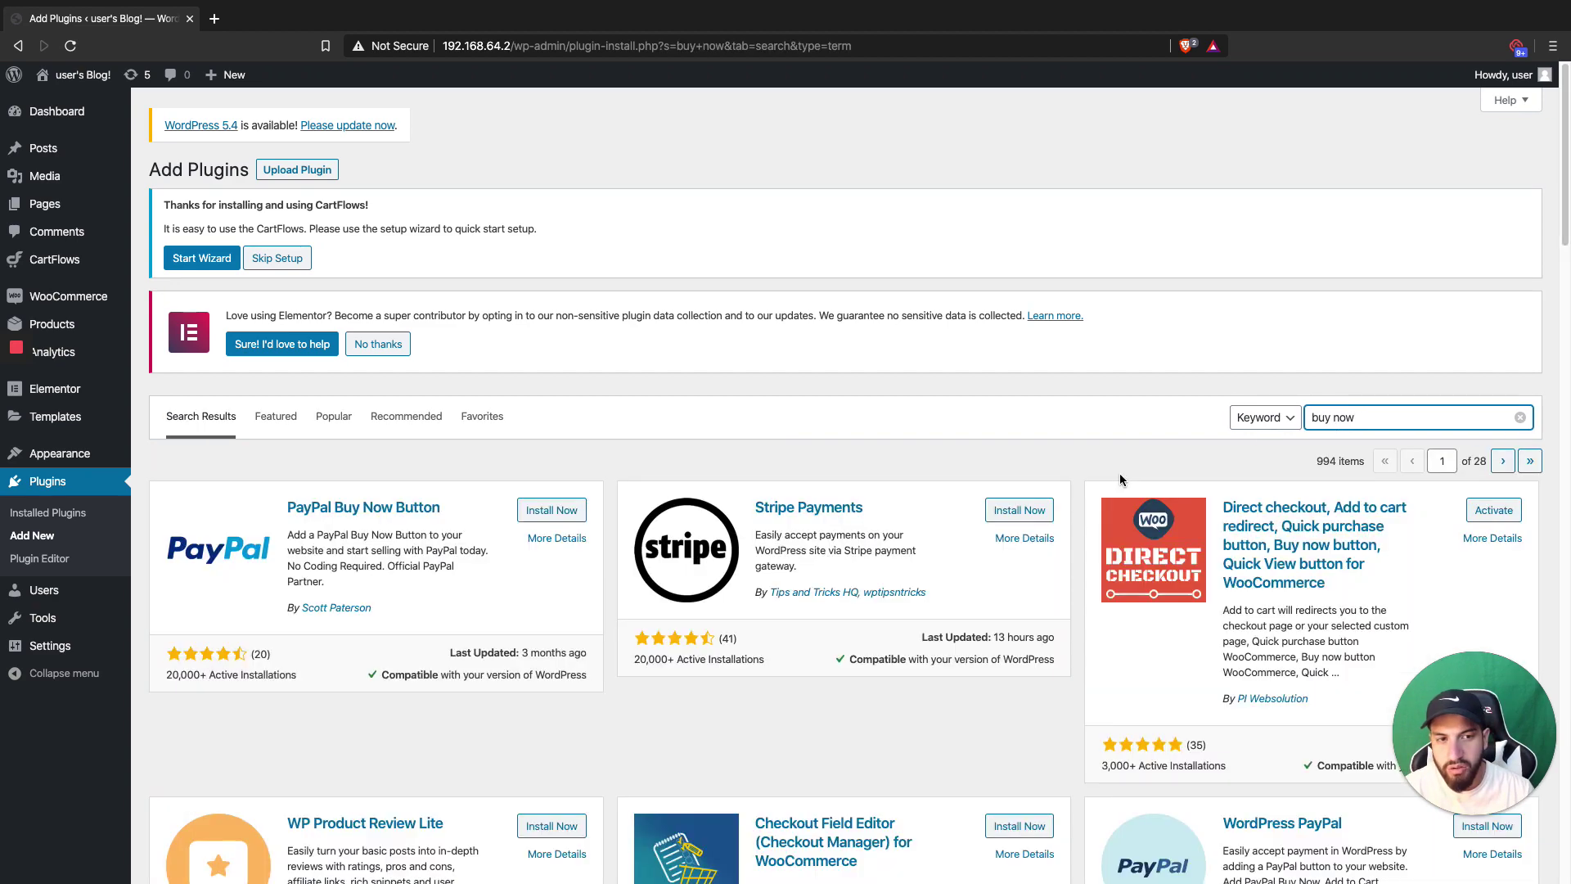
scroll(1296, 522, "down", 1)
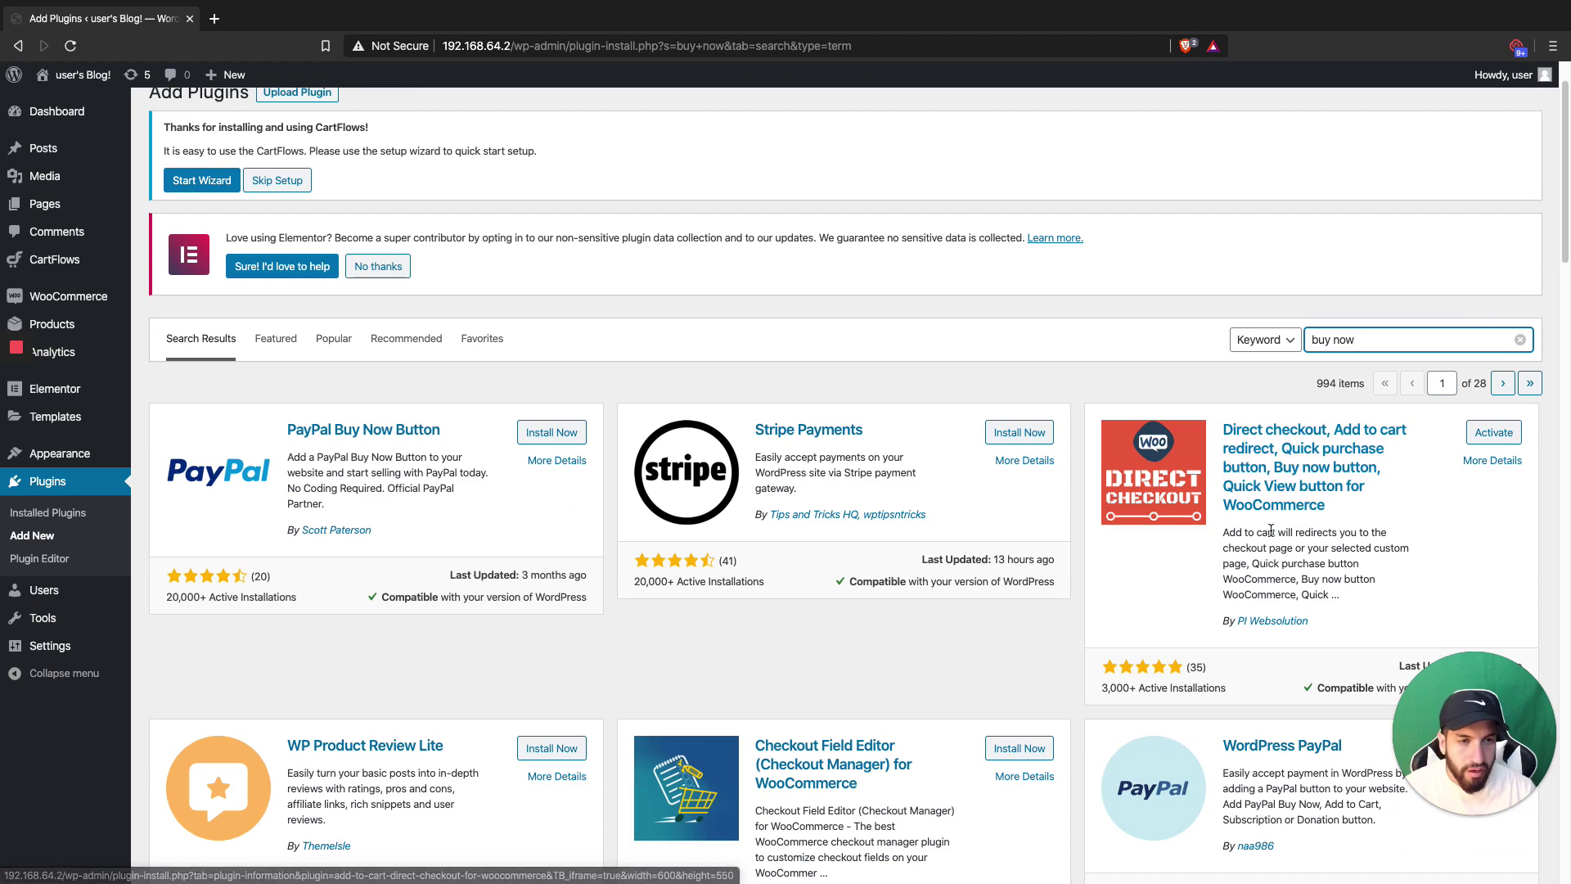
Step: Activate the Direct checkout plugin
left_click(1490, 438)
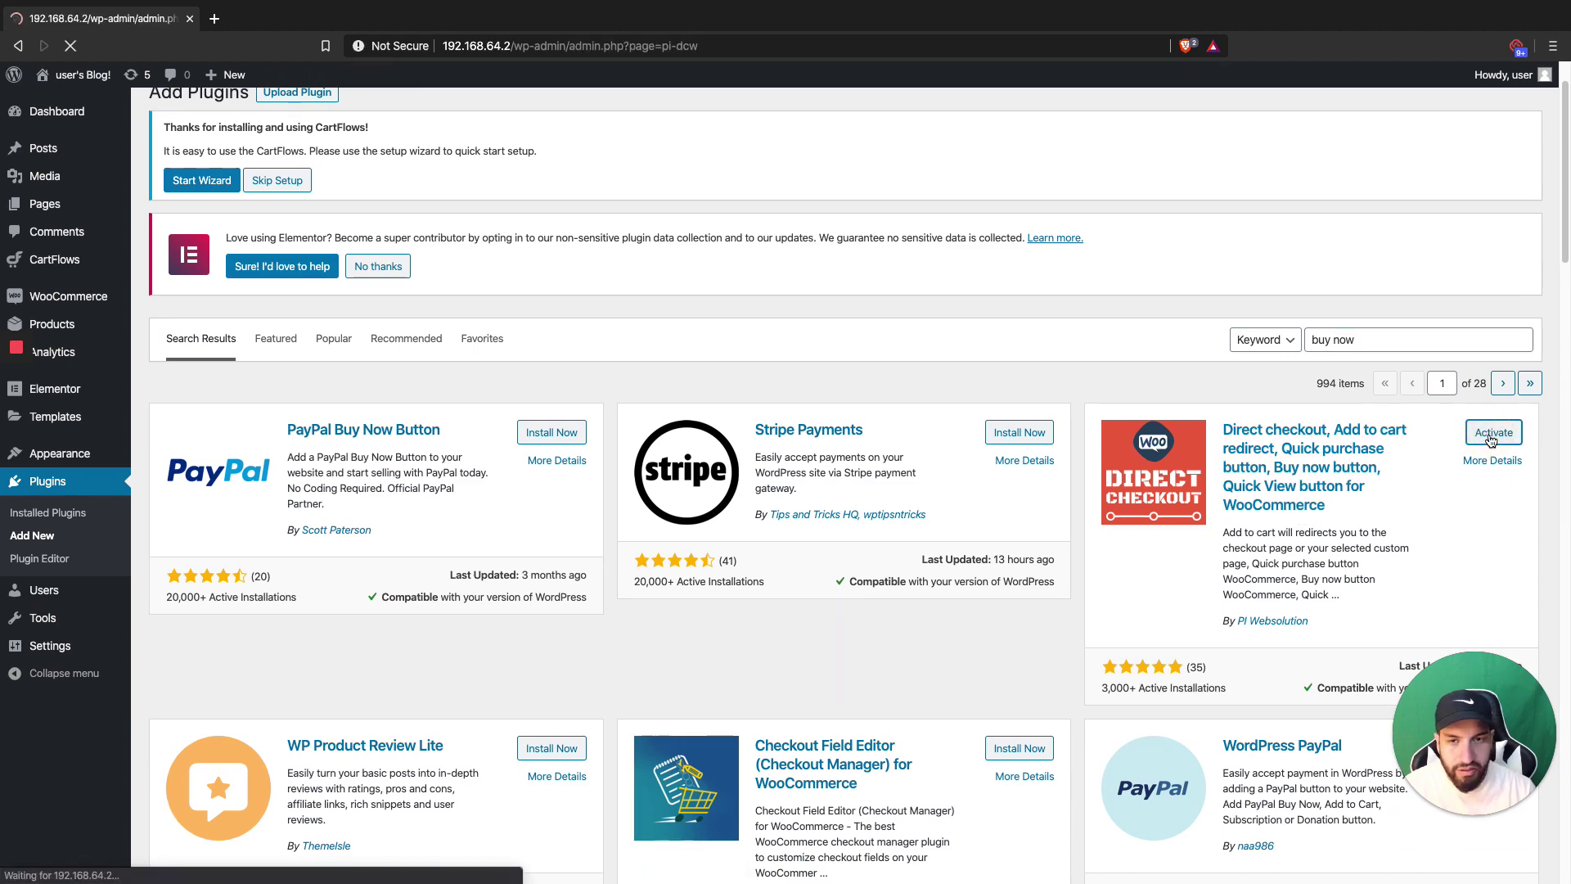
scroll(940, 427, "down", 7)
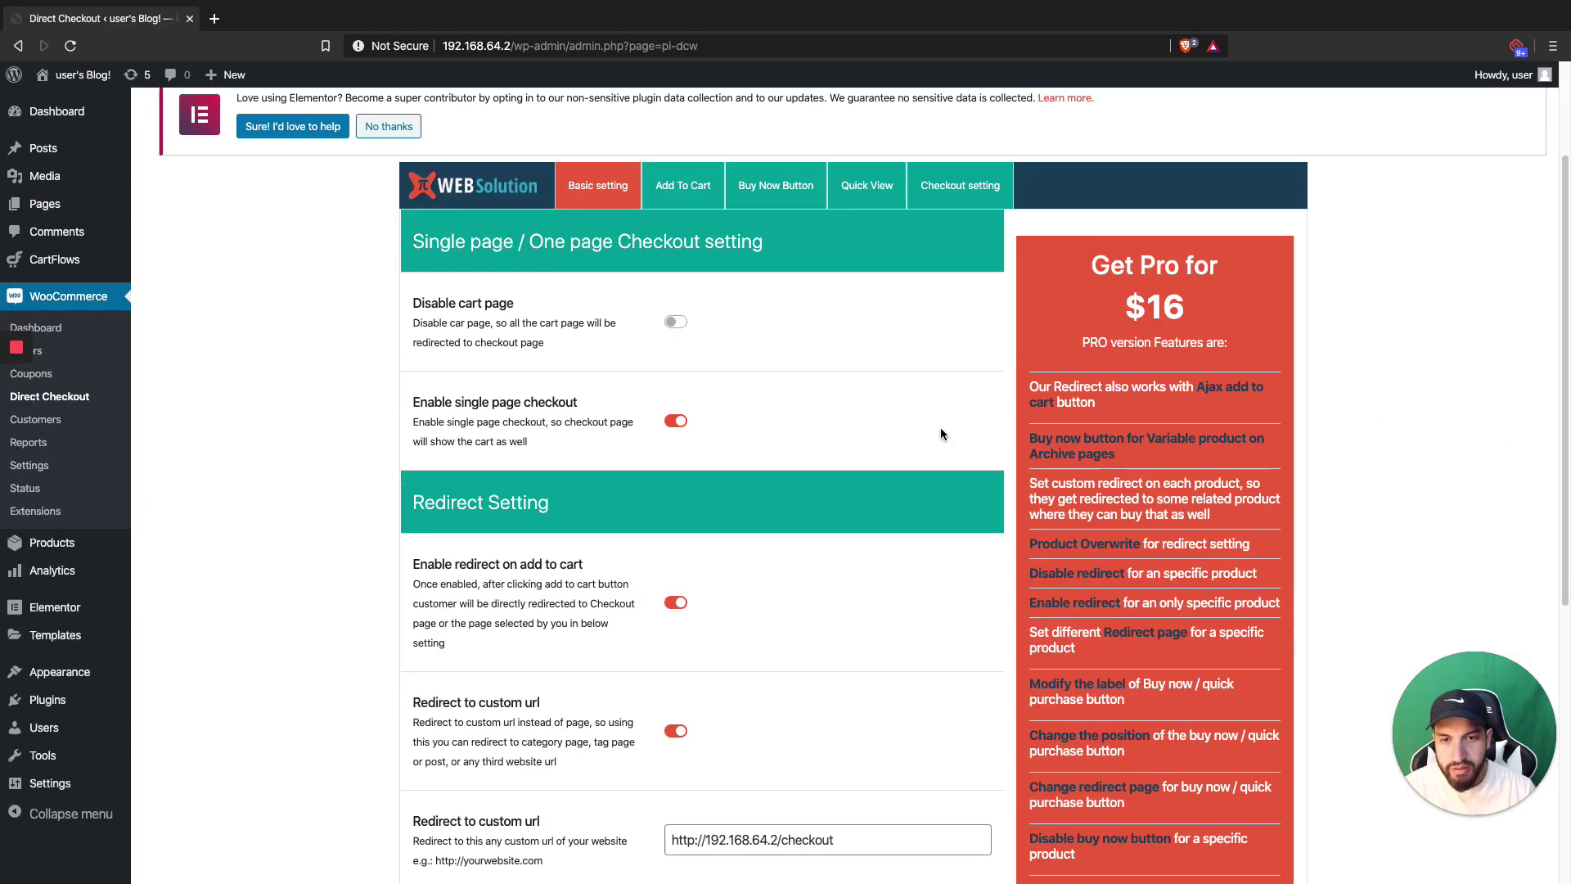
scroll(946, 429, "up", 5)
scroll(946, 429, "down", 3)
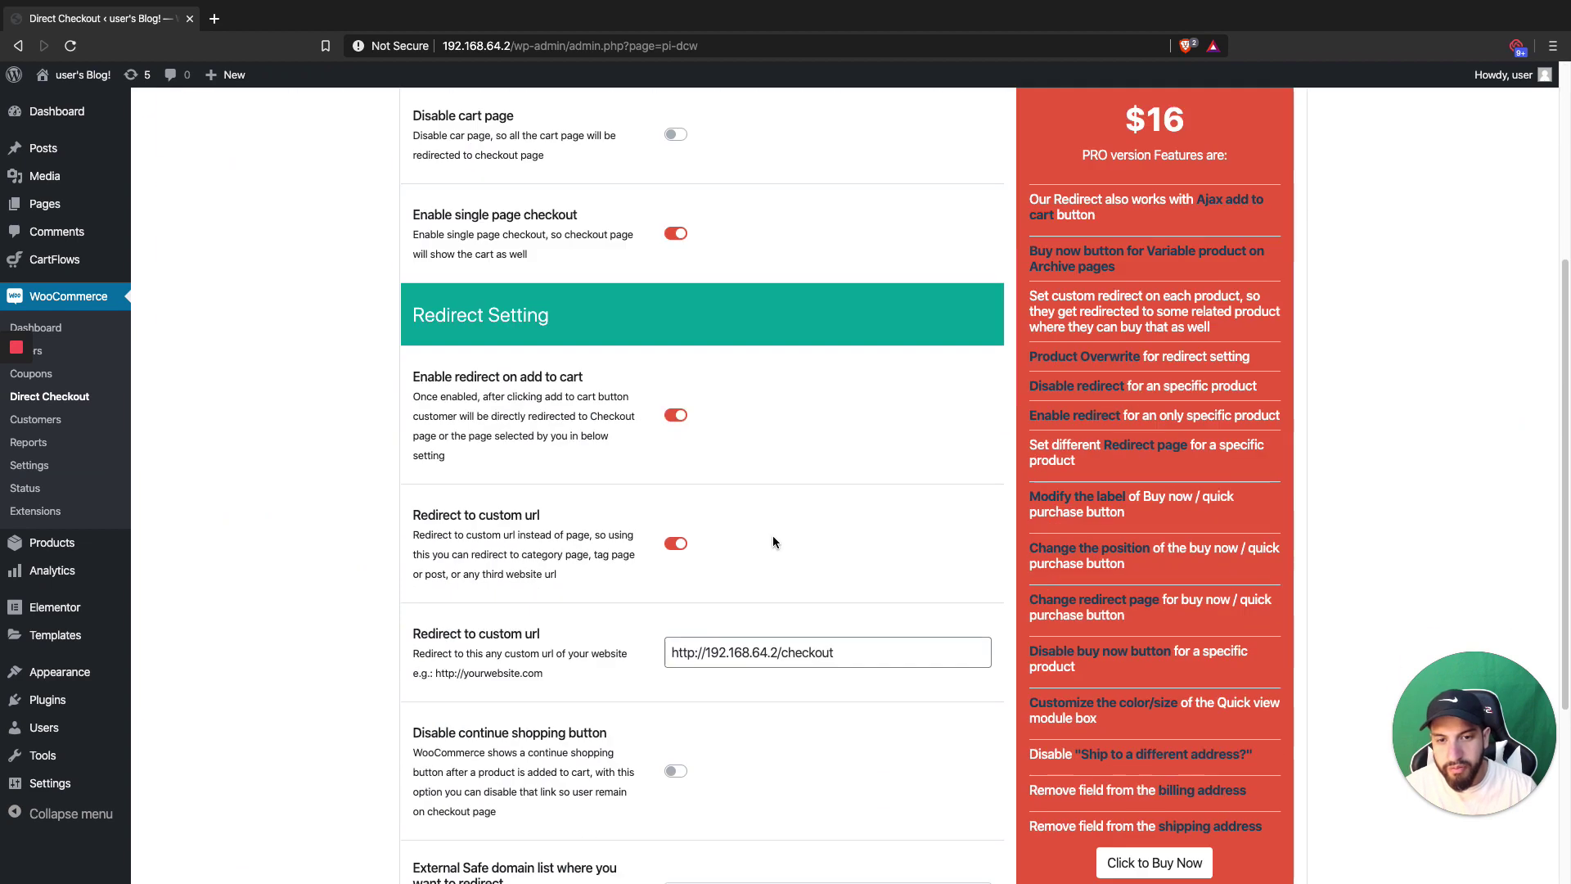
Step: Turn custom URL redirect off, and toggle Disable cart page on then back off
left_click(676, 544)
scroll(815, 537, "up", 1)
scroll(664, 555, "up", 2)
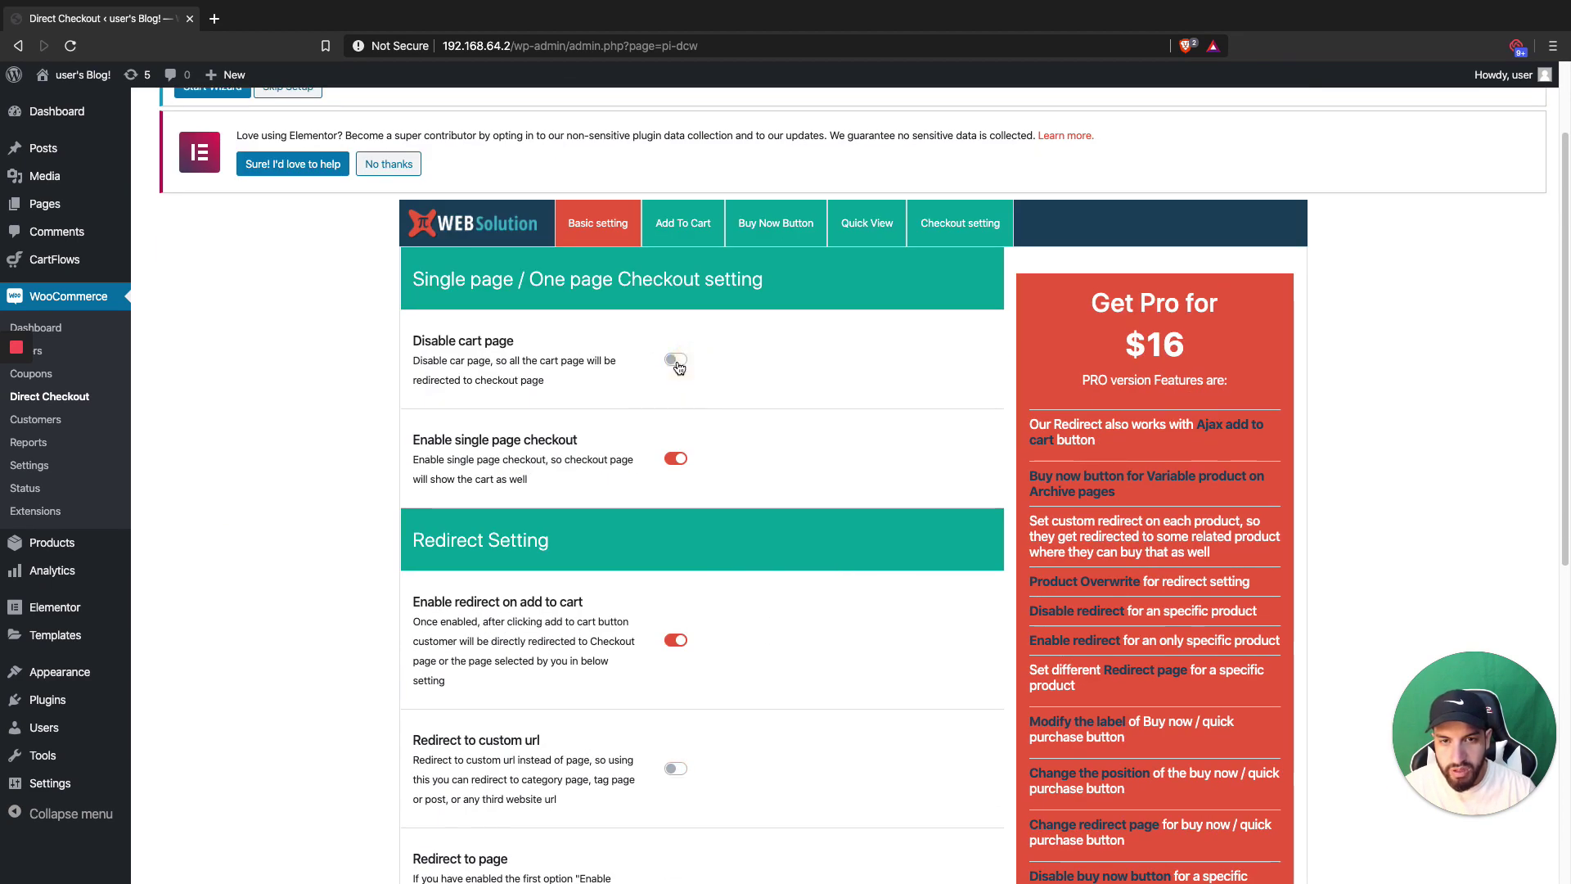
left_click(677, 360)
scroll(903, 465, "down", 2)
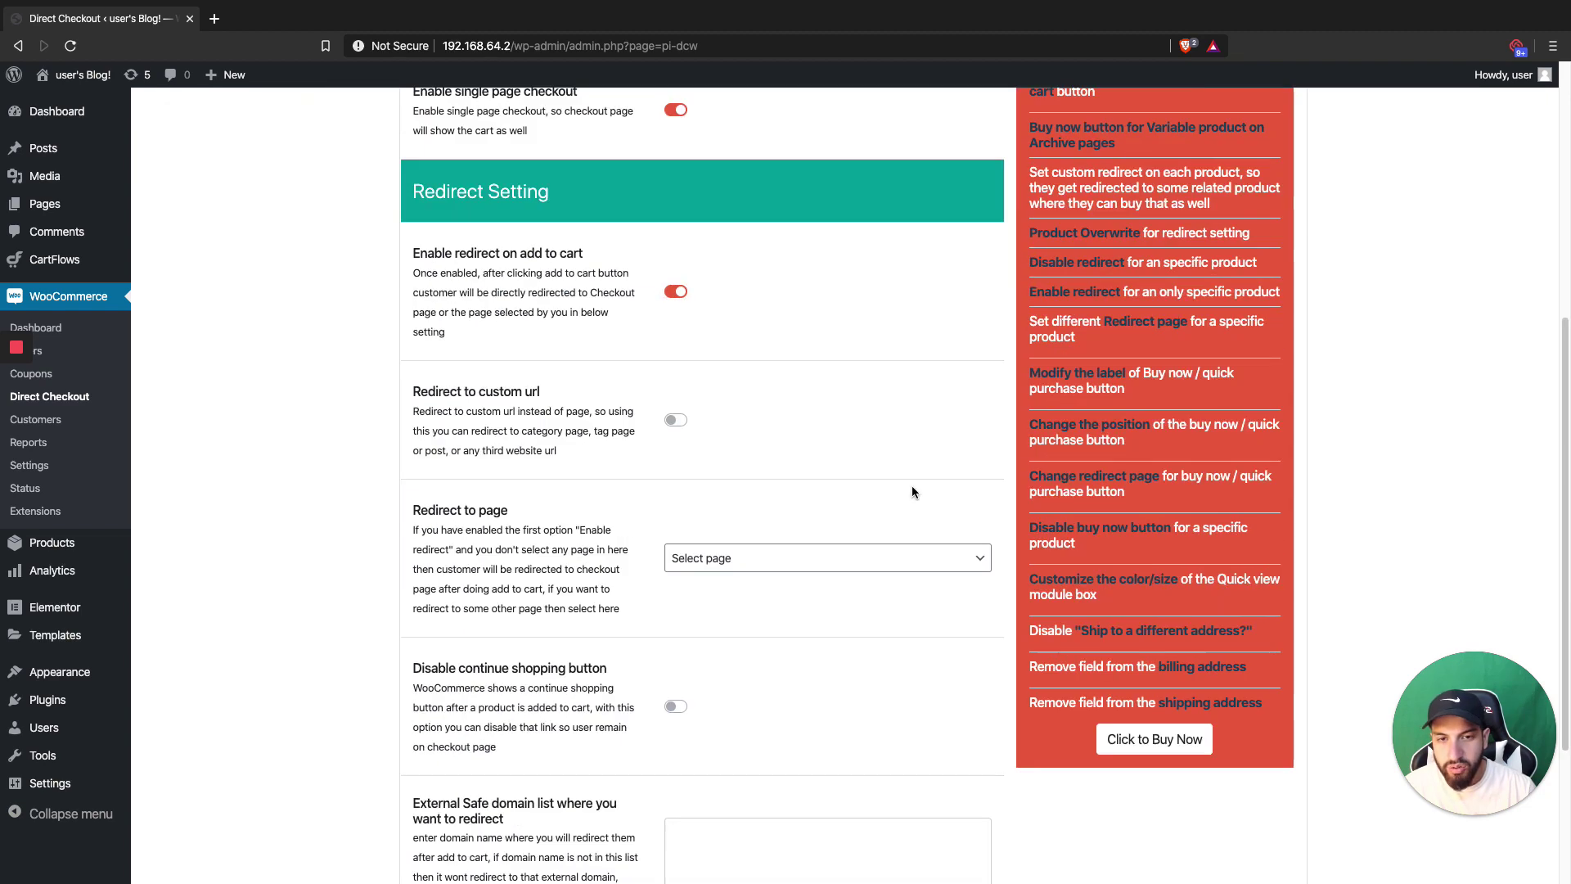
scroll(908, 484, "up", 5)
scroll(901, 481, "up", 1)
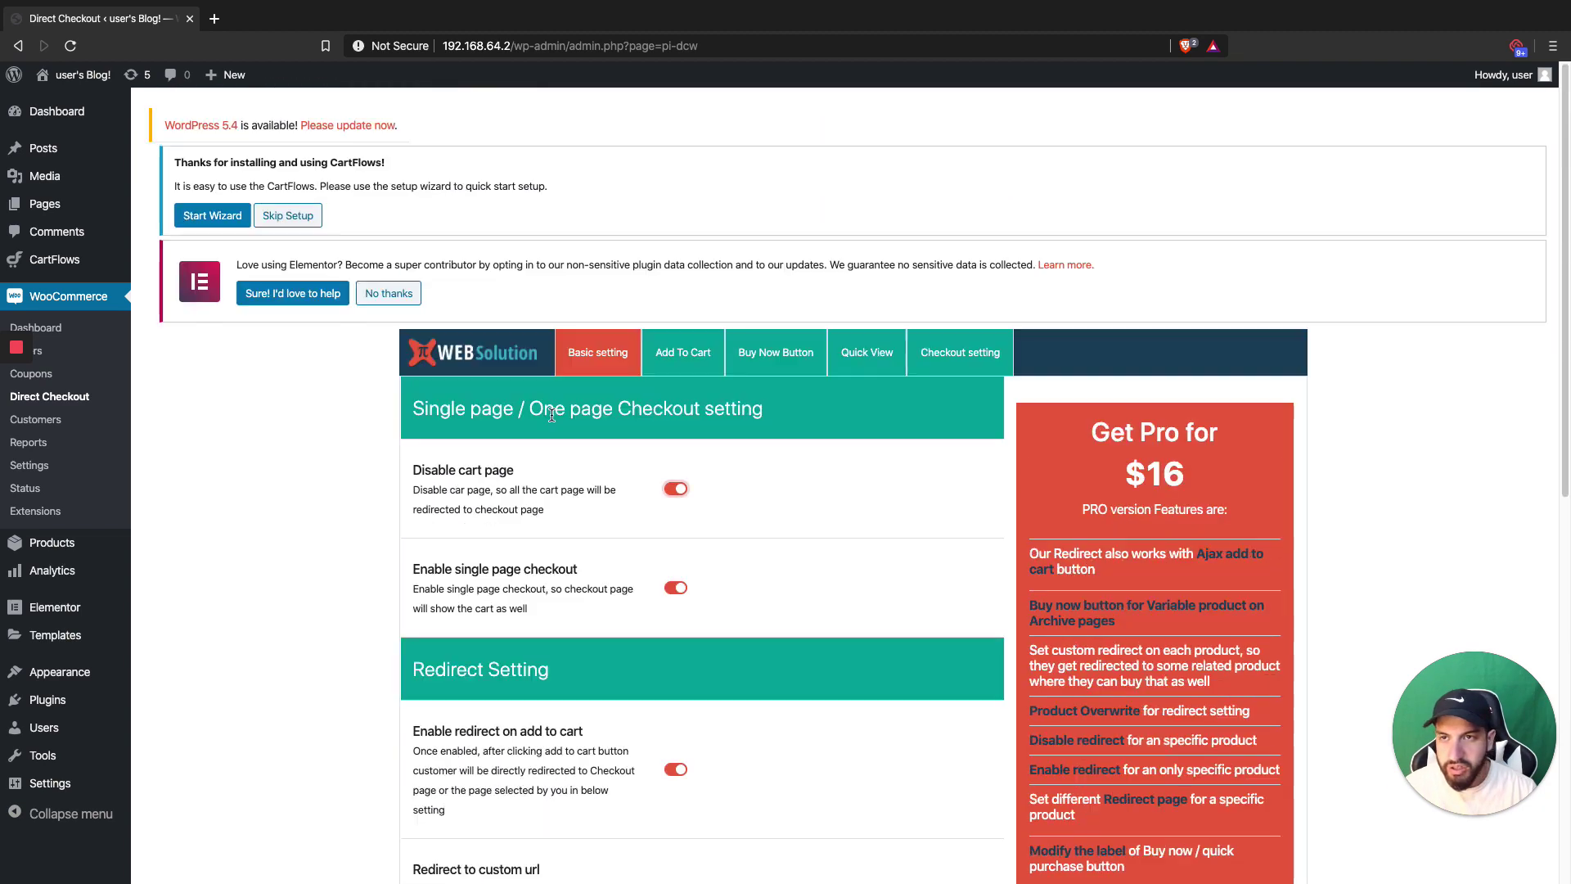
scroll(818, 497, "down", 3)
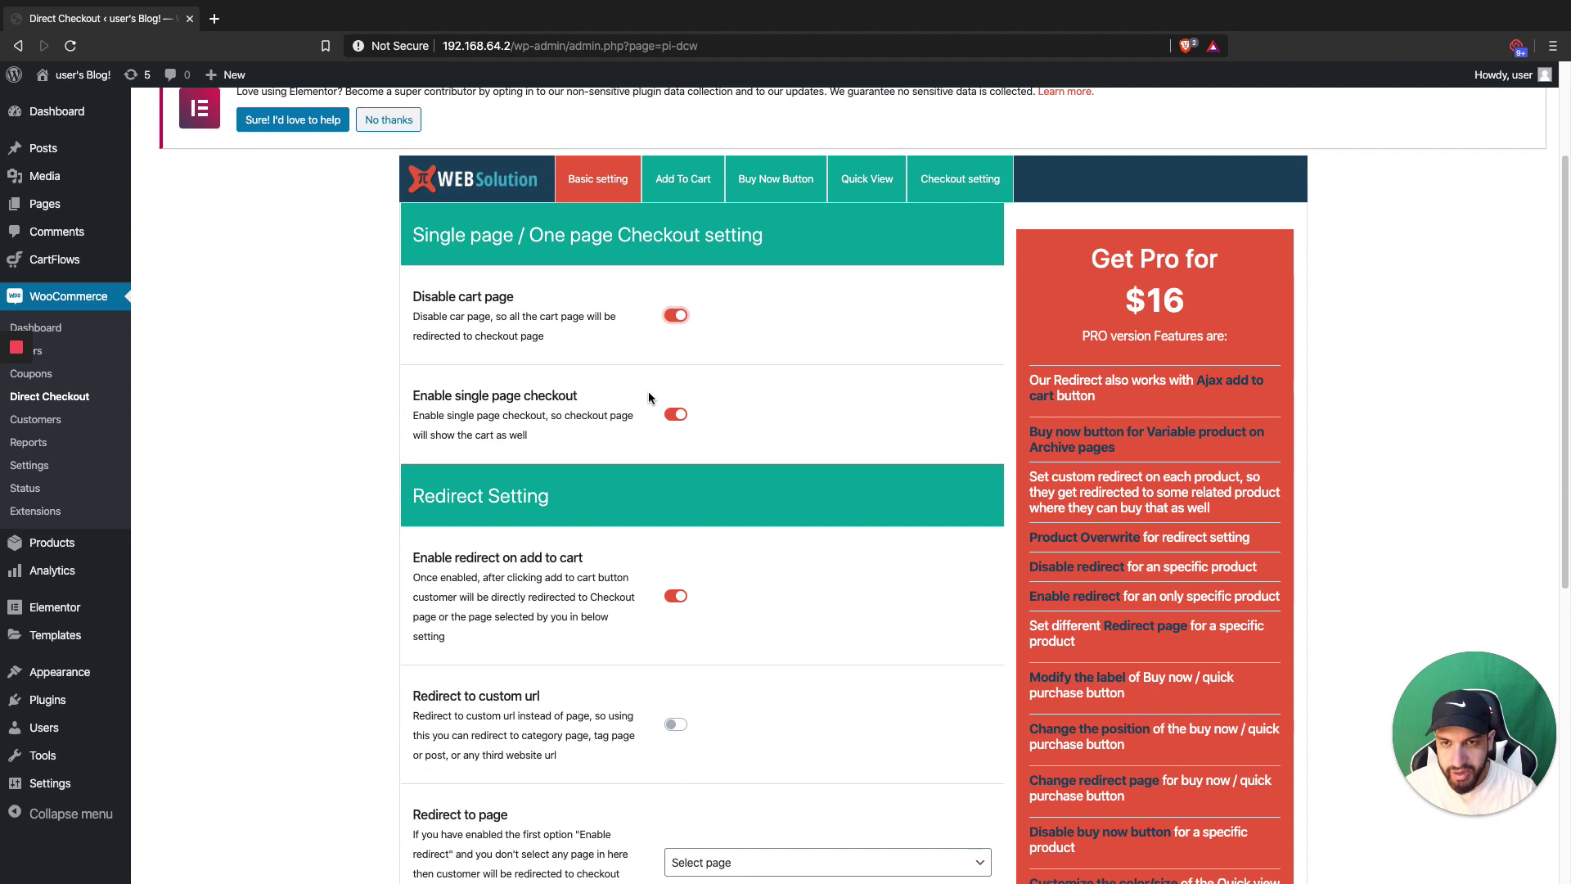
left_click(676, 315)
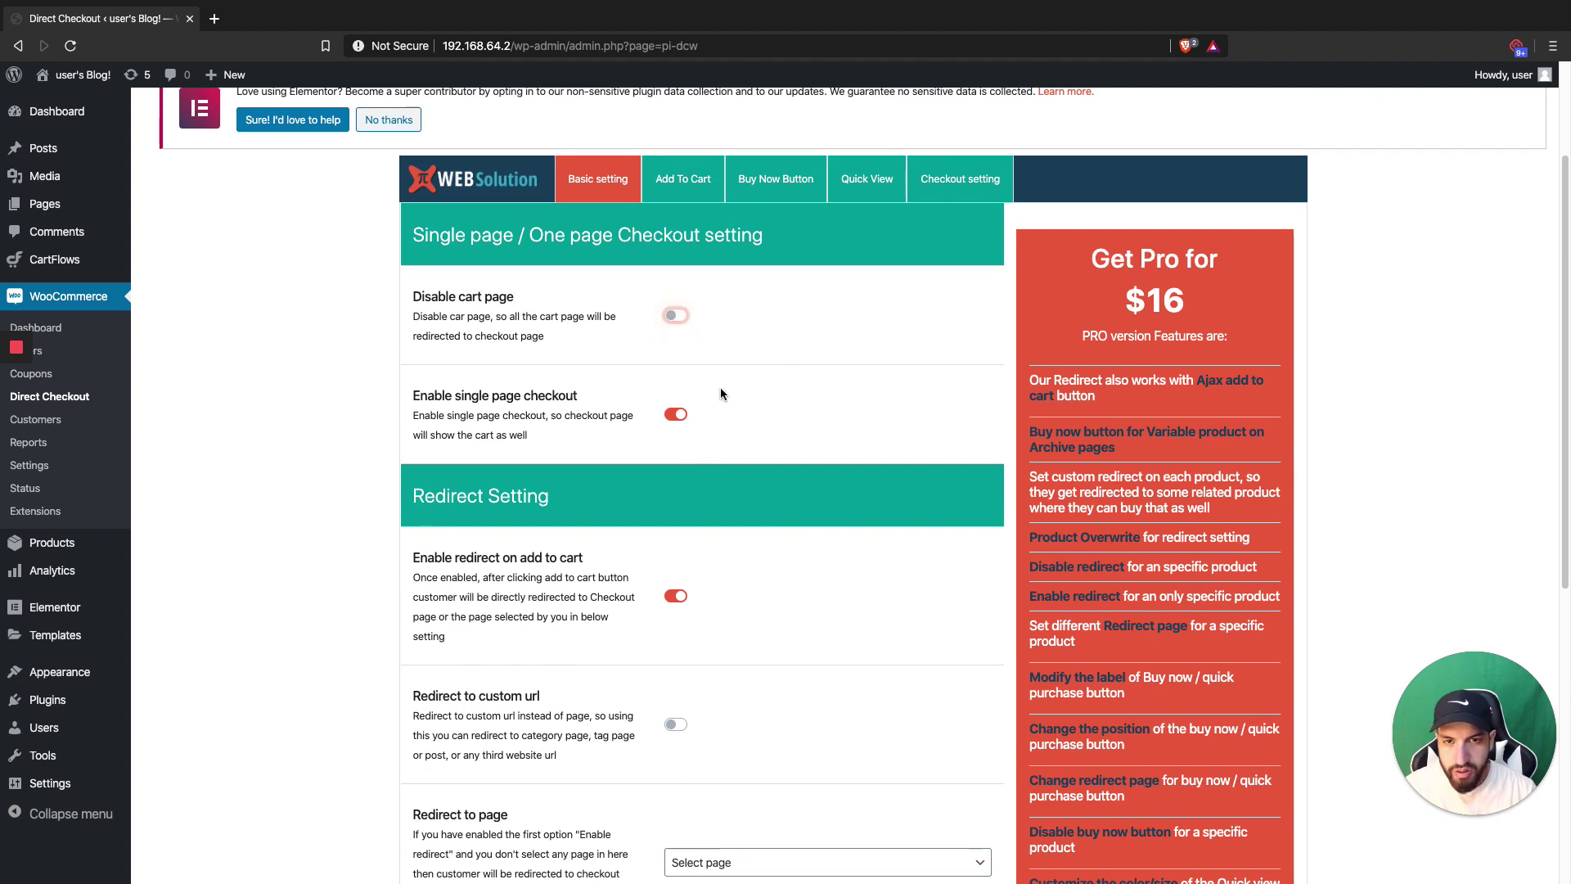
scroll(743, 396, "down", 1)
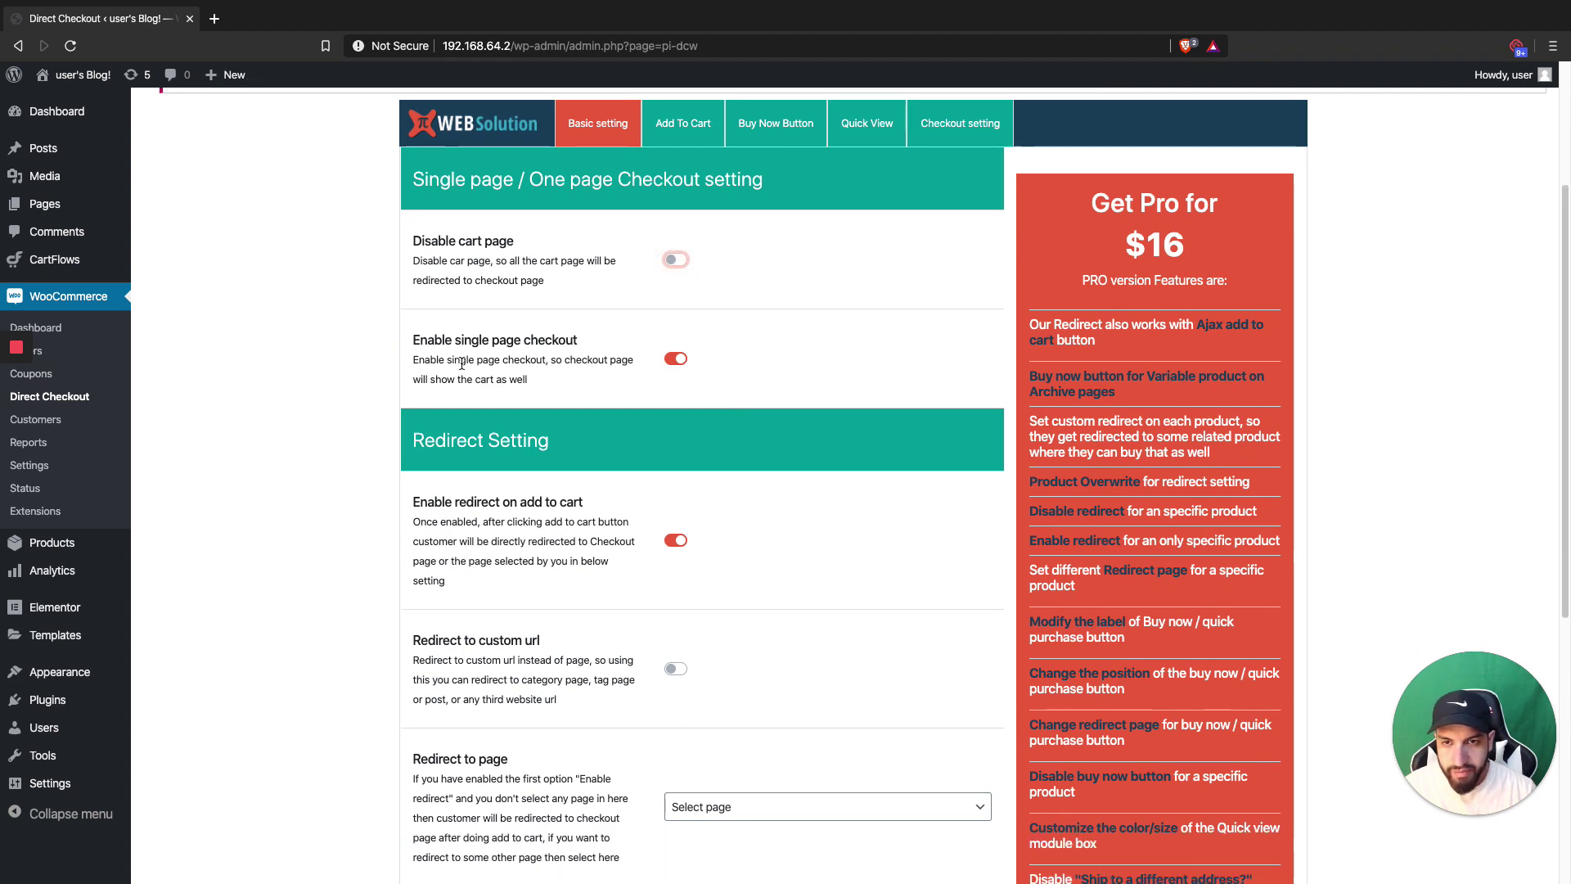
scroll(659, 370, "down", 2)
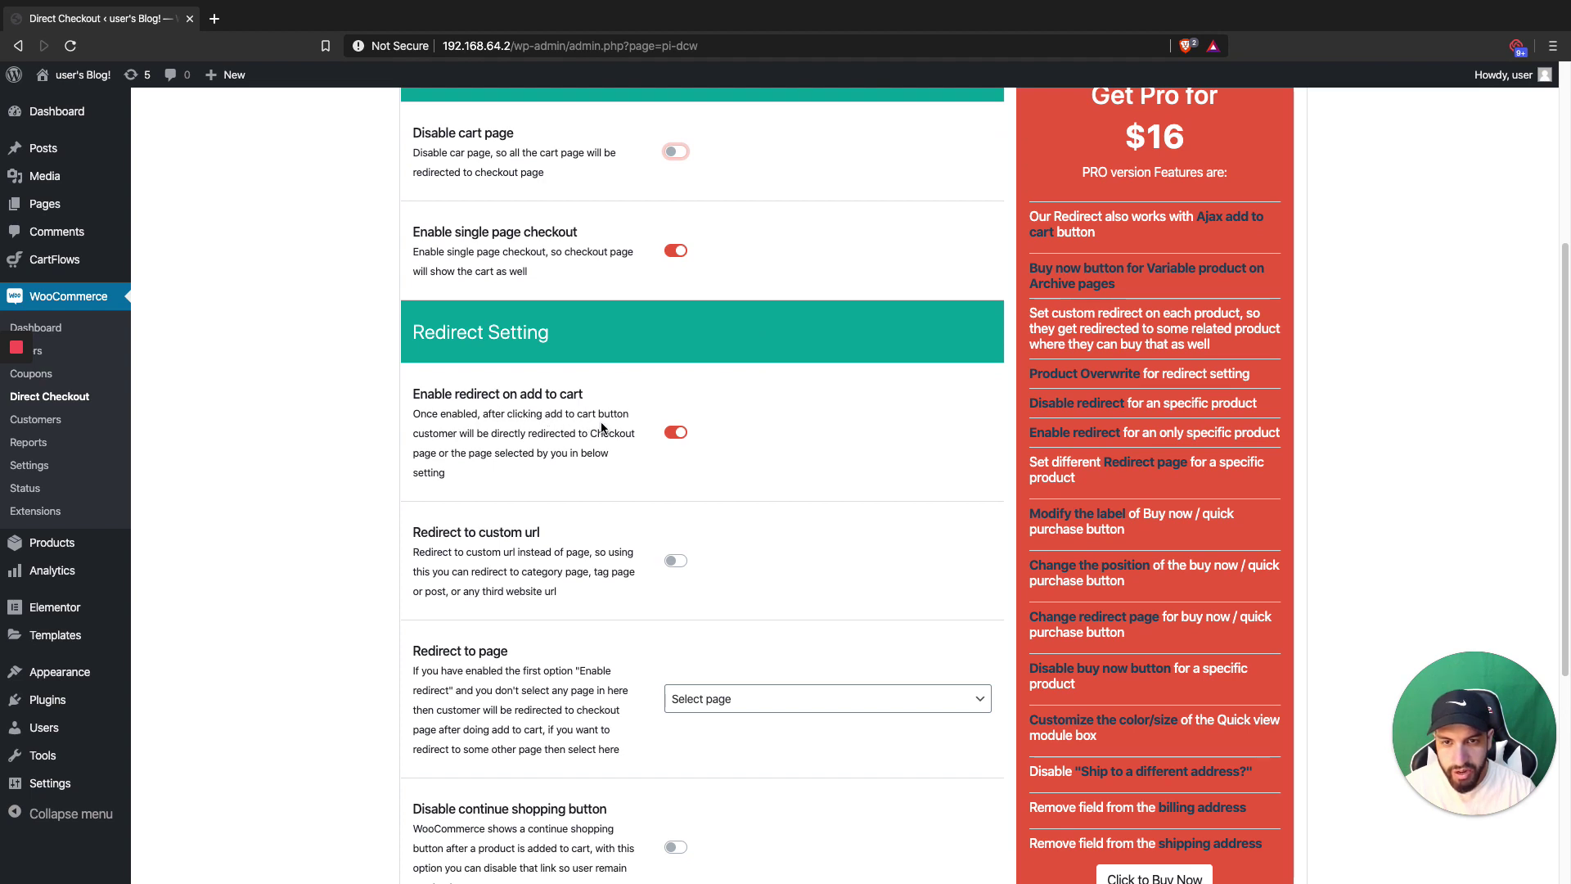
scroll(754, 465, "down", 1)
scroll(753, 467, "down", 1)
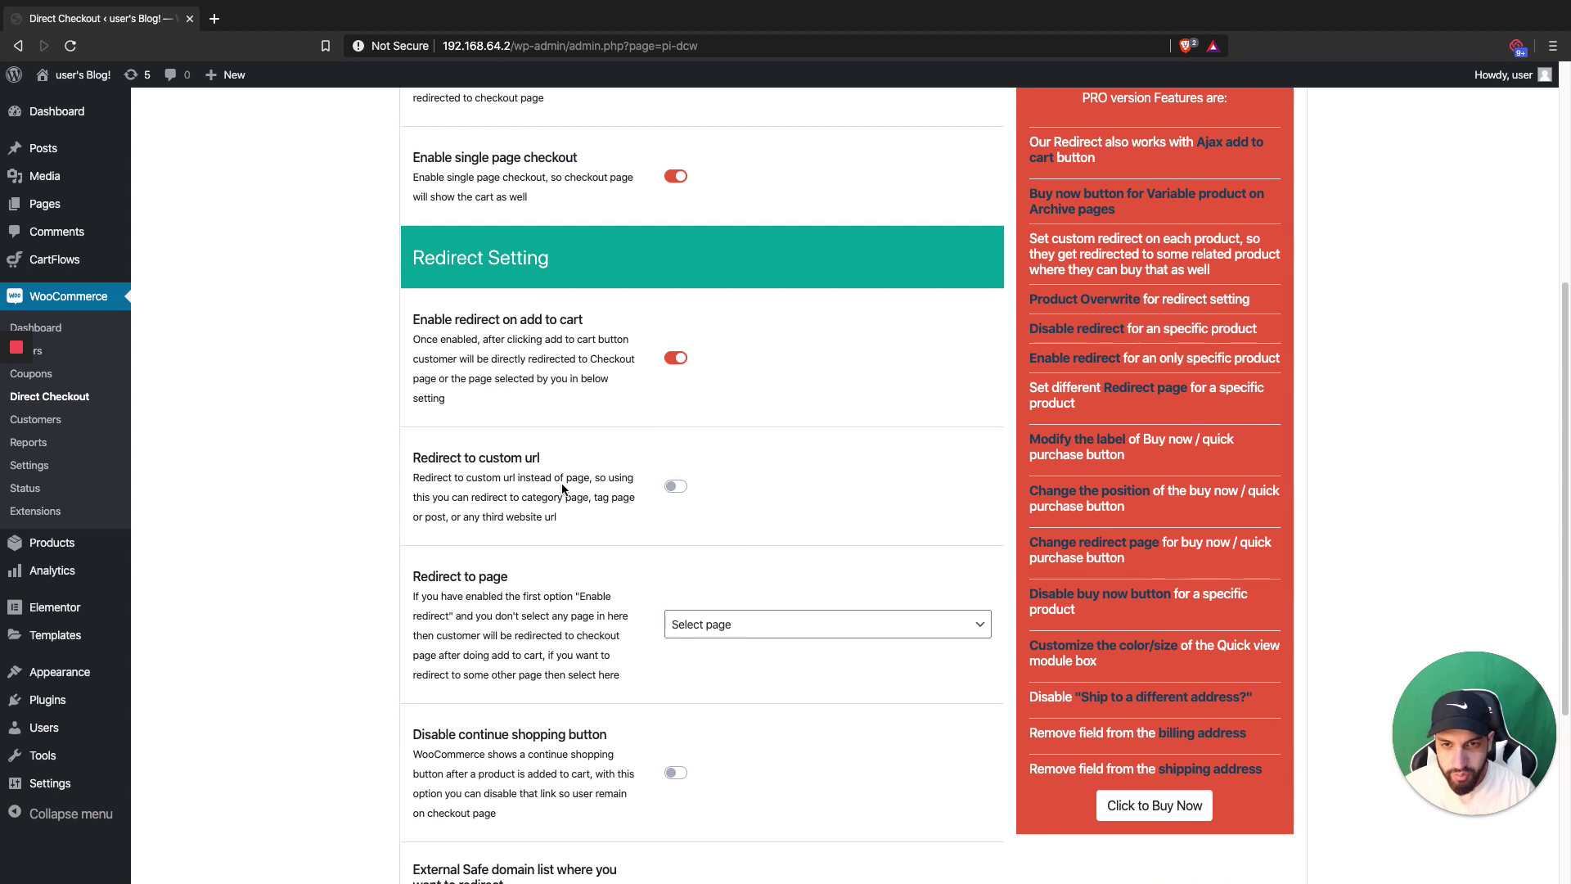
left_click(676, 489)
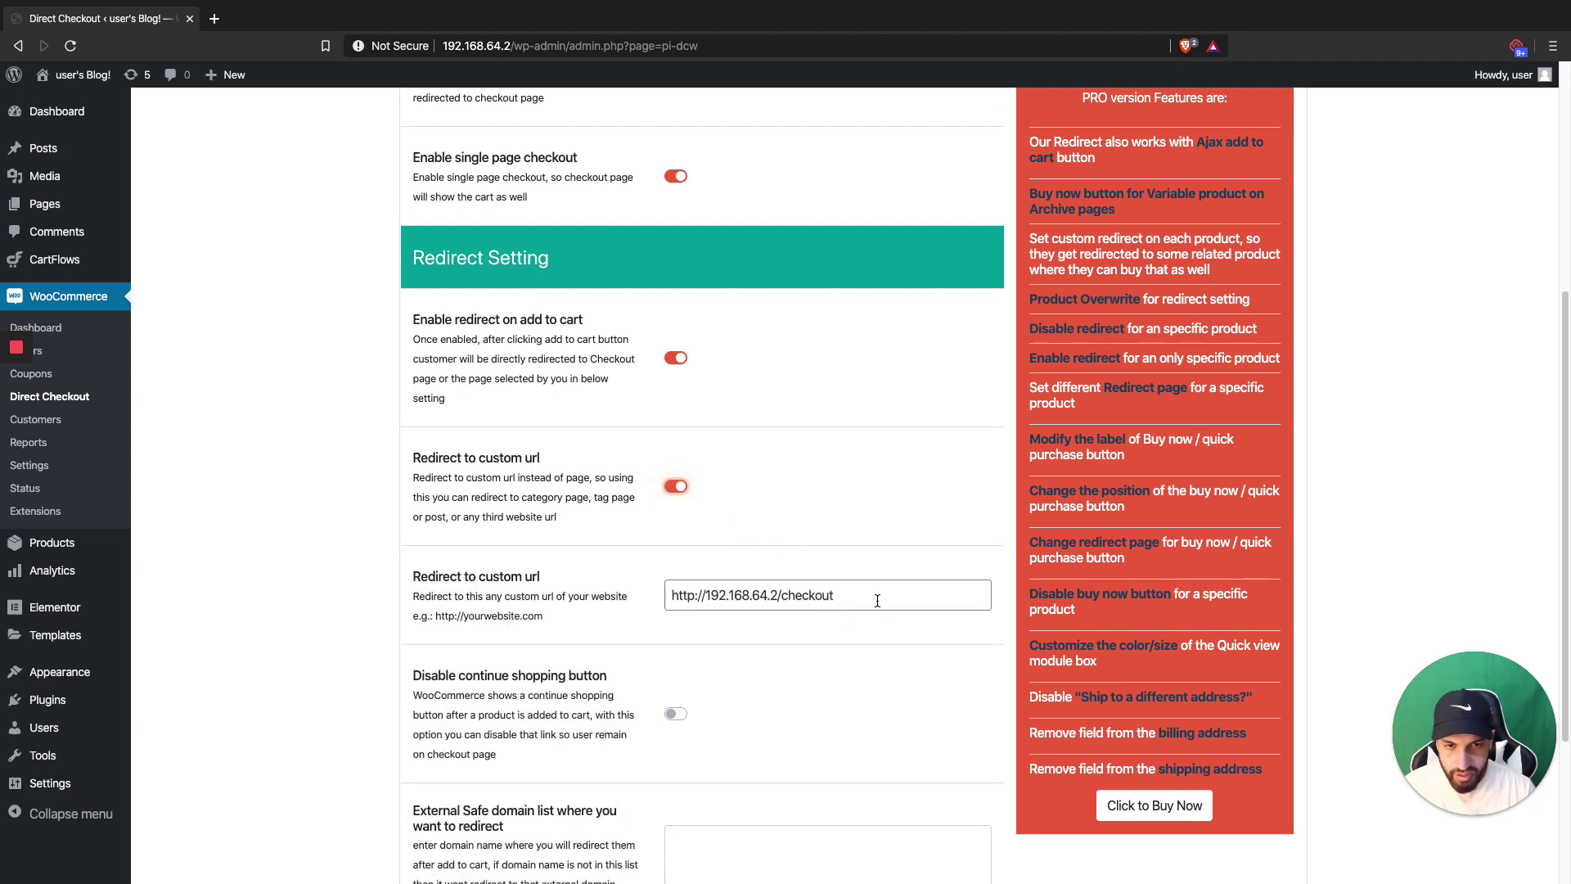
left_click_drag(872, 598, 612, 586)
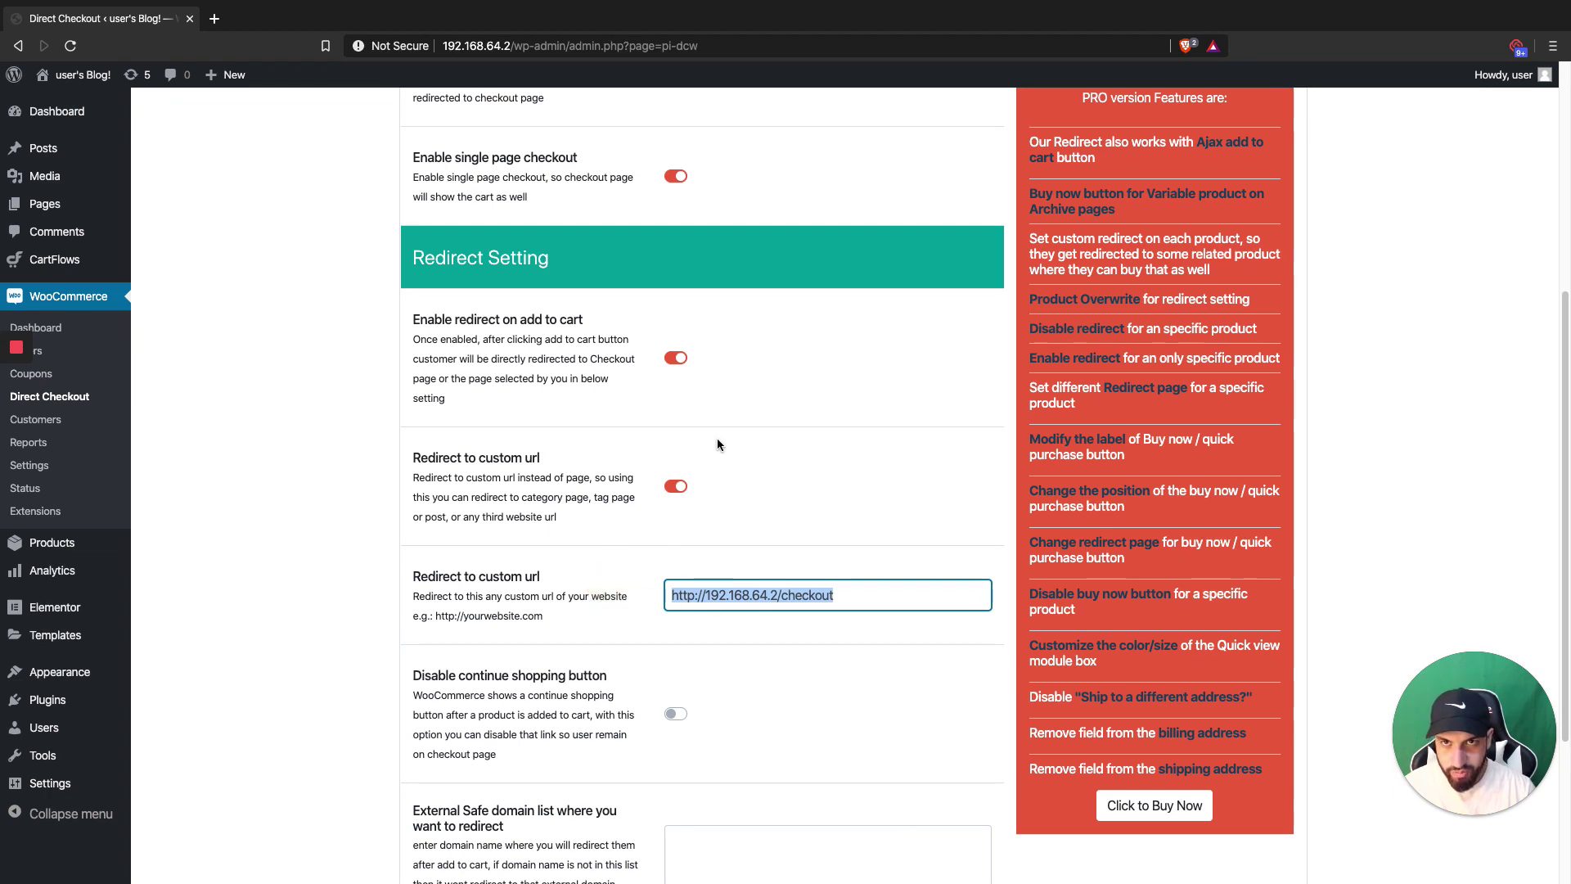
left_click(780, 597)
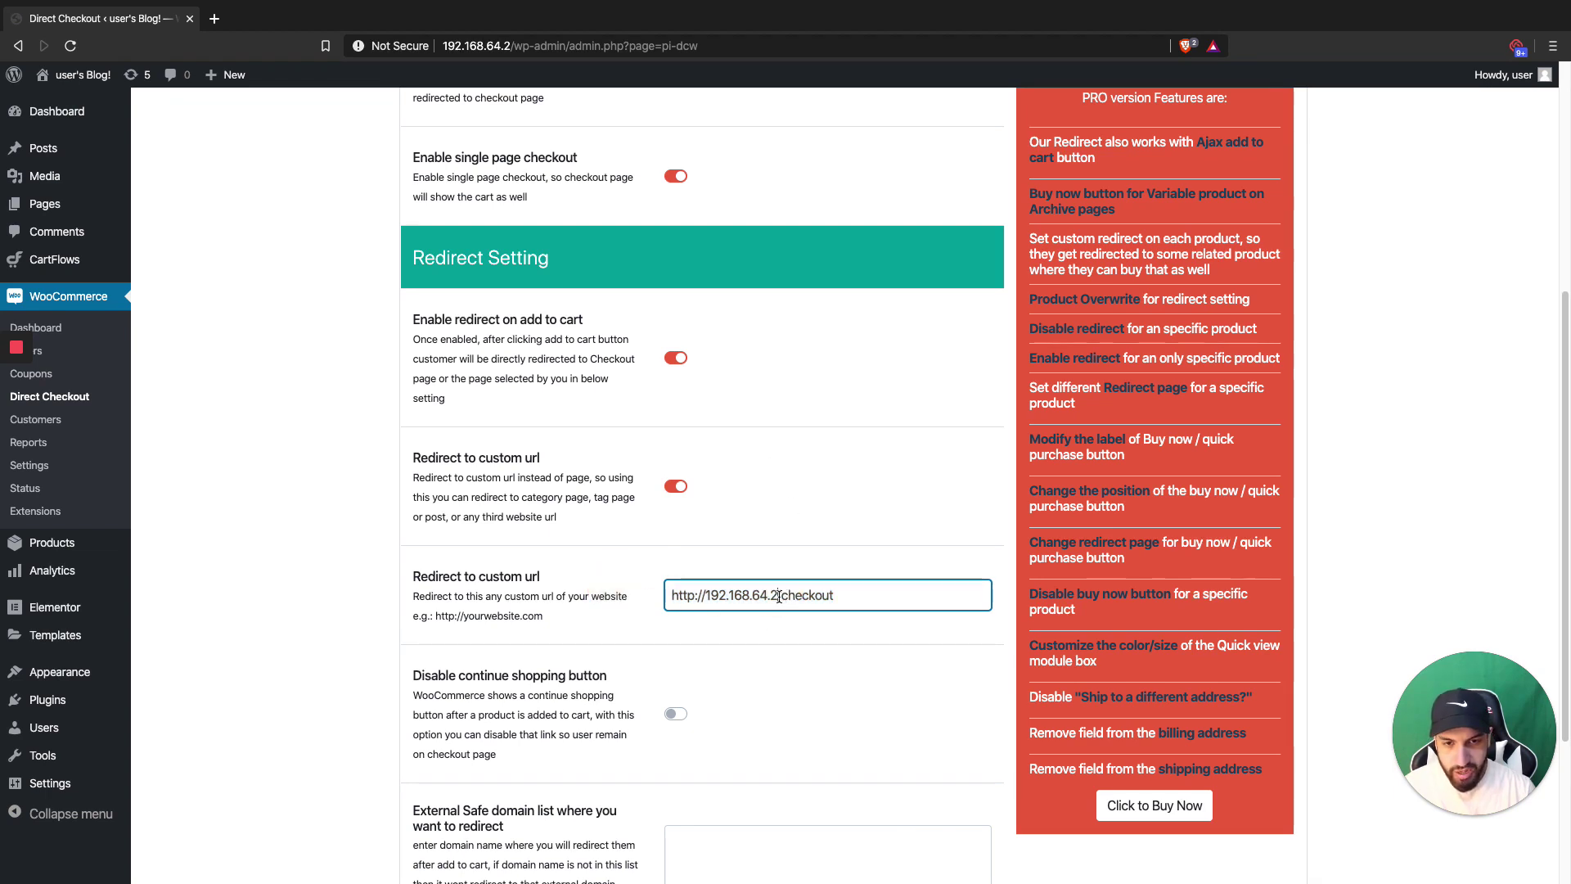
left_click_drag(778, 595, 616, 583)
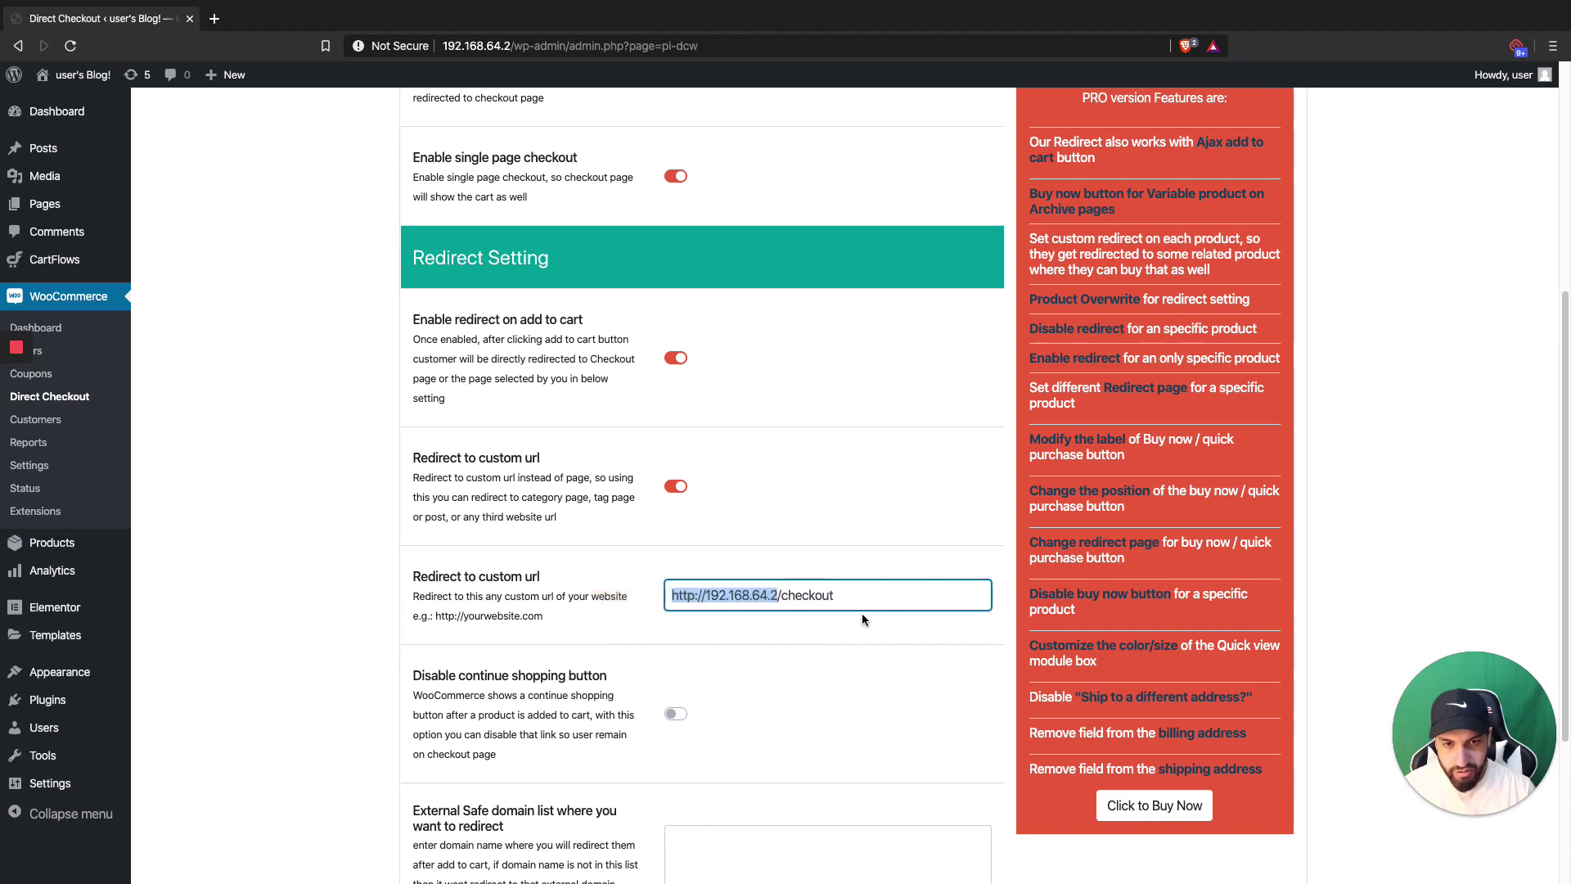
left_click_drag(782, 601, 883, 596)
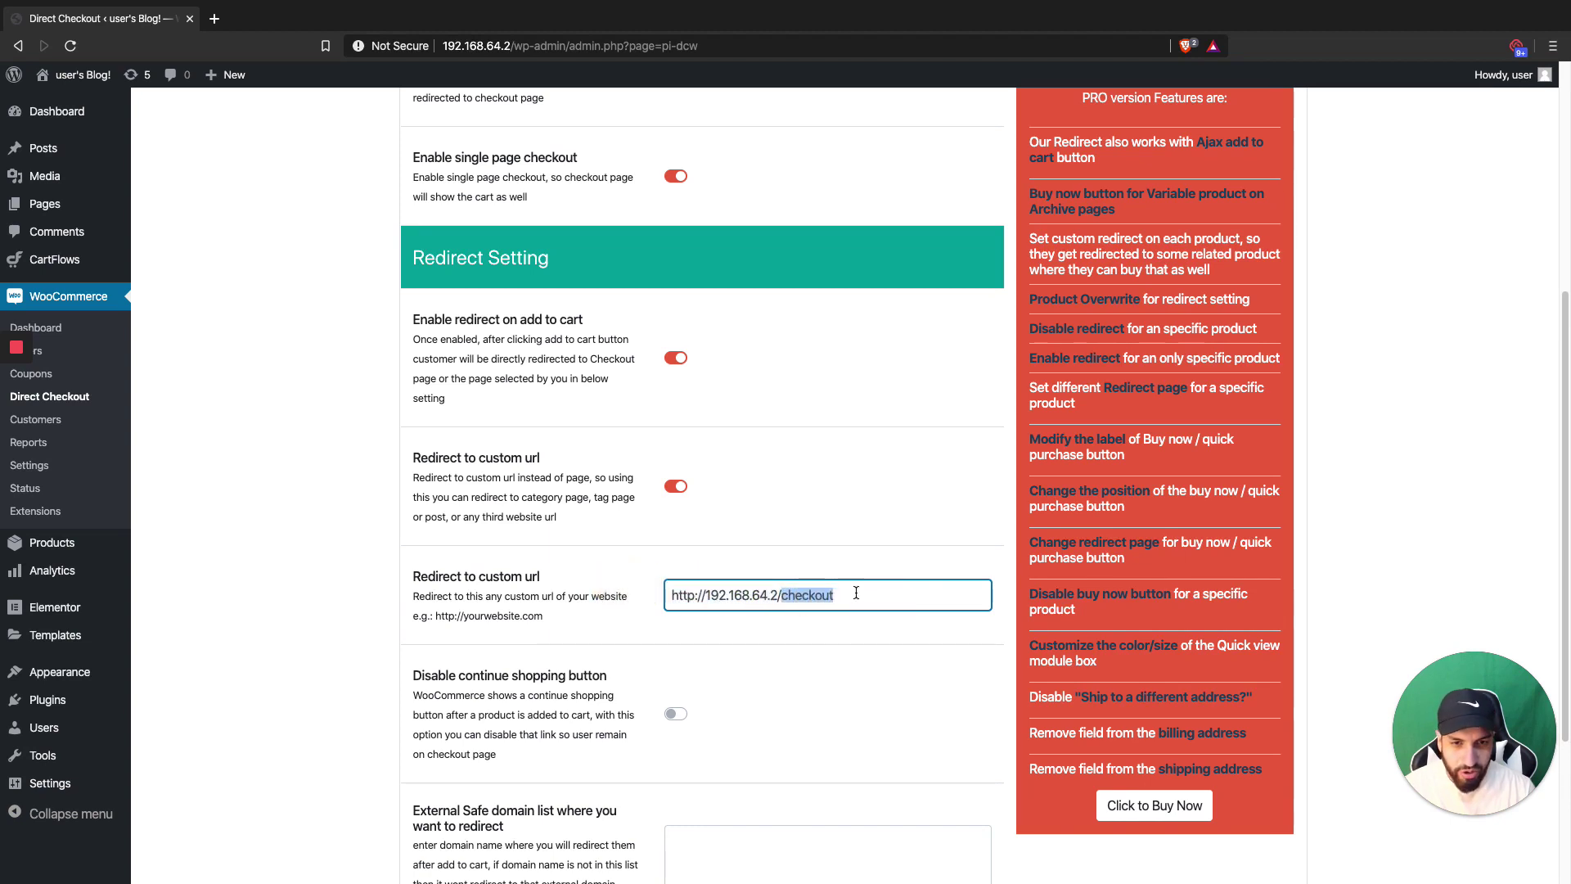
left_click(841, 598)
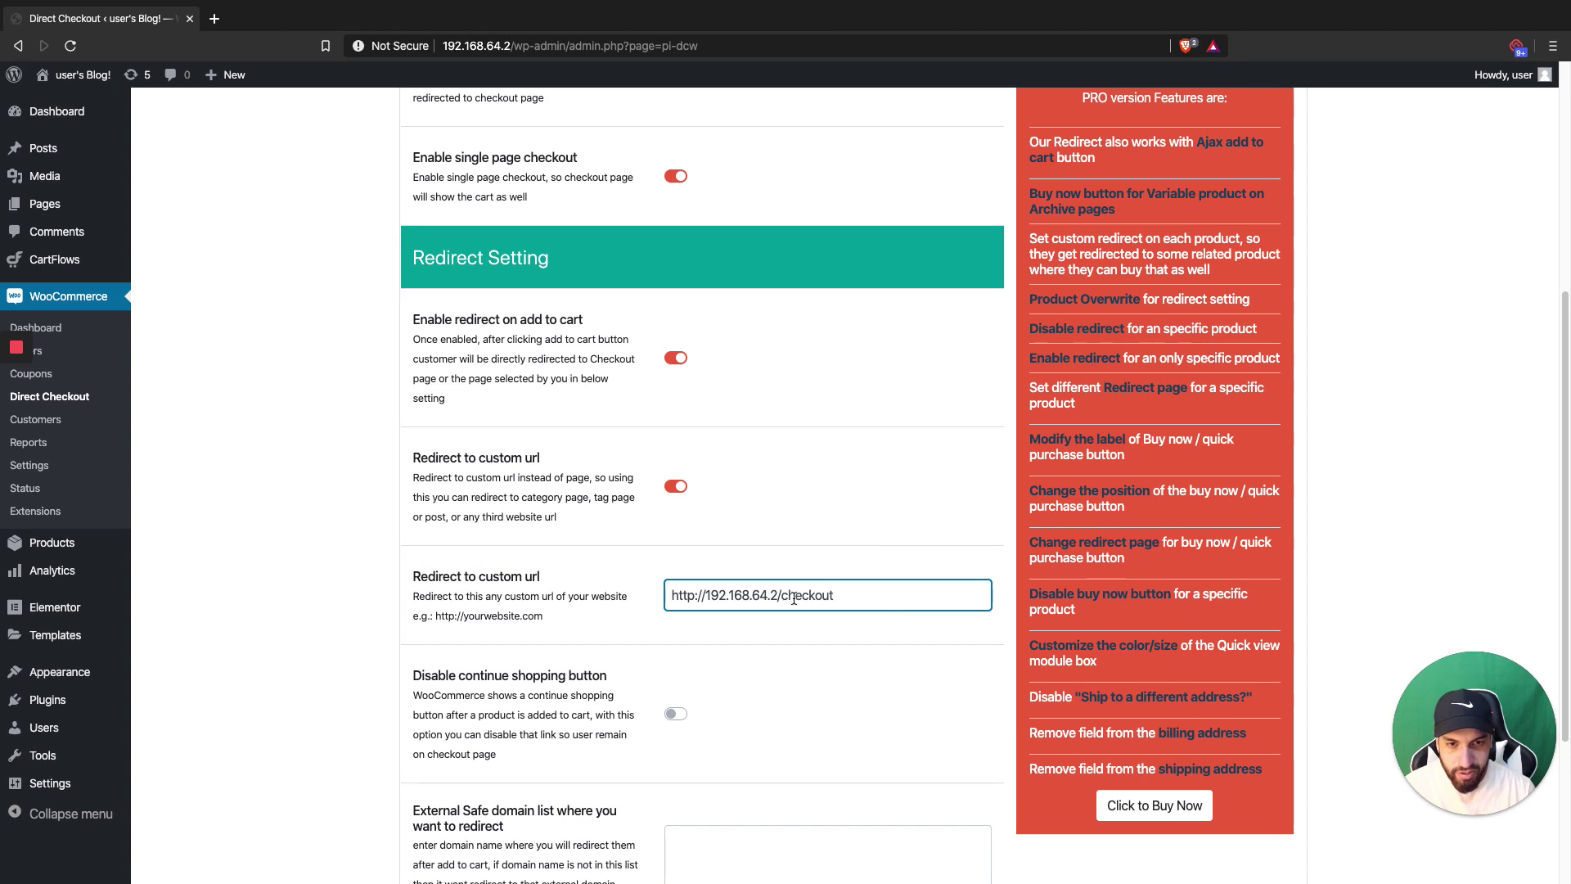
type("-p")
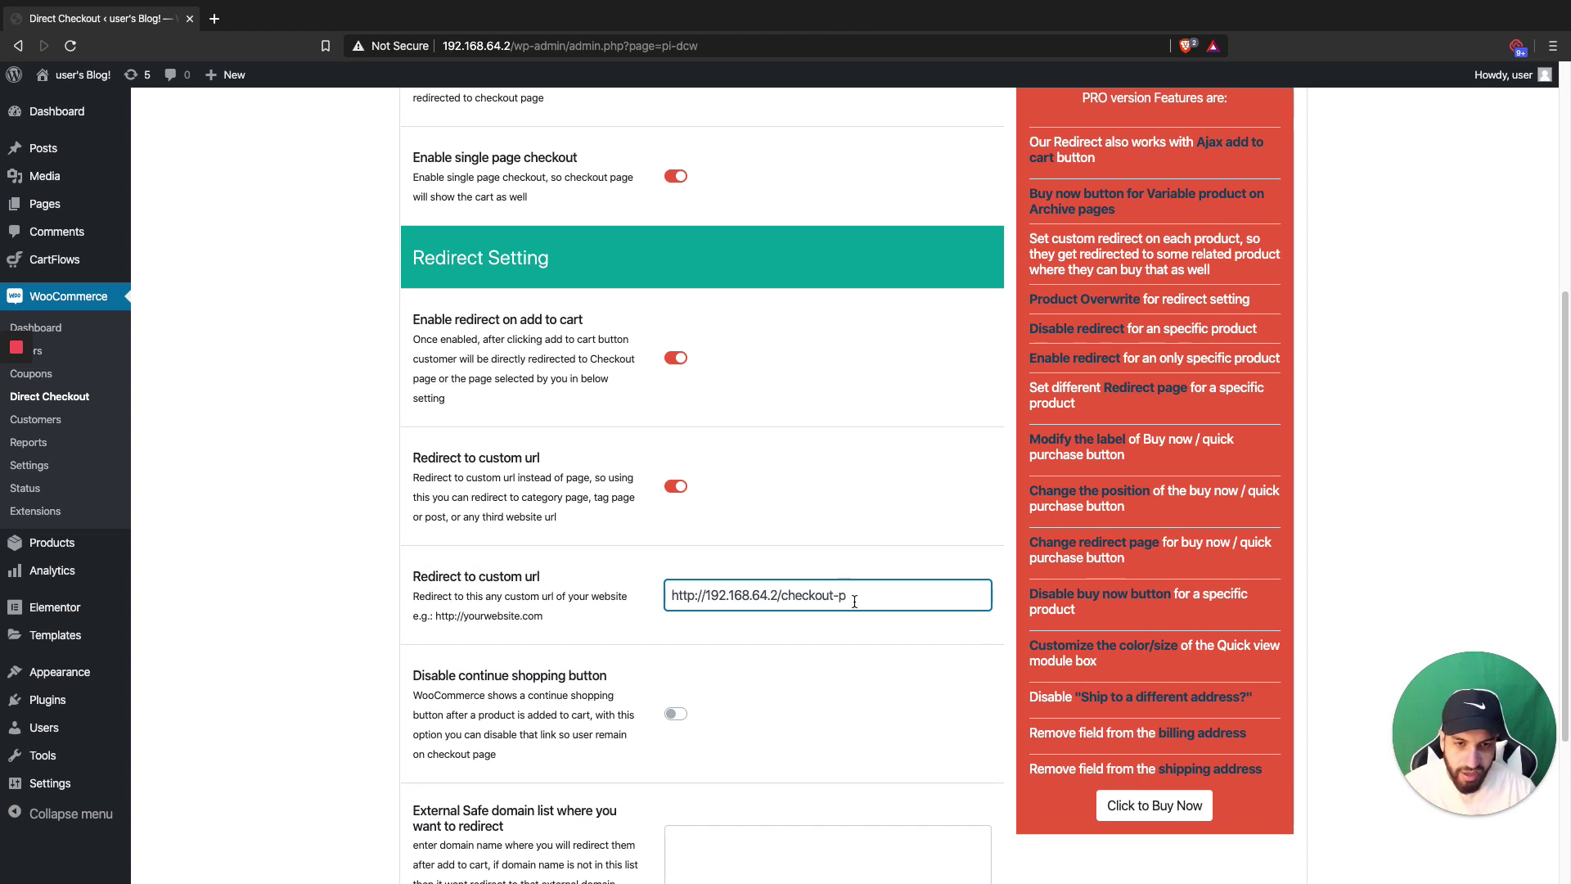
key("BackSpace")
key("BackSpace")
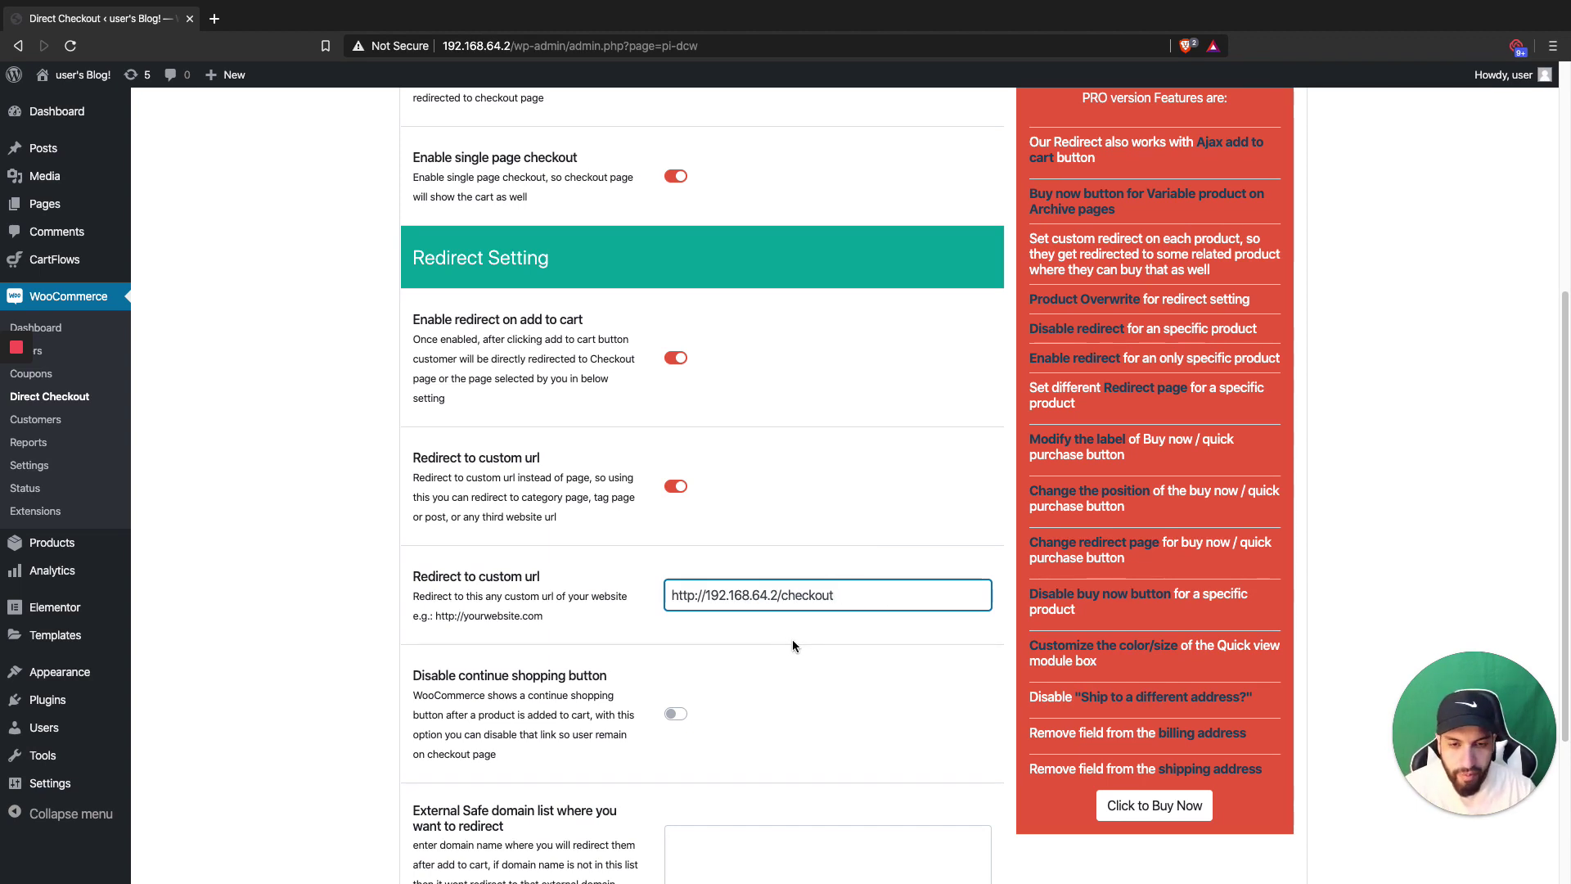
left_click_drag(786, 600, 605, 598)
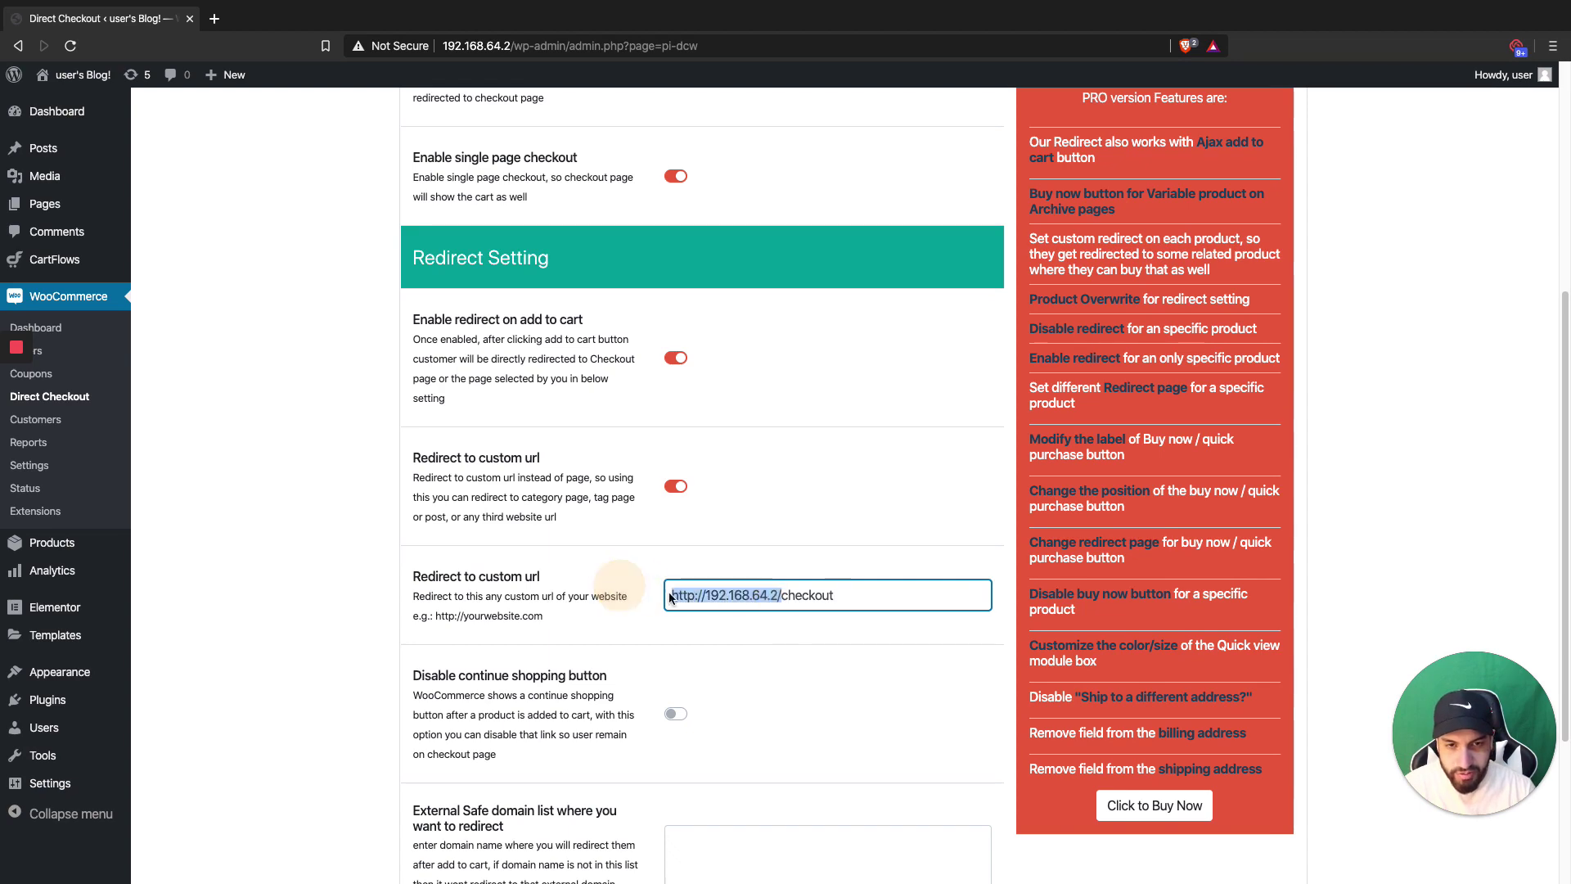
left_click_drag(787, 595, 859, 641)
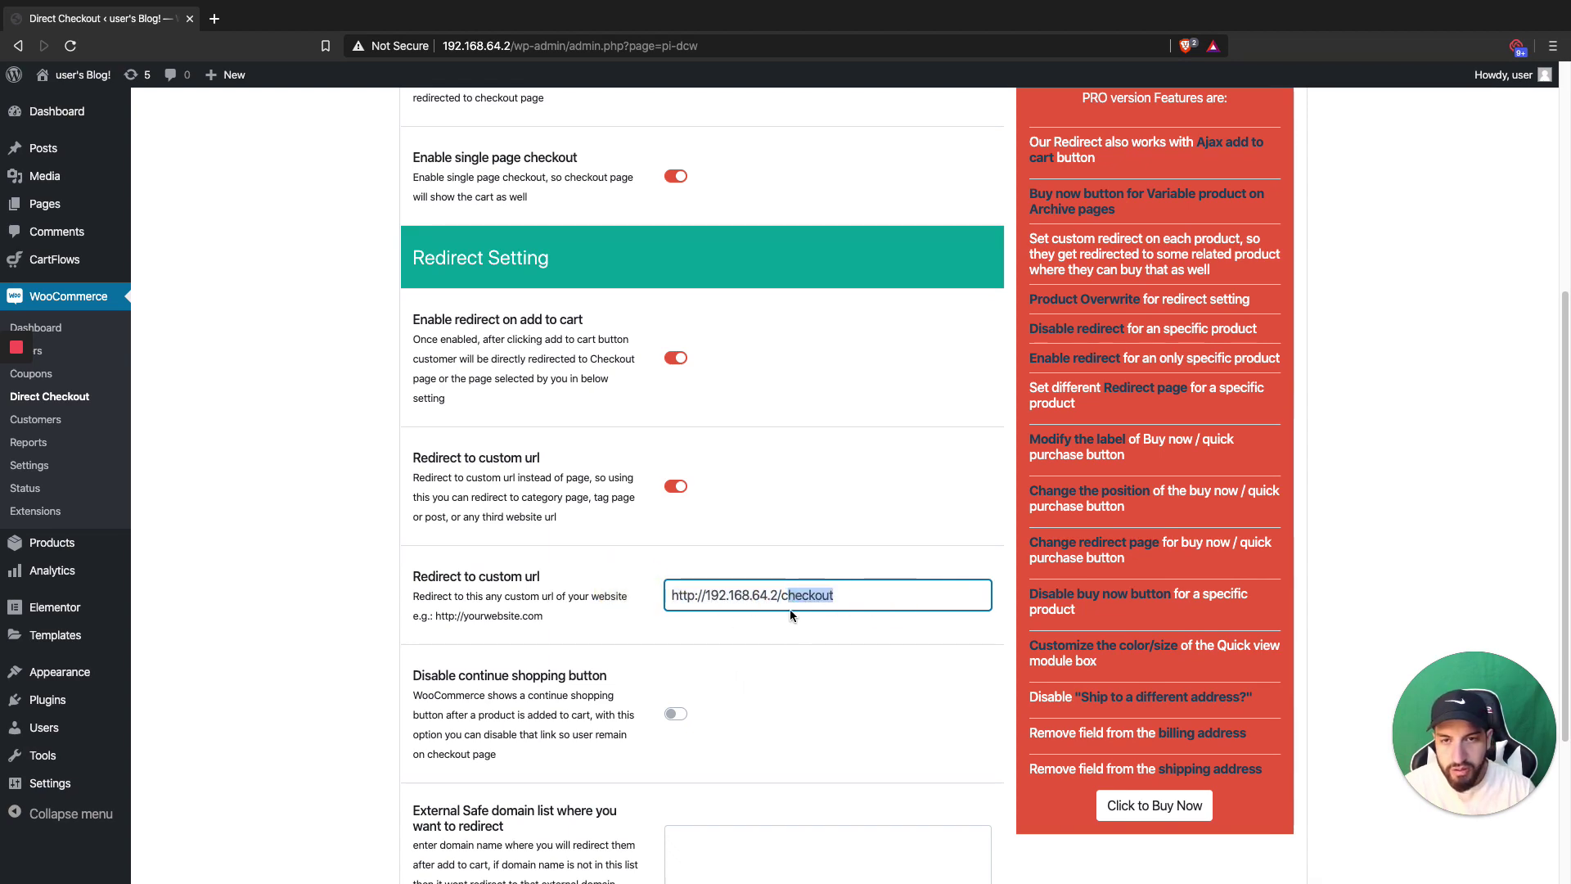
Step: Save the Direct Checkout settings with Save Option
scroll(800, 605, "up", 5)
scroll(803, 602, "down", 3)
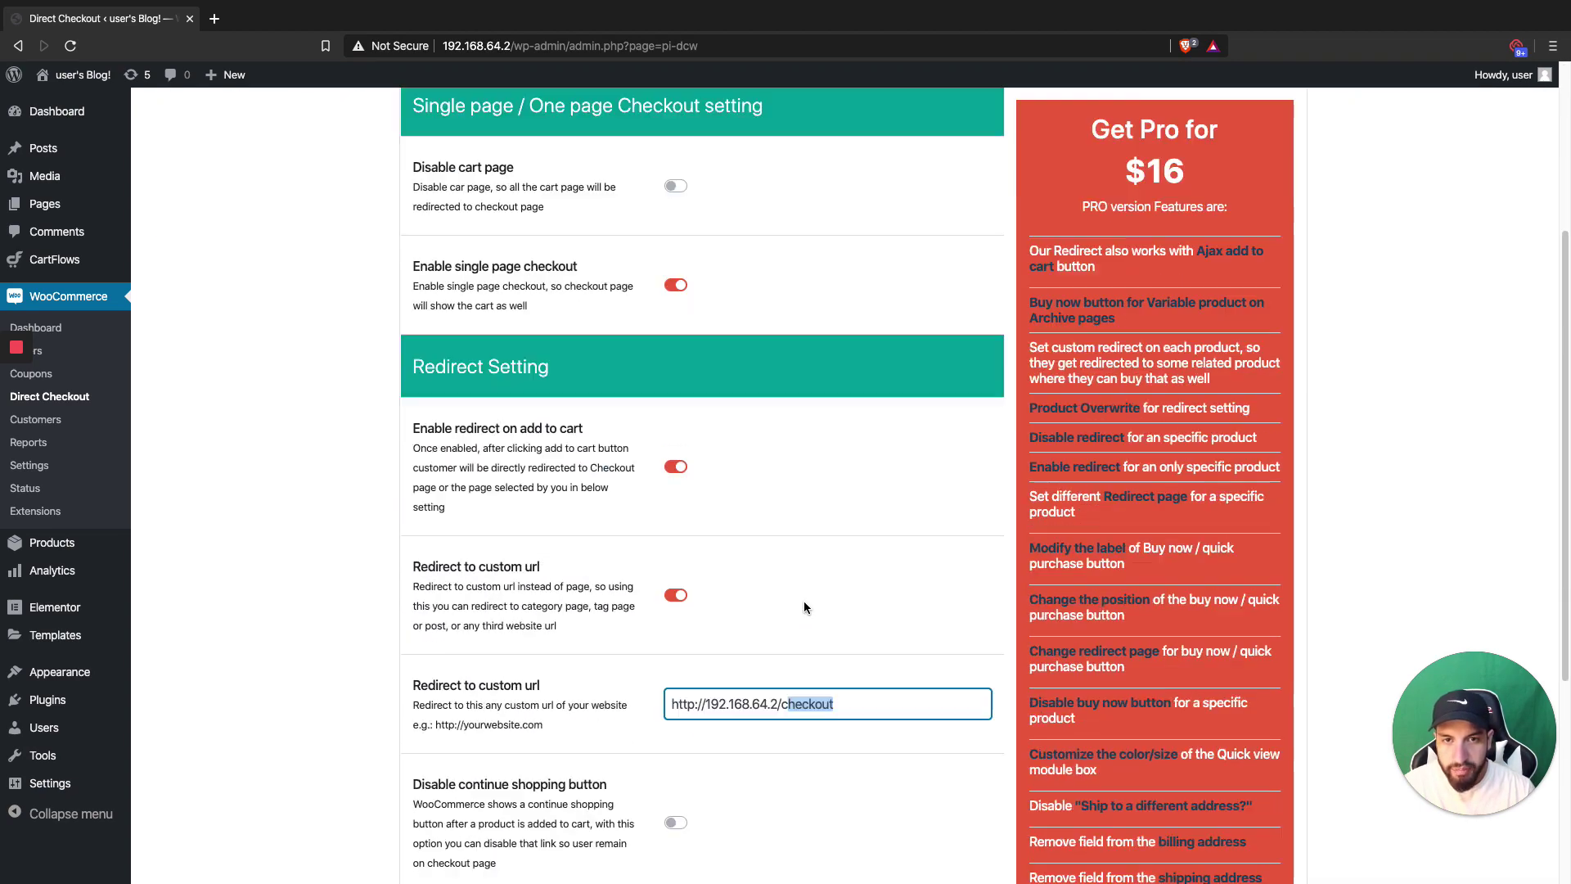
scroll(804, 600, "down", 5)
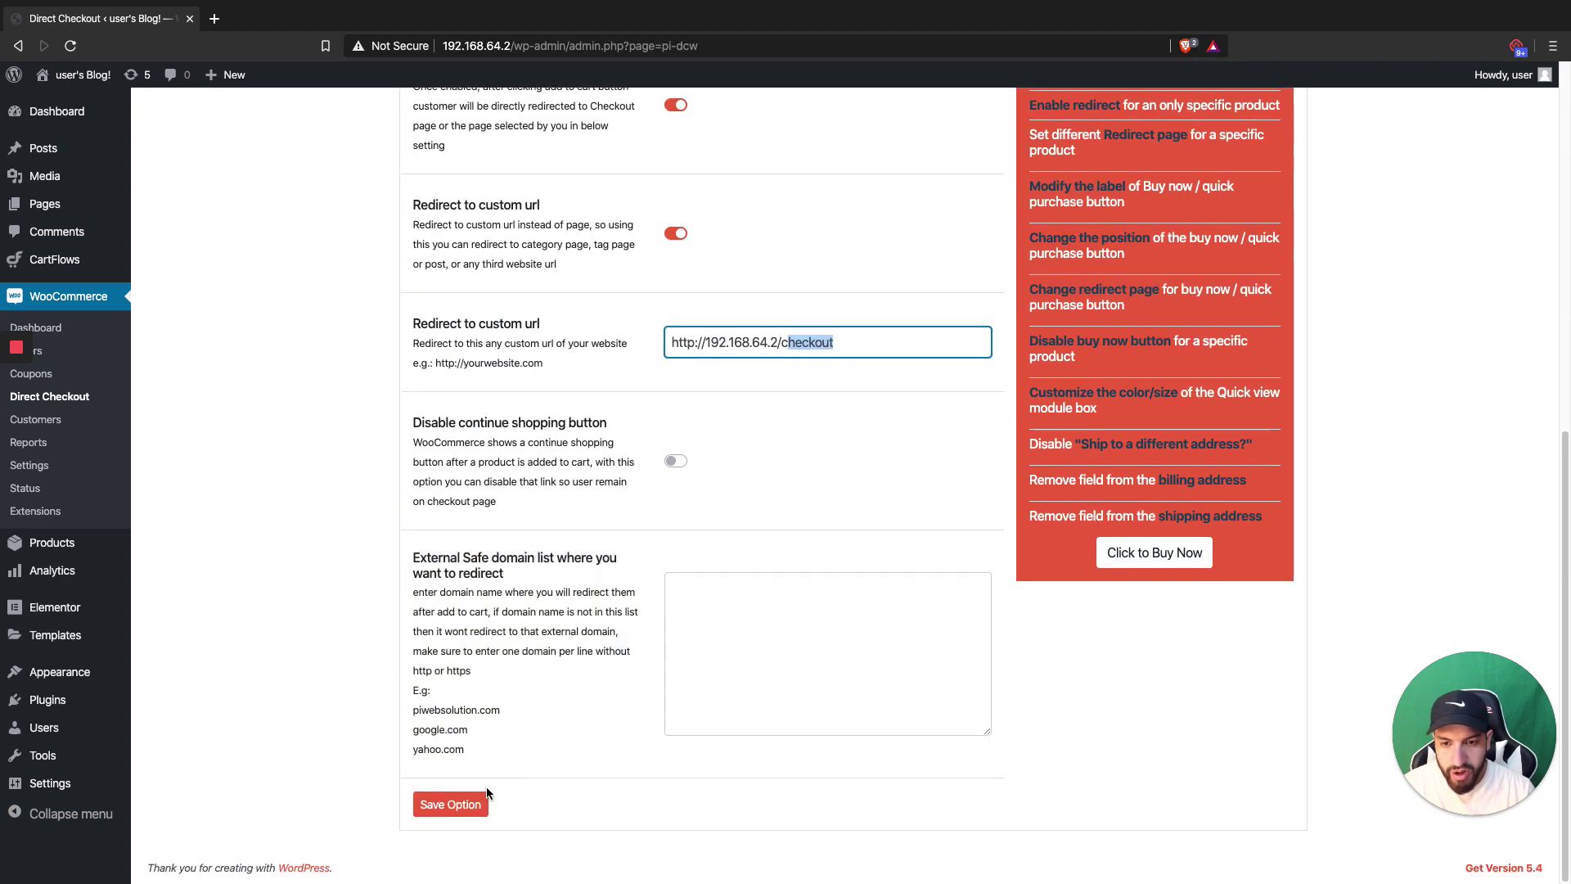
left_click(475, 803)
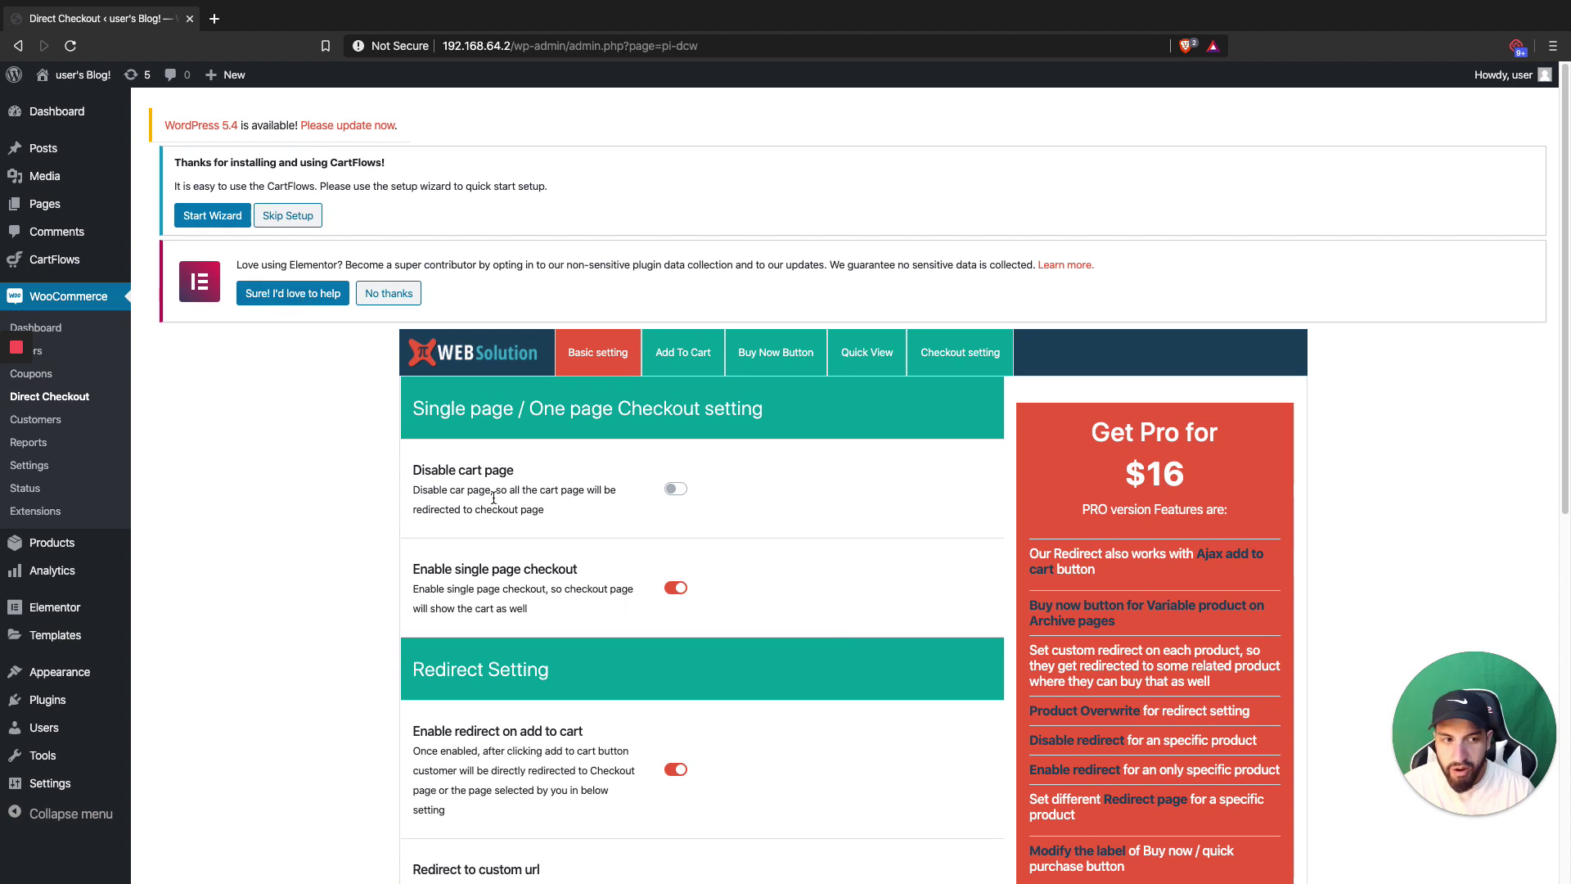
Step: Buy Coco Cream from the home page, see checkout at 18 units for $359.82, then go back
mouse_move(83, 86)
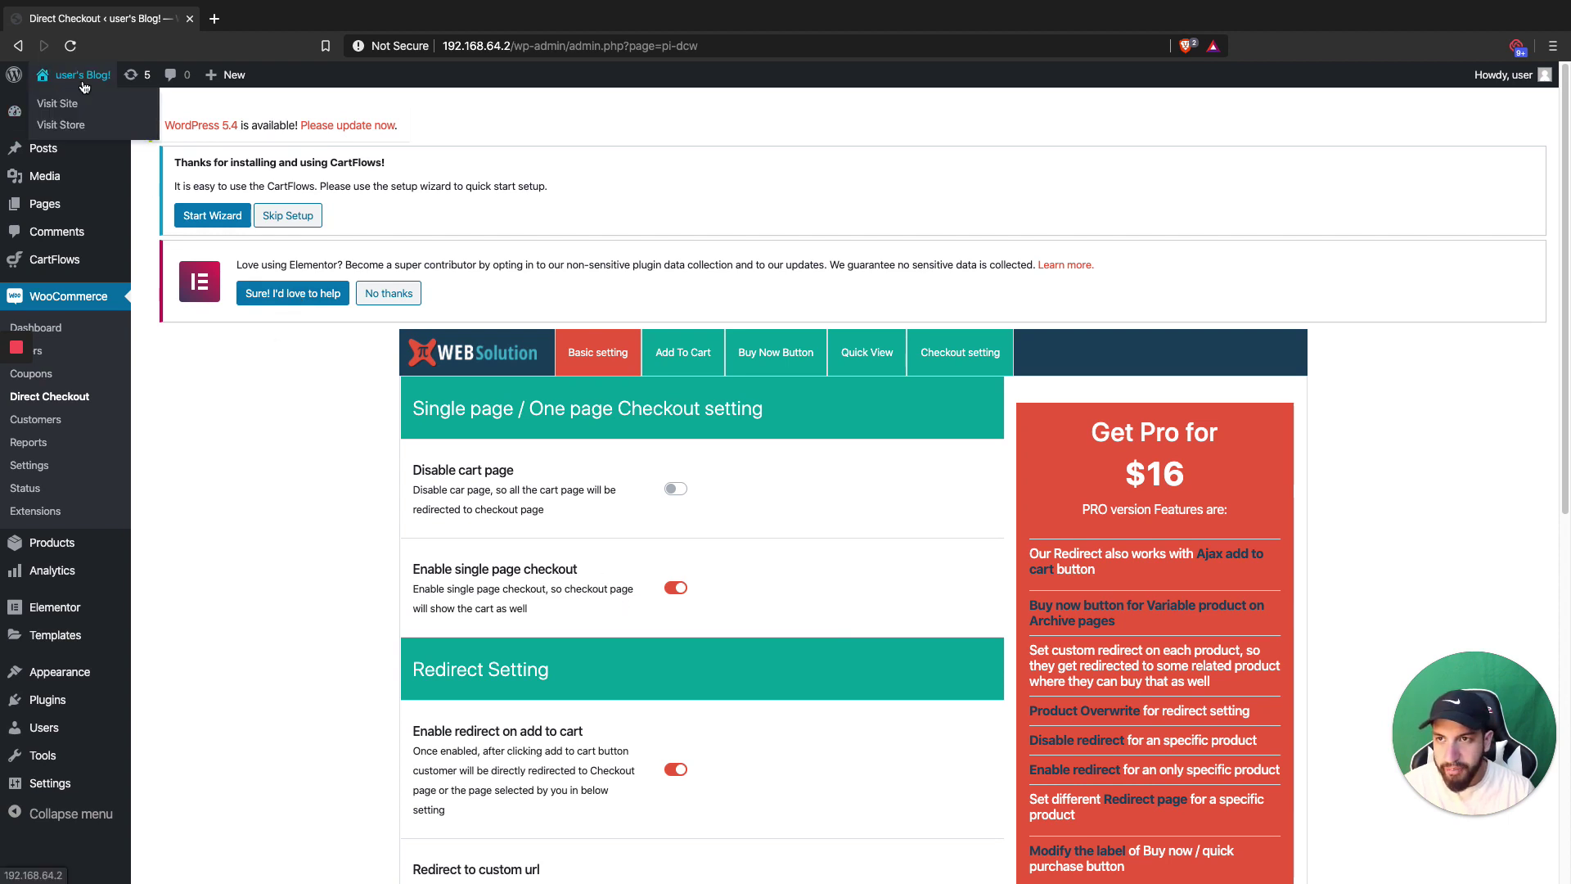
left_click(76, 108)
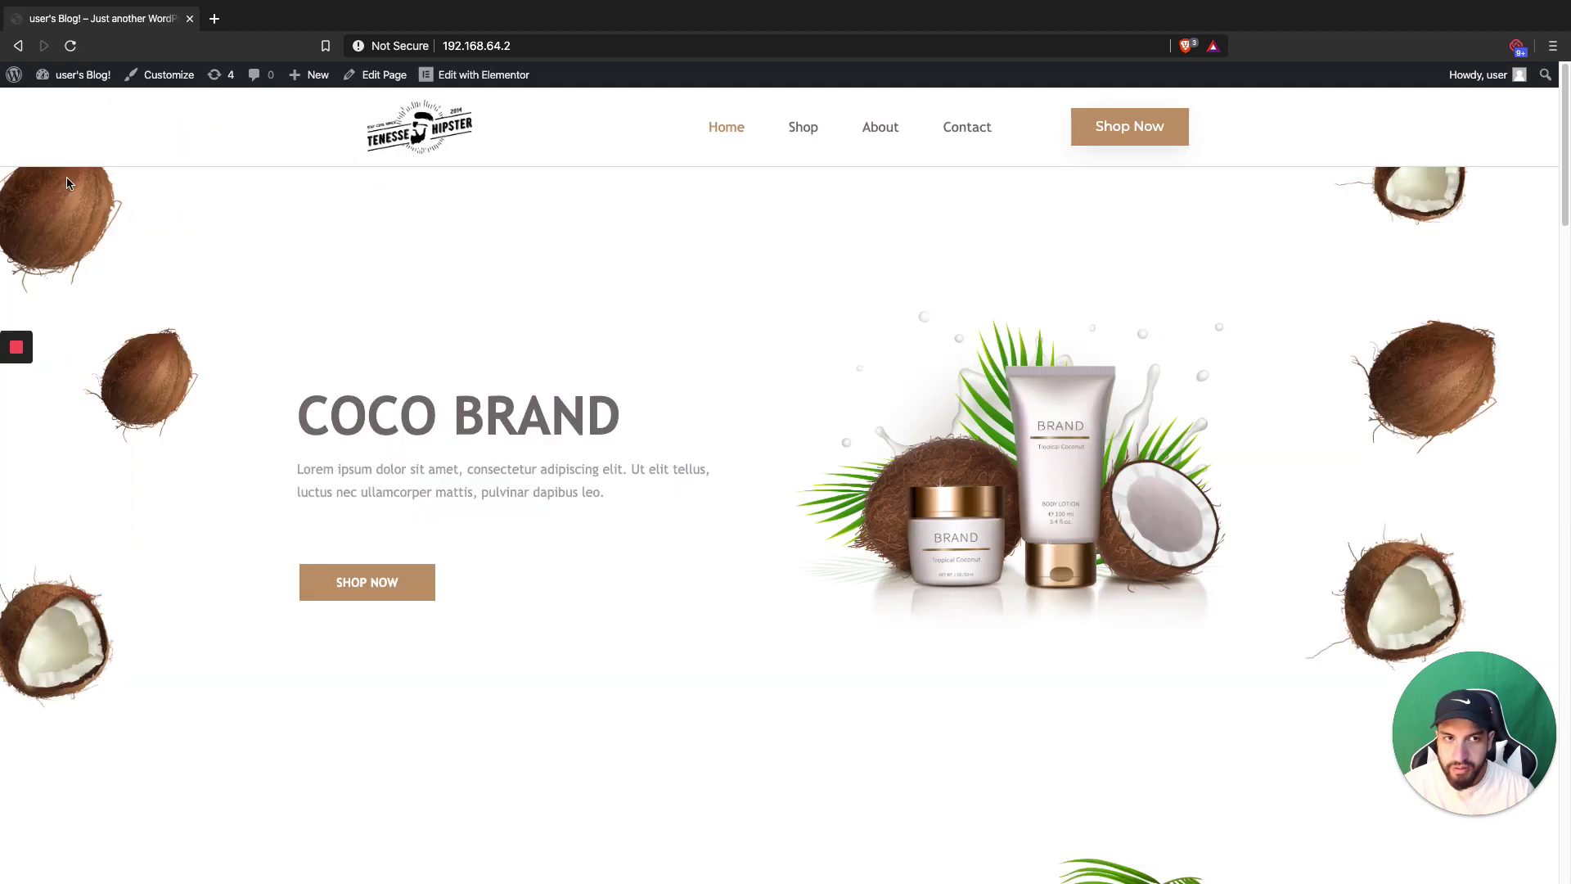
scroll(800, 540, "down", 10)
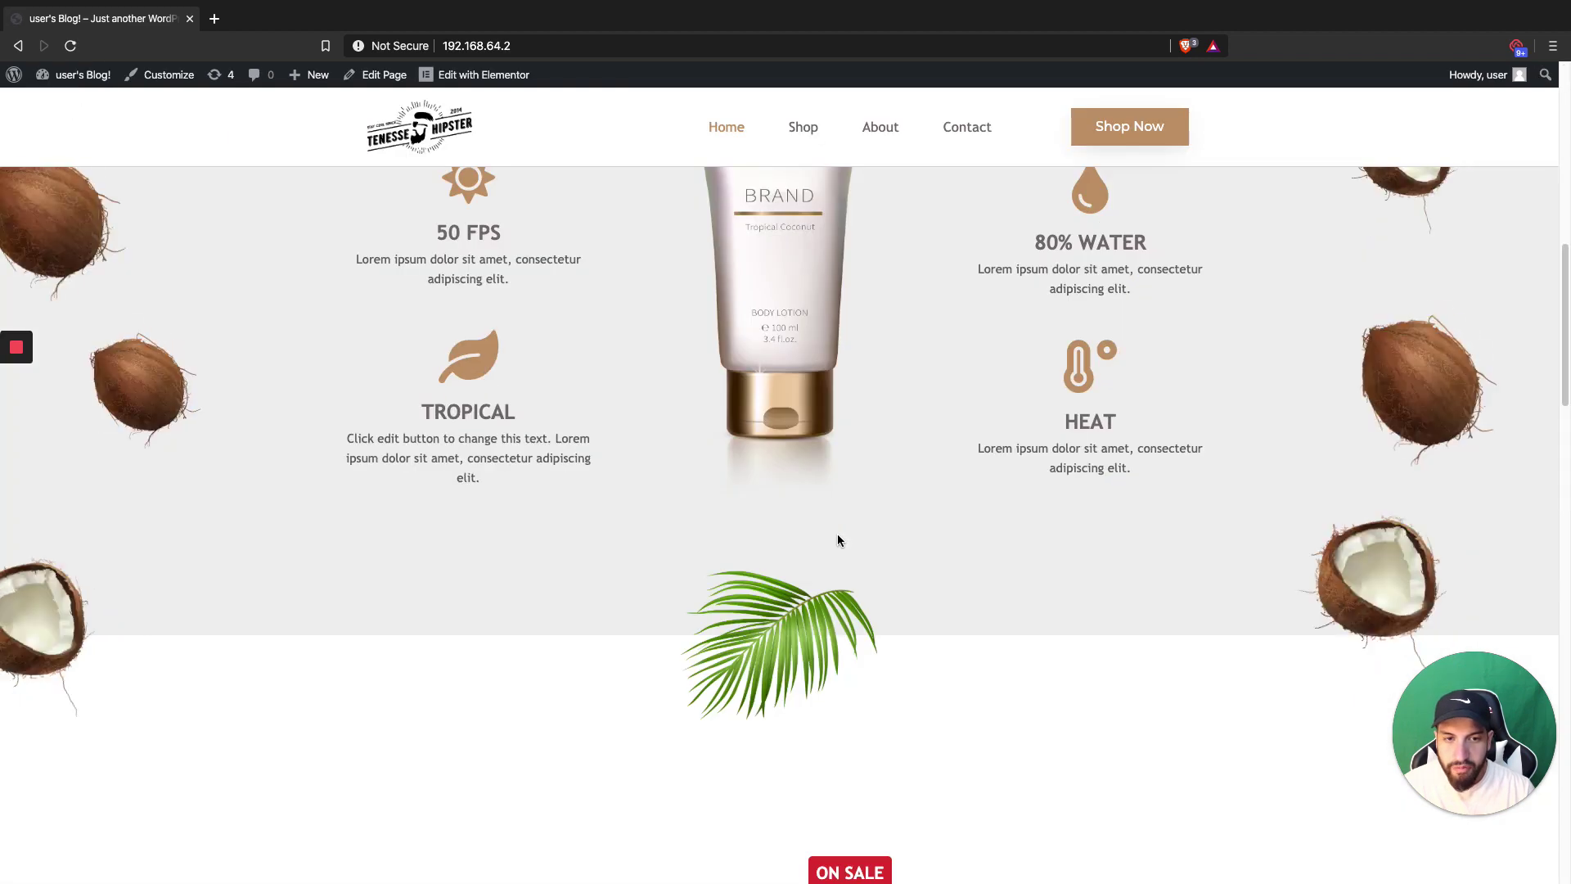
scroll(852, 546, "down", 4)
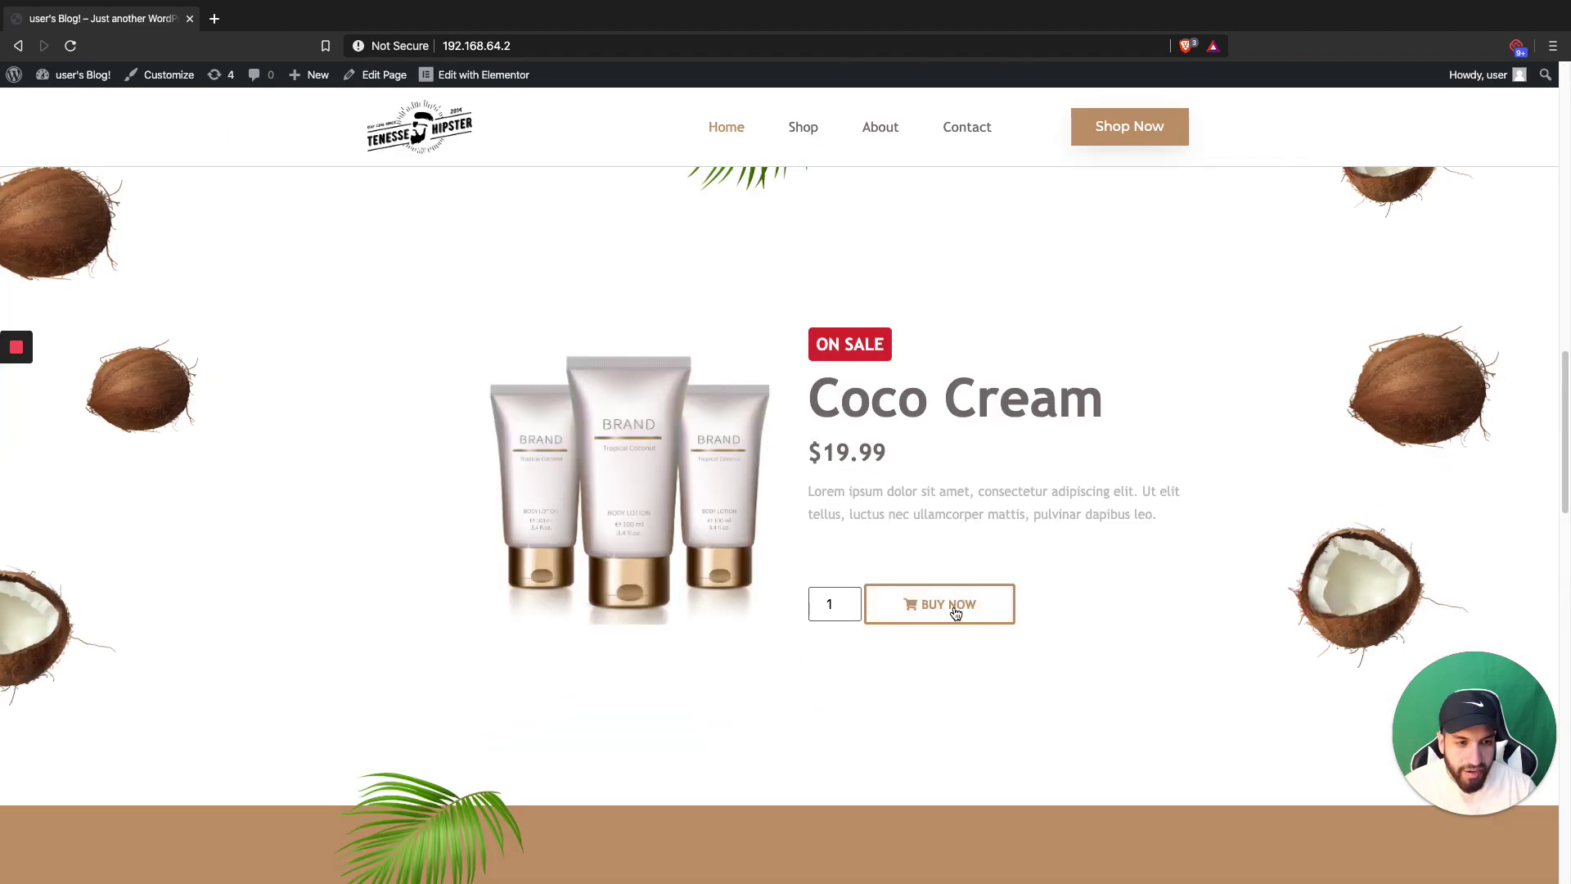
left_click(897, 612)
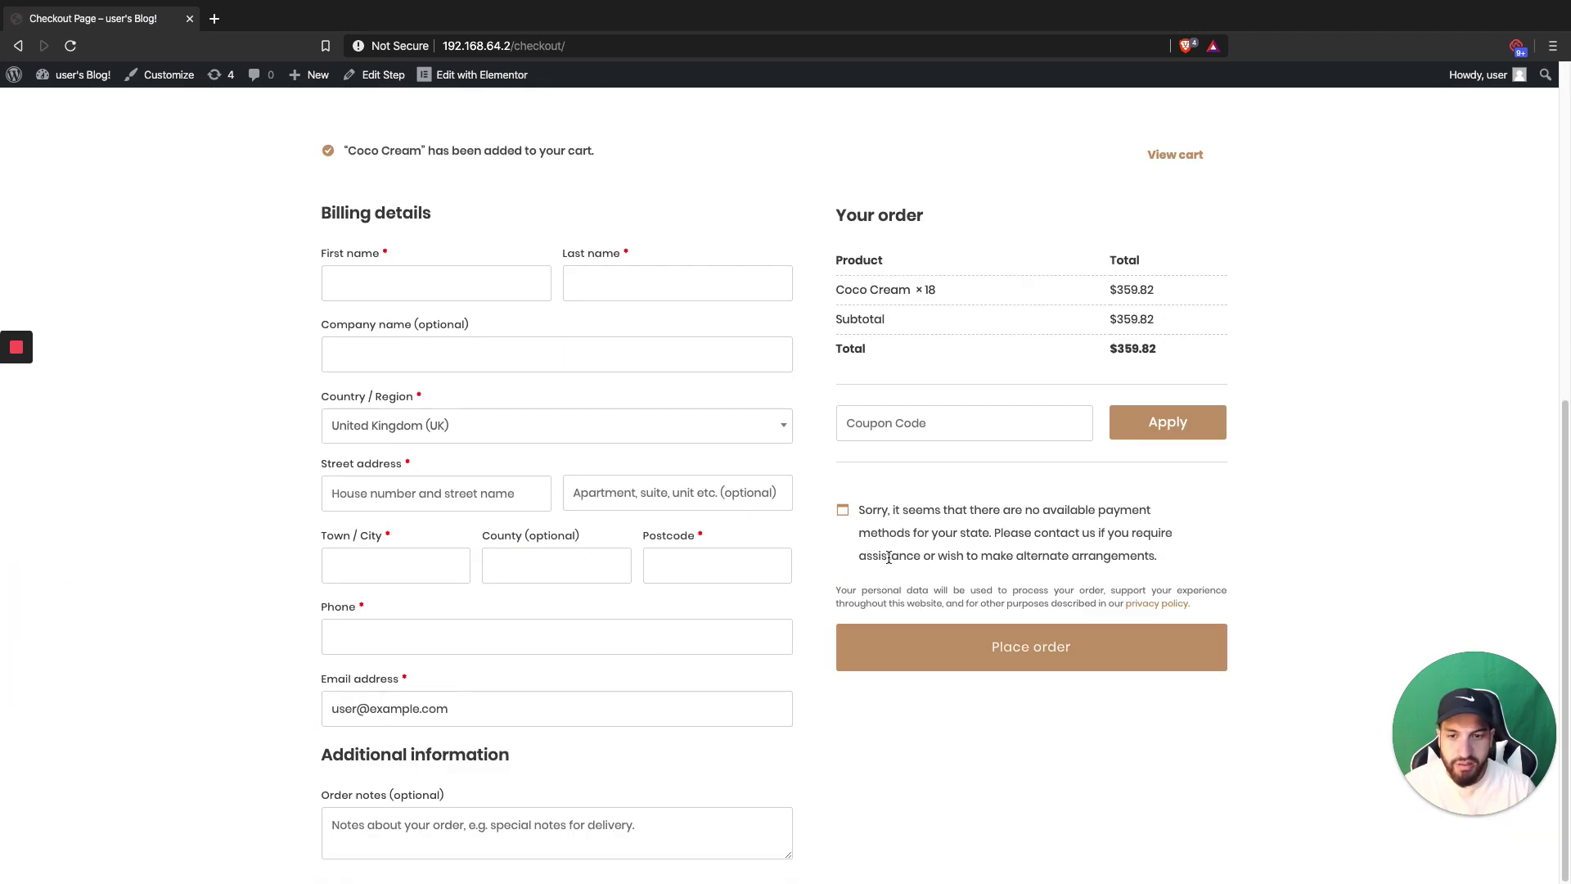
scroll(883, 559, "up", 7)
left_click(18, 45)
Step: Add Coco Cream from the Shop listing and its product page, each landing on checkout (20 units, $399.80)
scroll(900, 465, "up", 10)
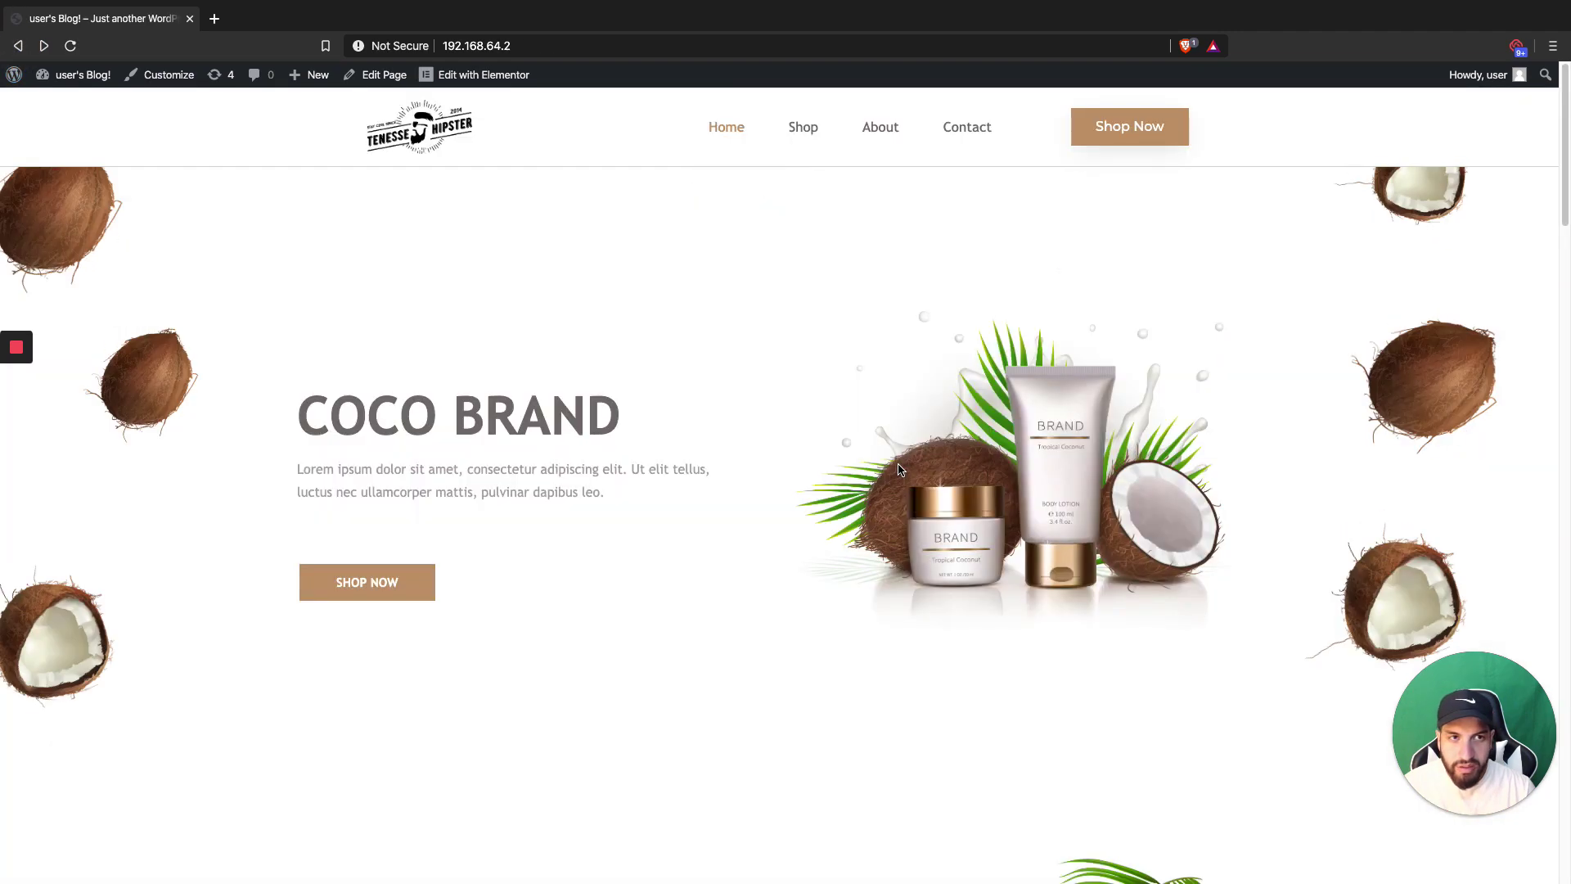
left_click(1112, 138)
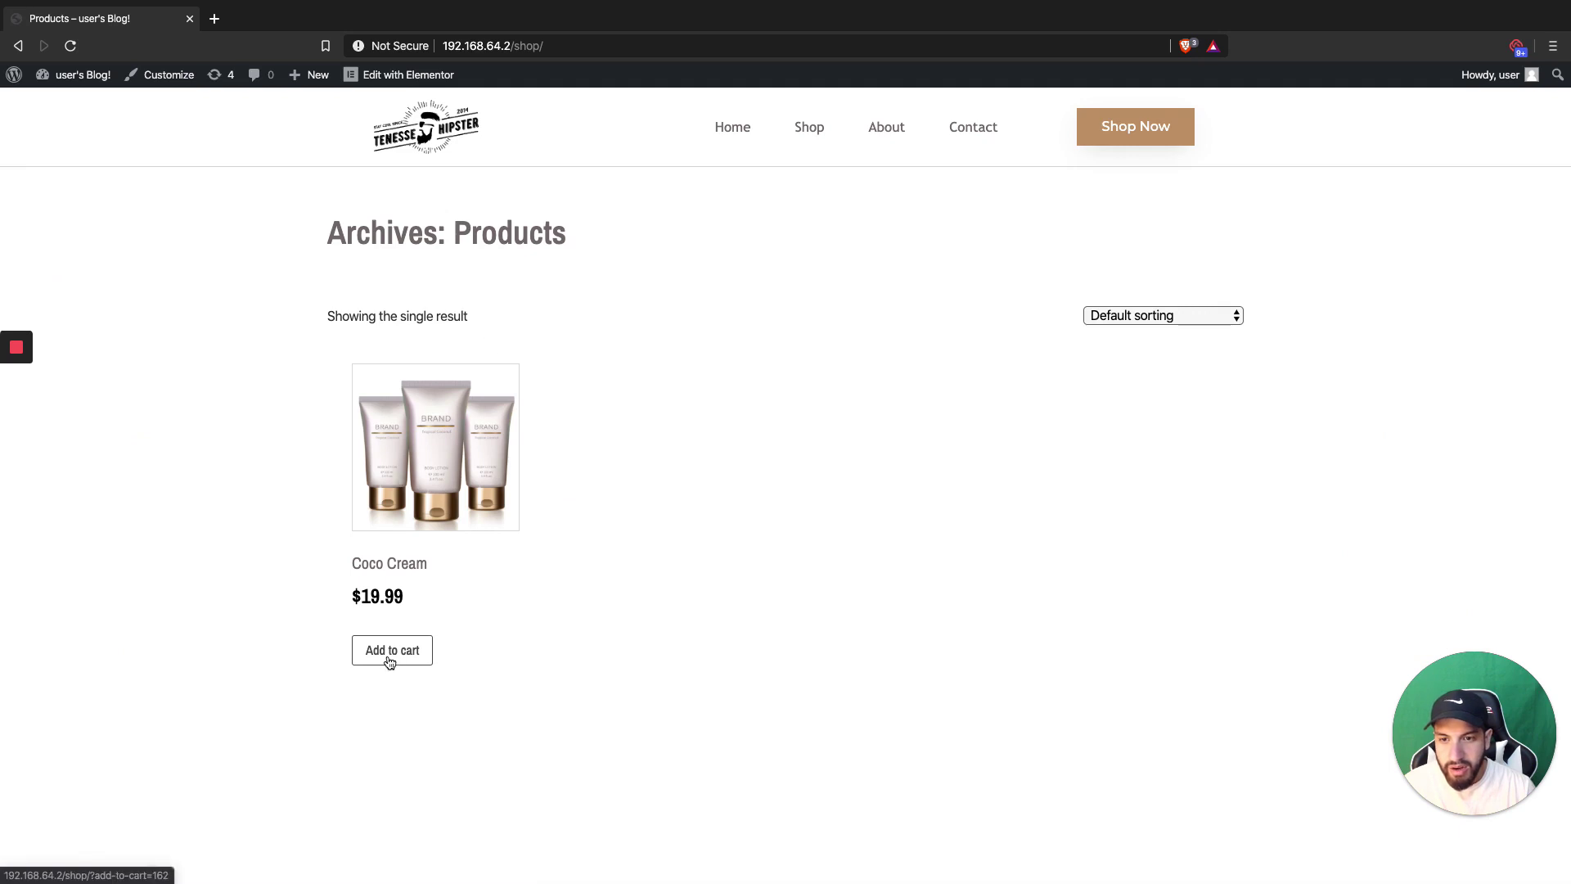
left_click(390, 657)
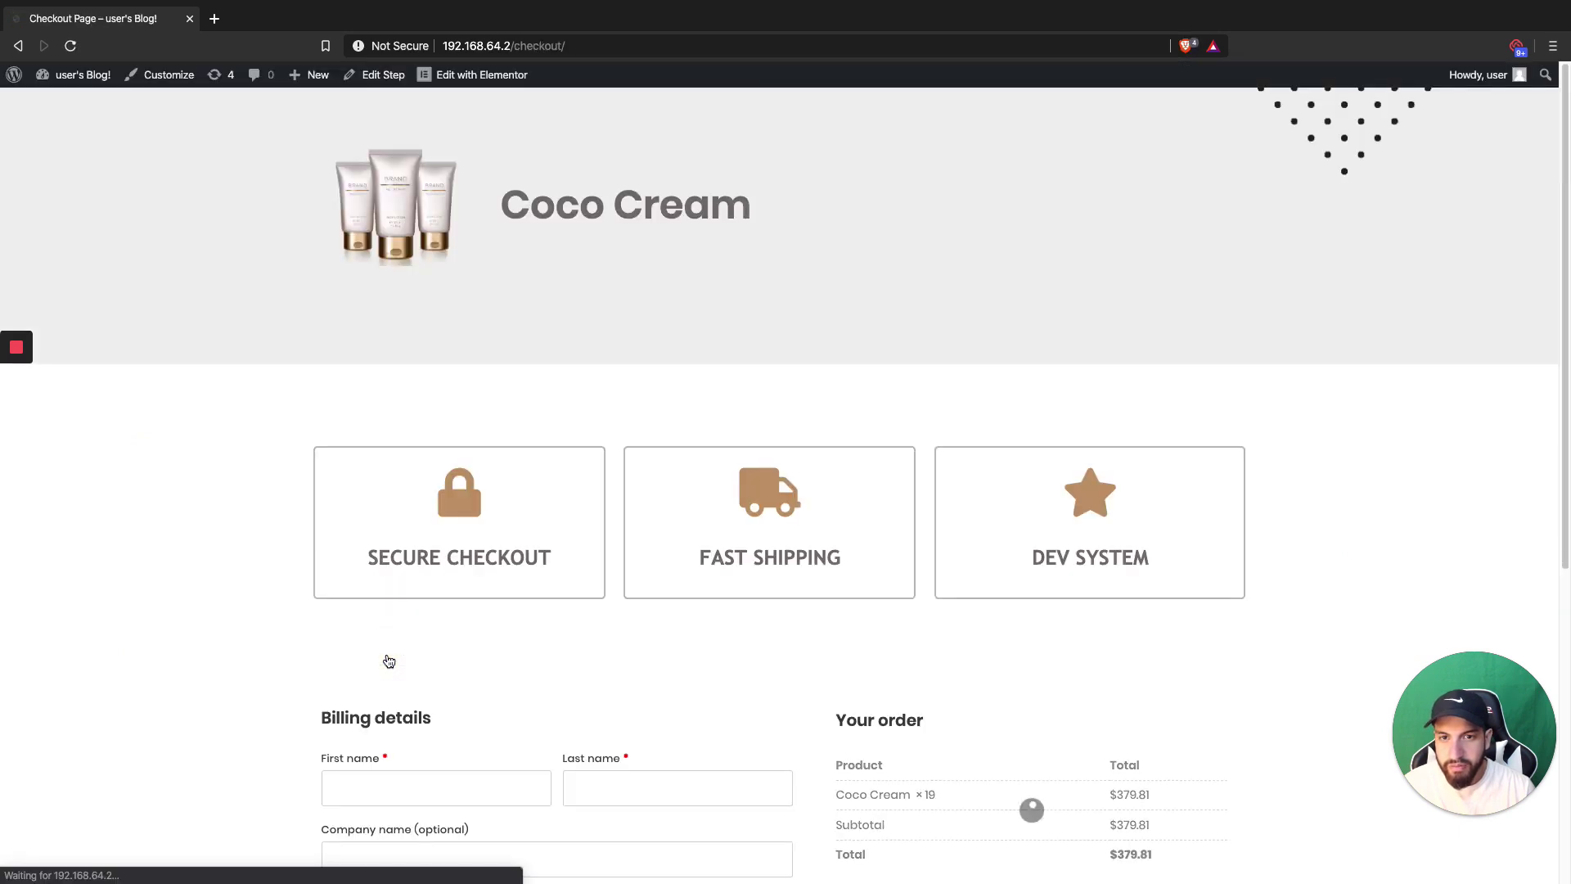
scroll(668, 563, "down", 6)
scroll(664, 562, "up", 6)
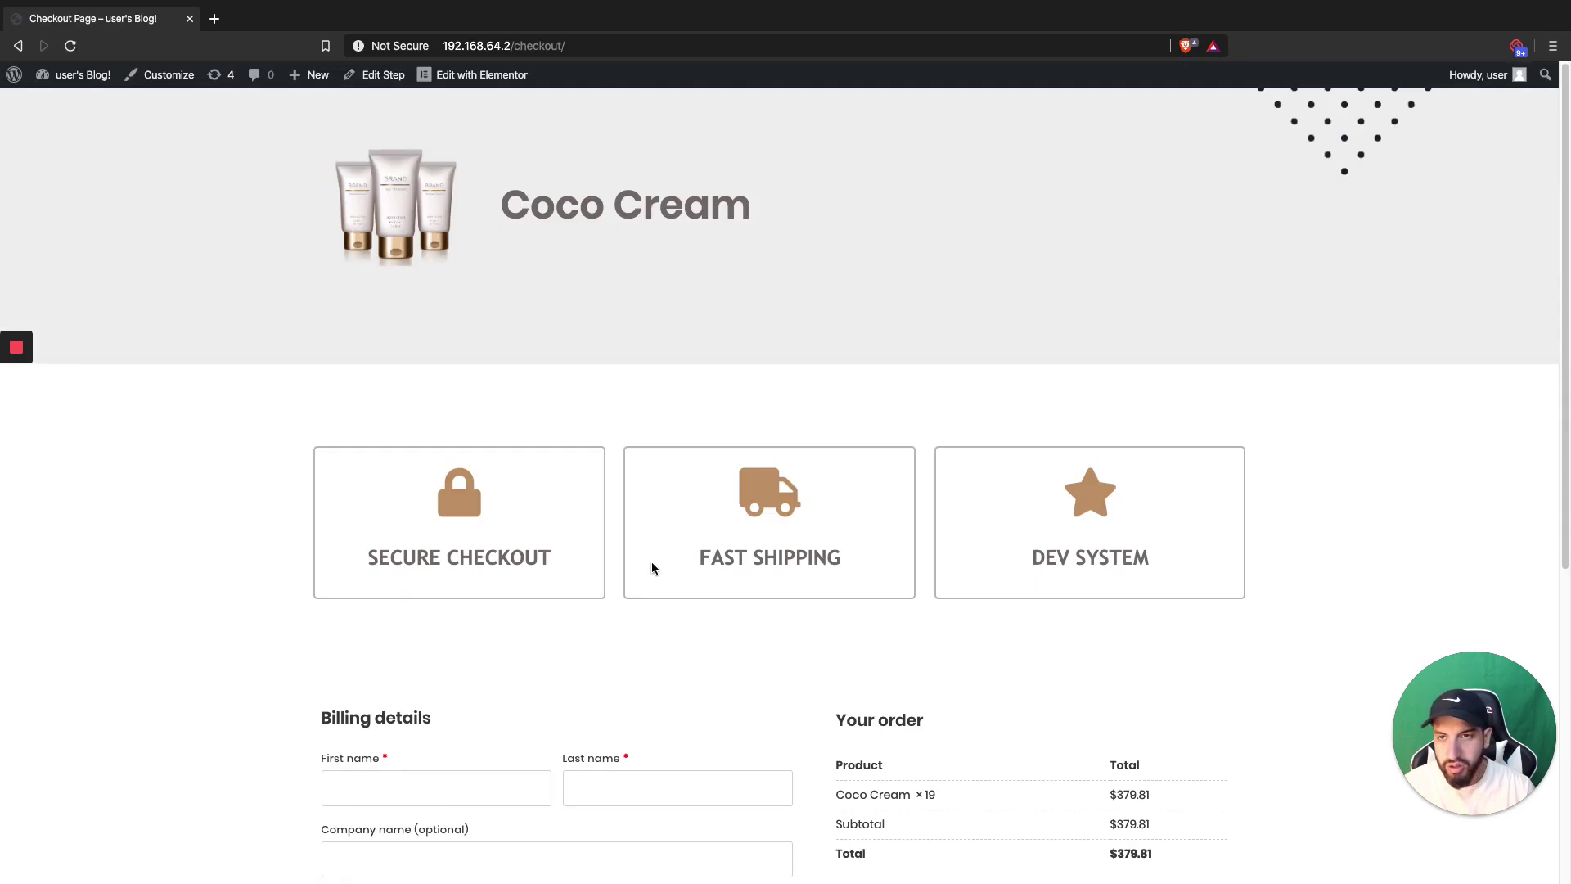
left_click(20, 51)
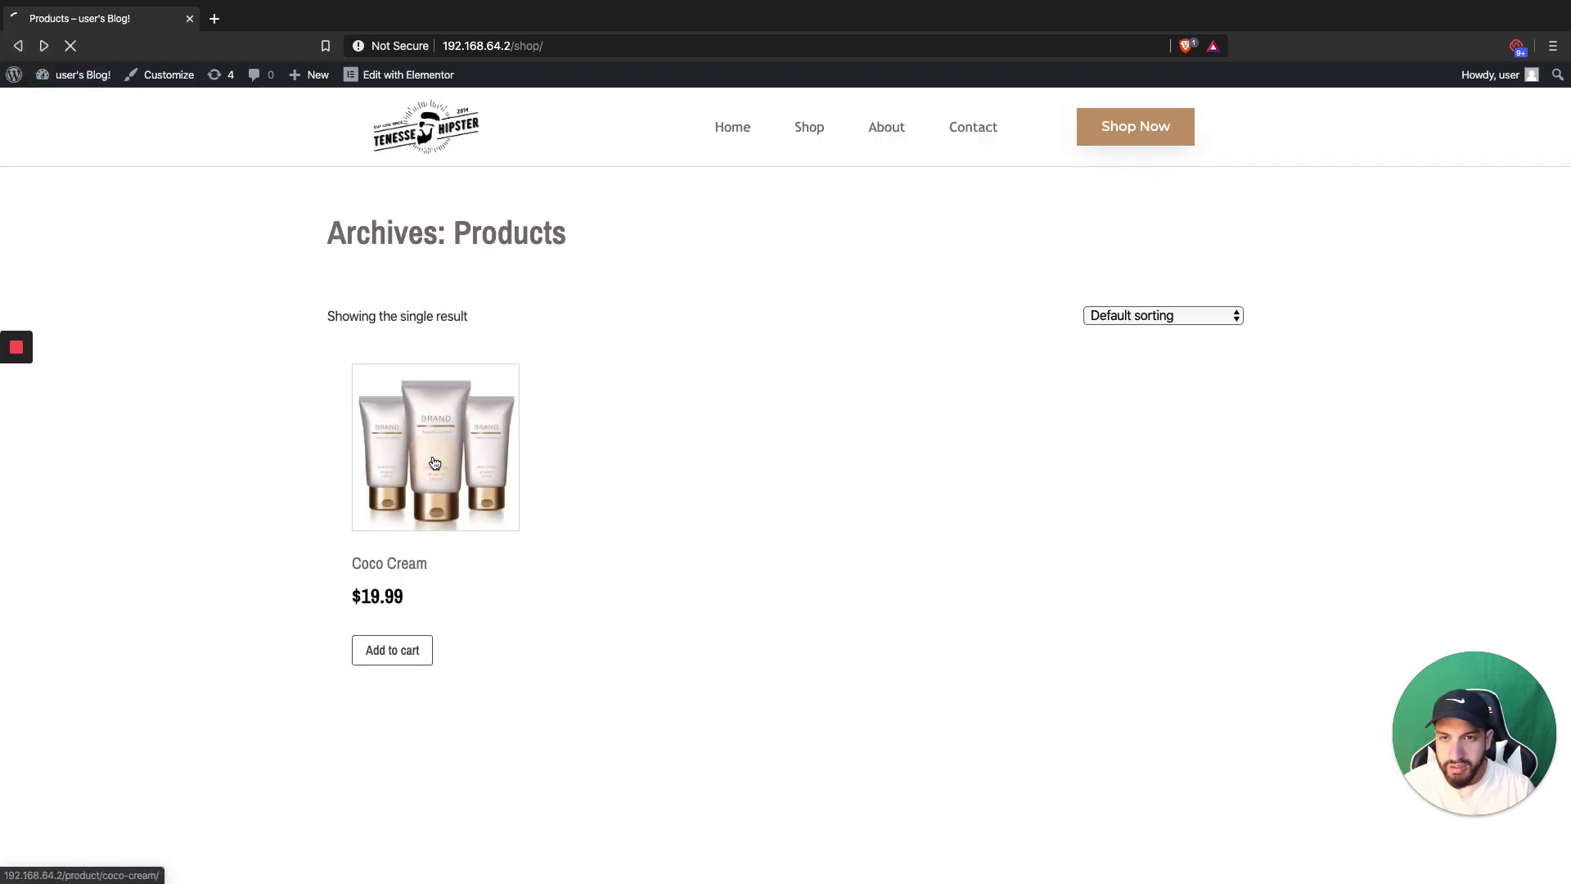
left_click(434, 463)
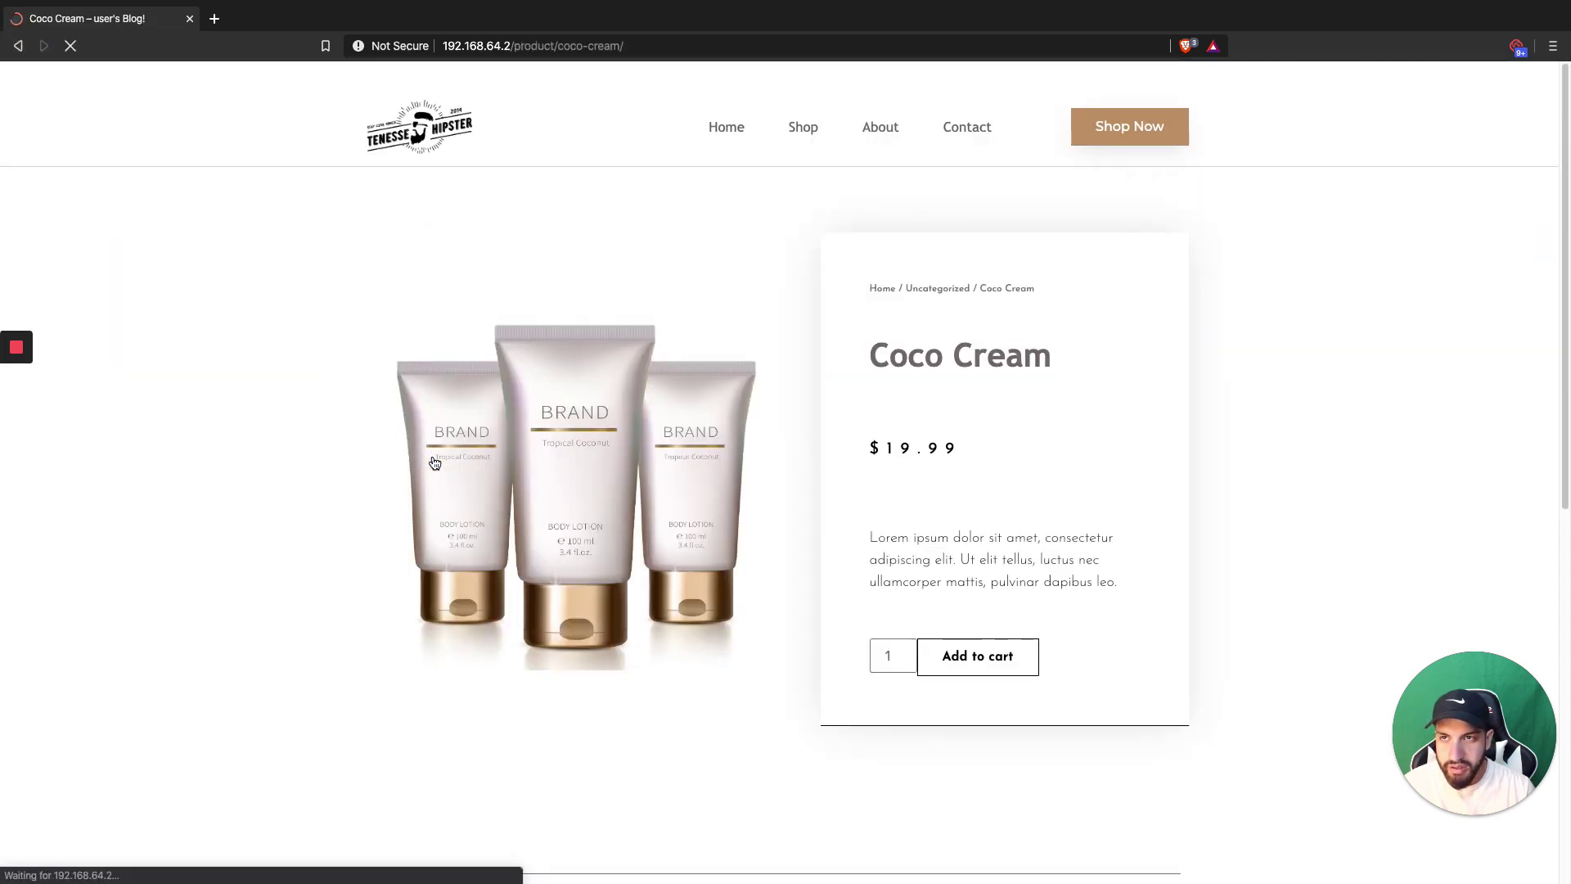
left_click(973, 659)
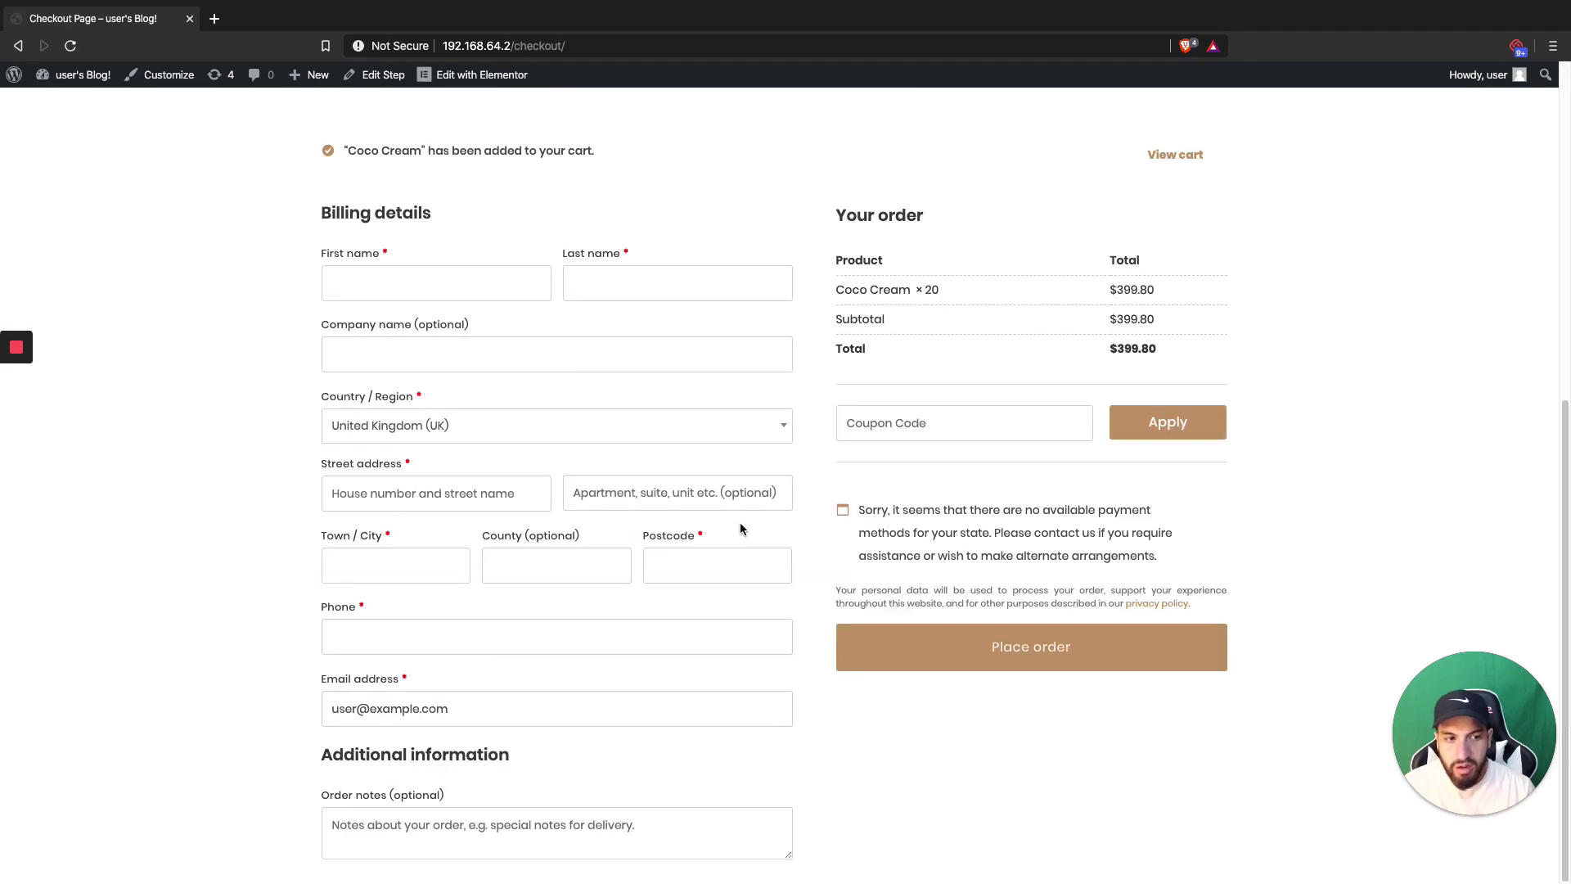
scroll(716, 525, "up", 5)
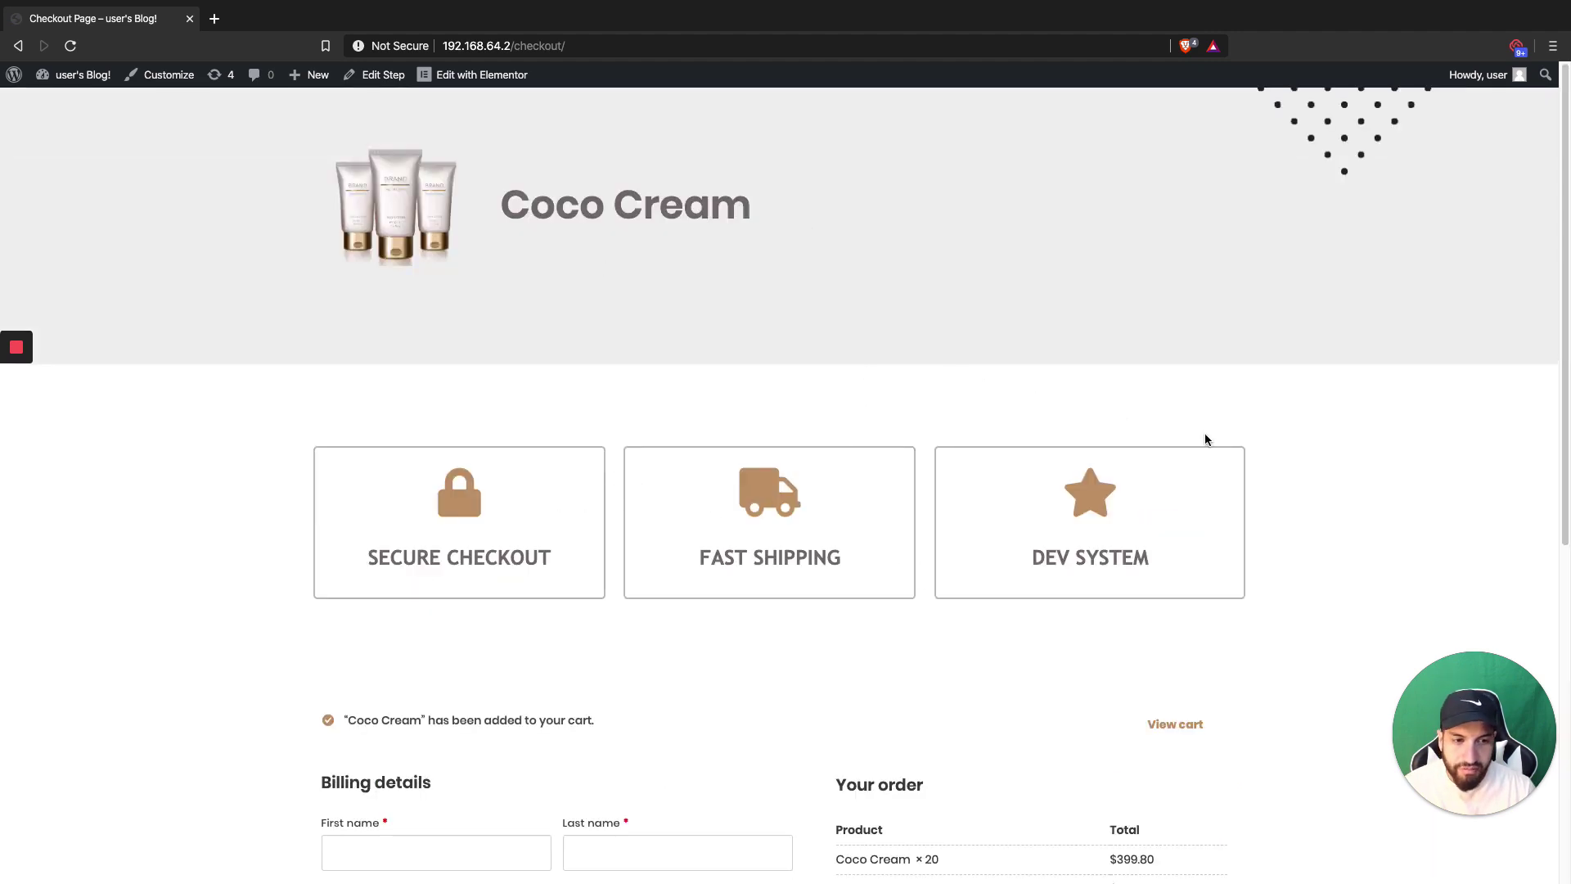
scroll(1289, 603, "down", 3)
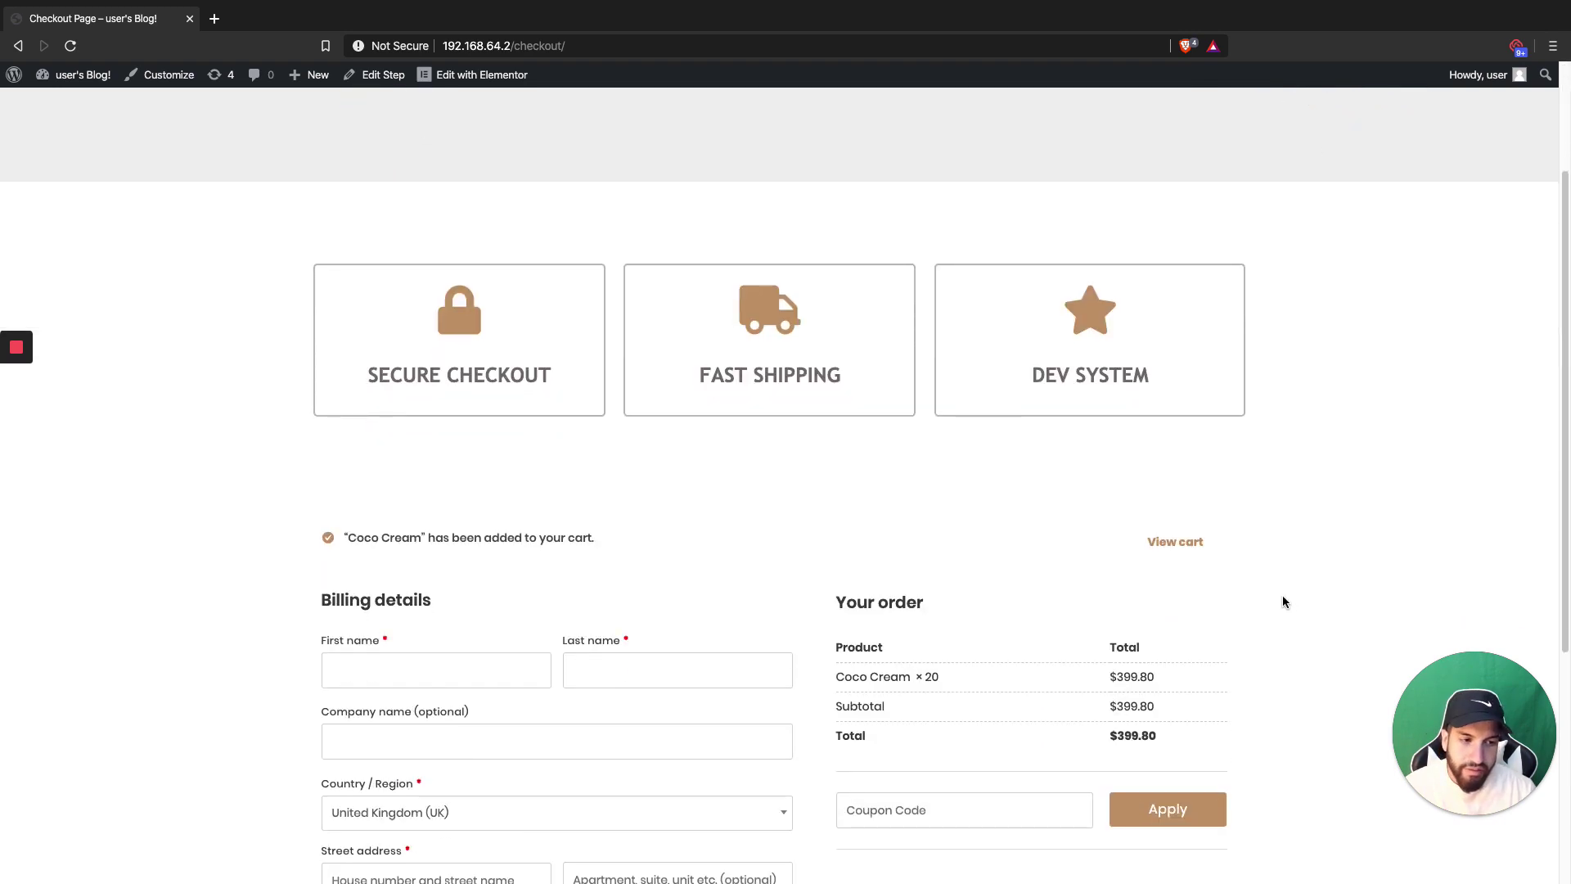
scroll(1282, 600, "down", 5)
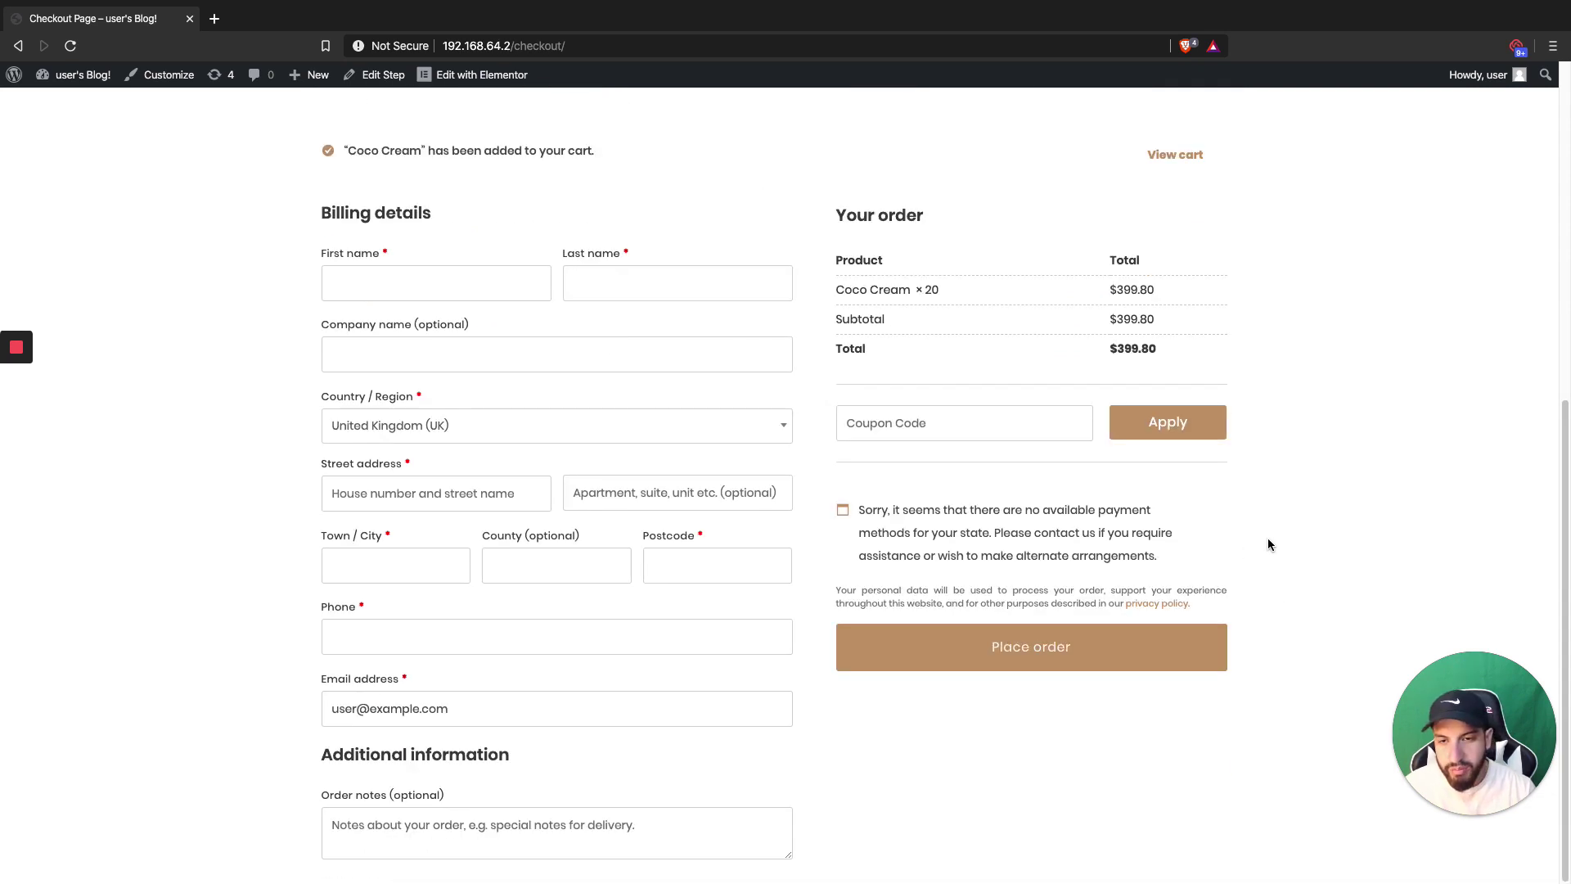
scroll(1282, 548, "up", 7)
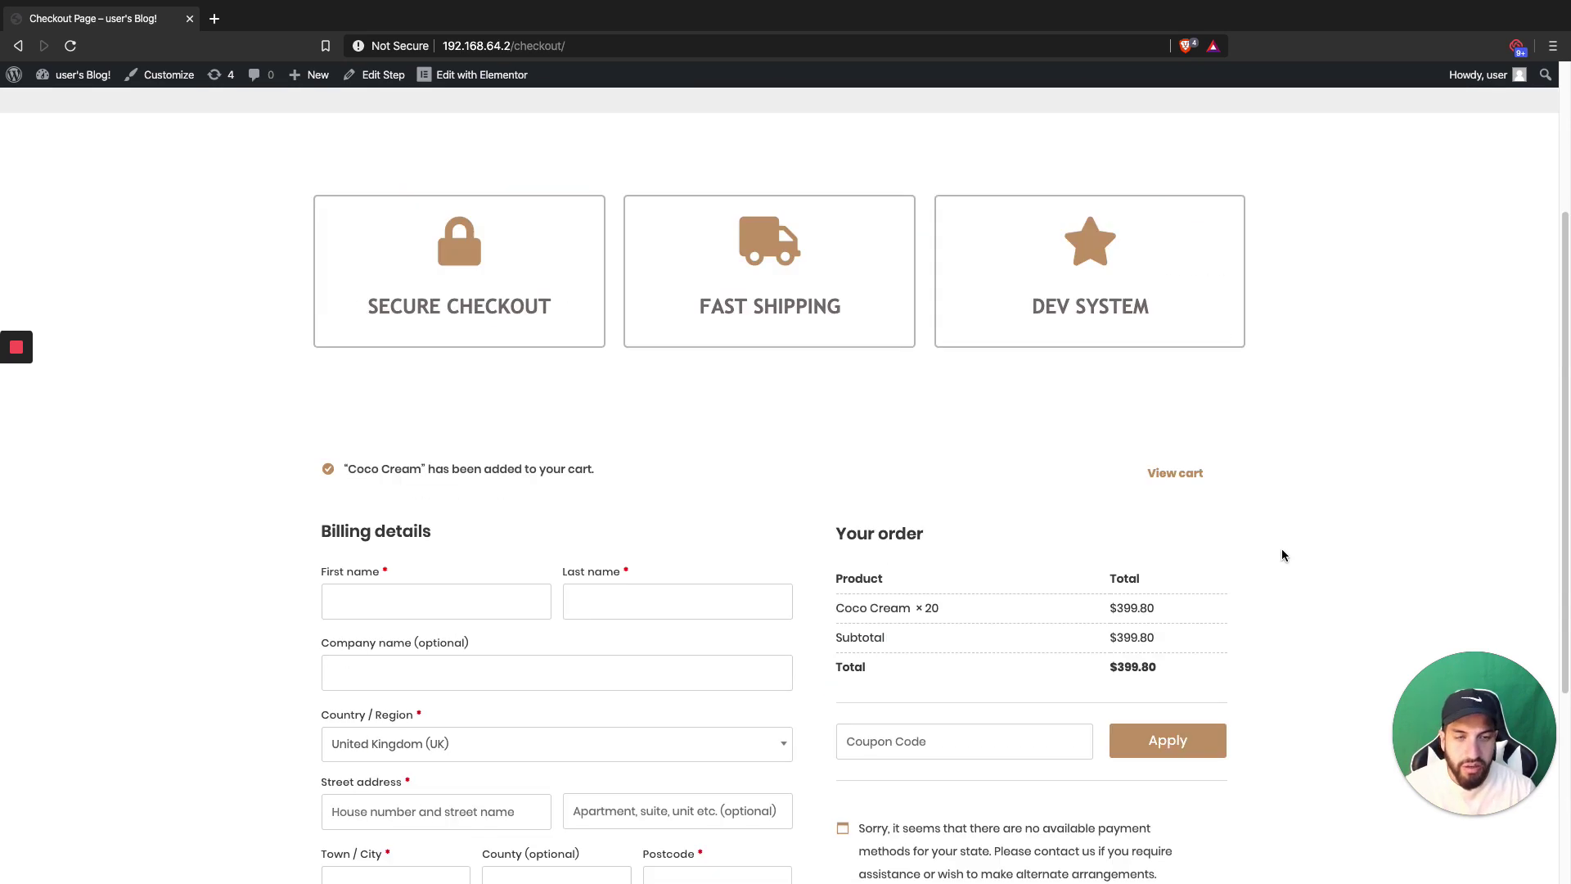
scroll(753, 405, "down", 7)
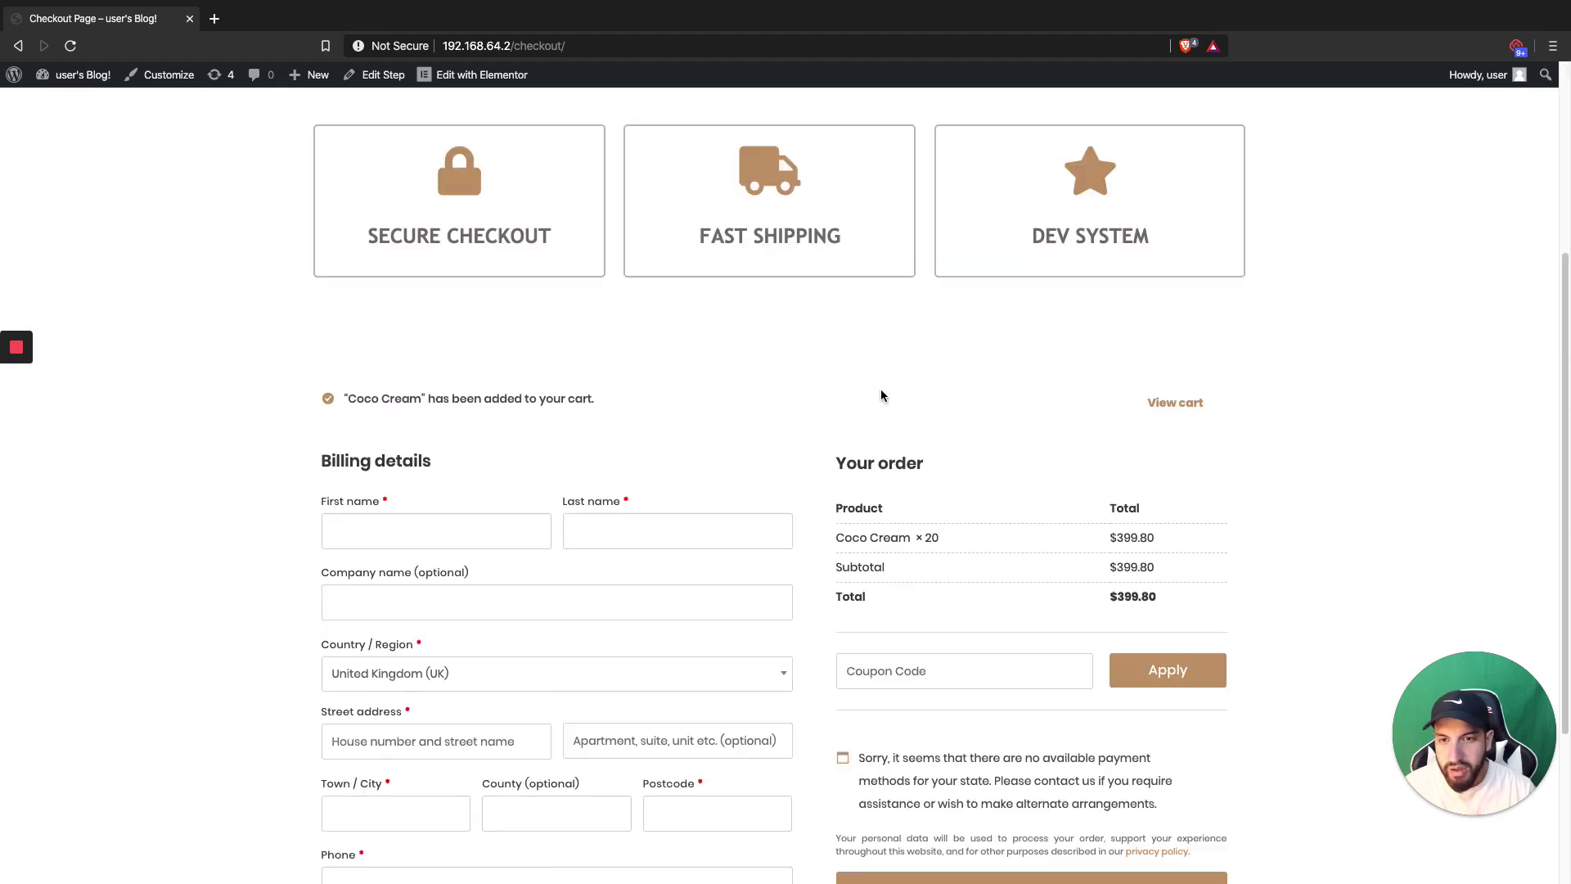
scroll(641, 354, "up", 7)
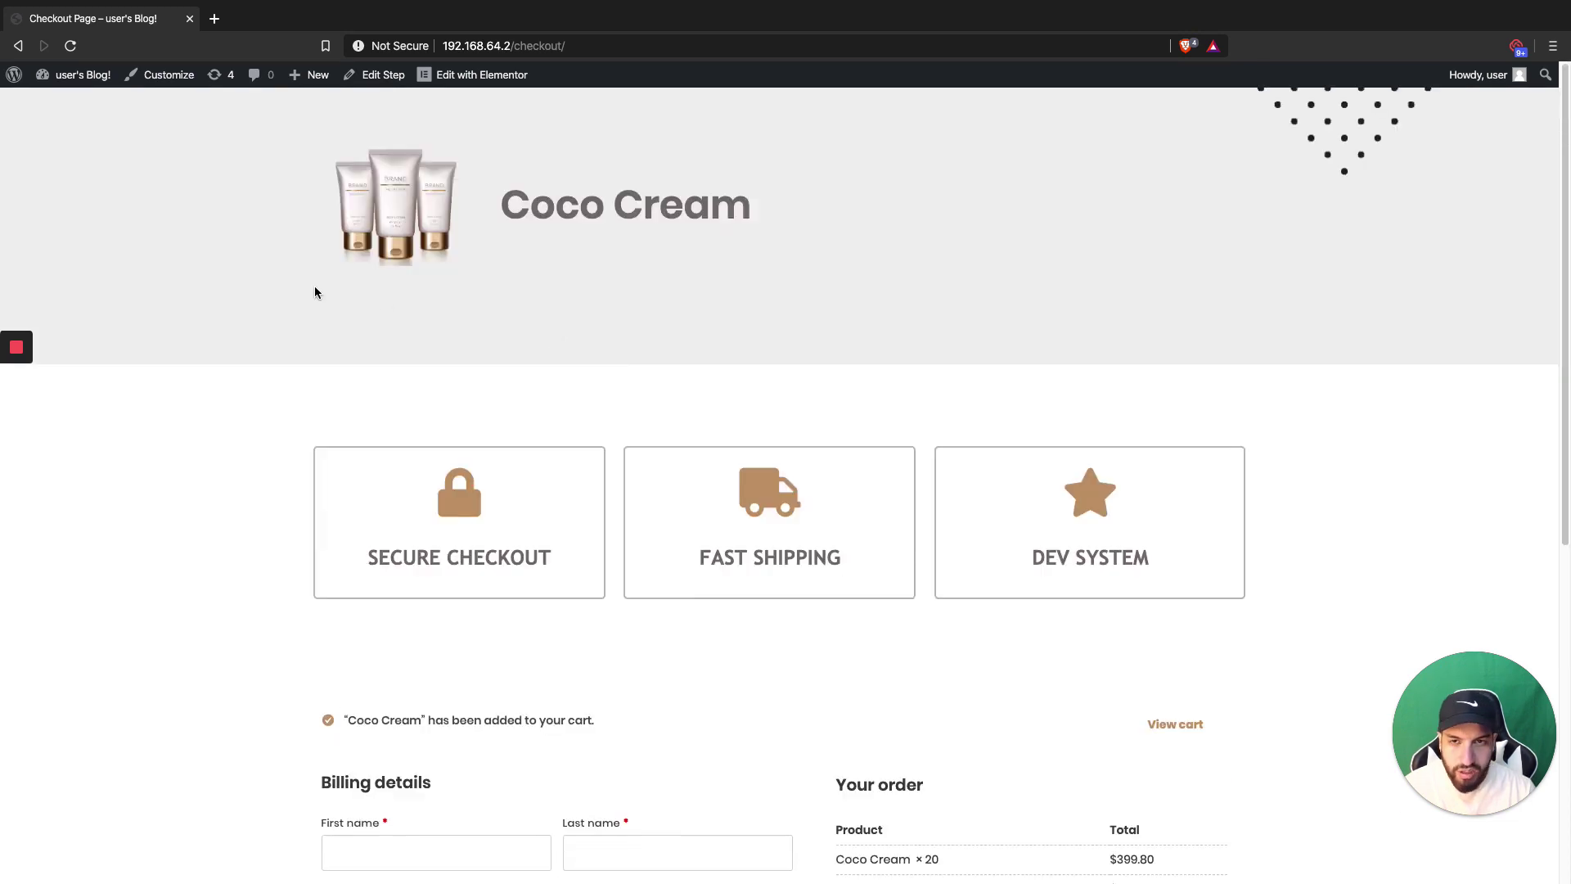
scroll(1021, 407, "down", 7)
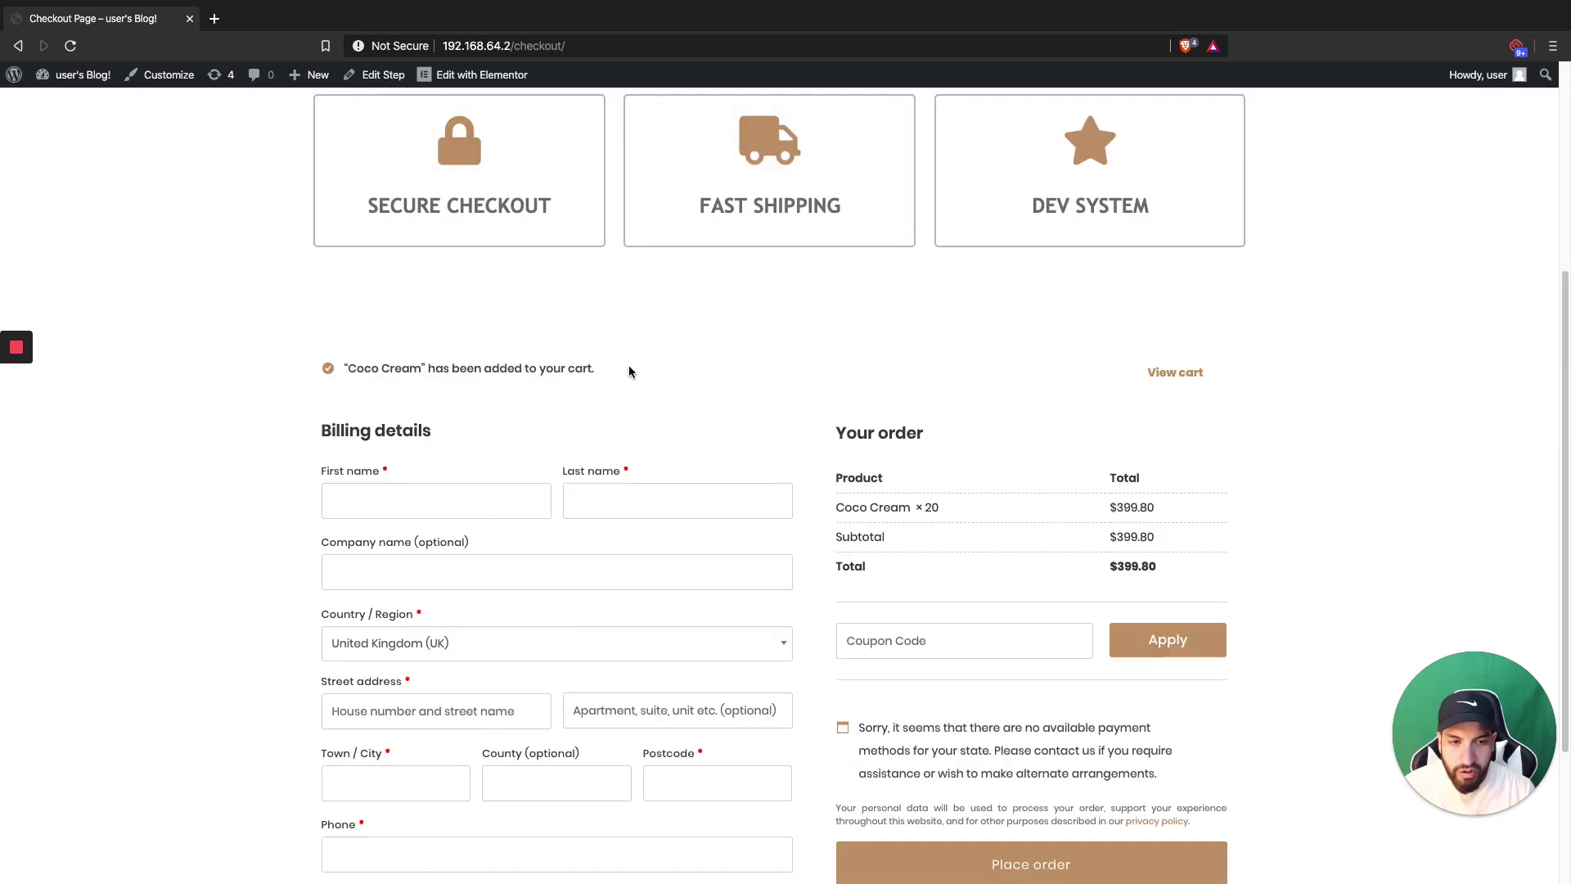
scroll(953, 416, "up", 6)
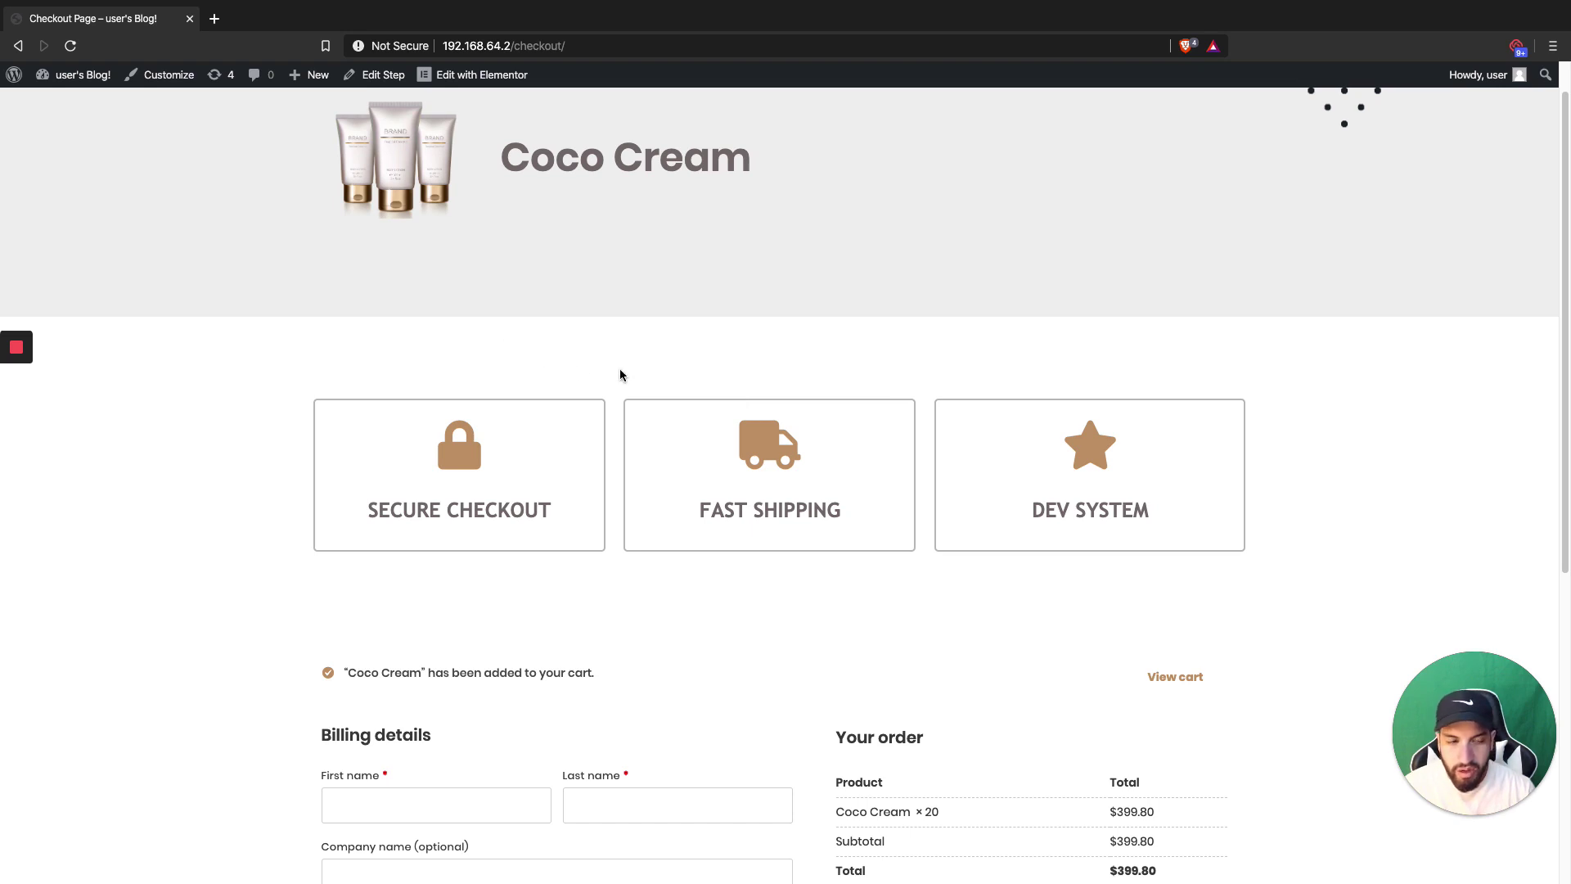
scroll(911, 428, "down", 6)
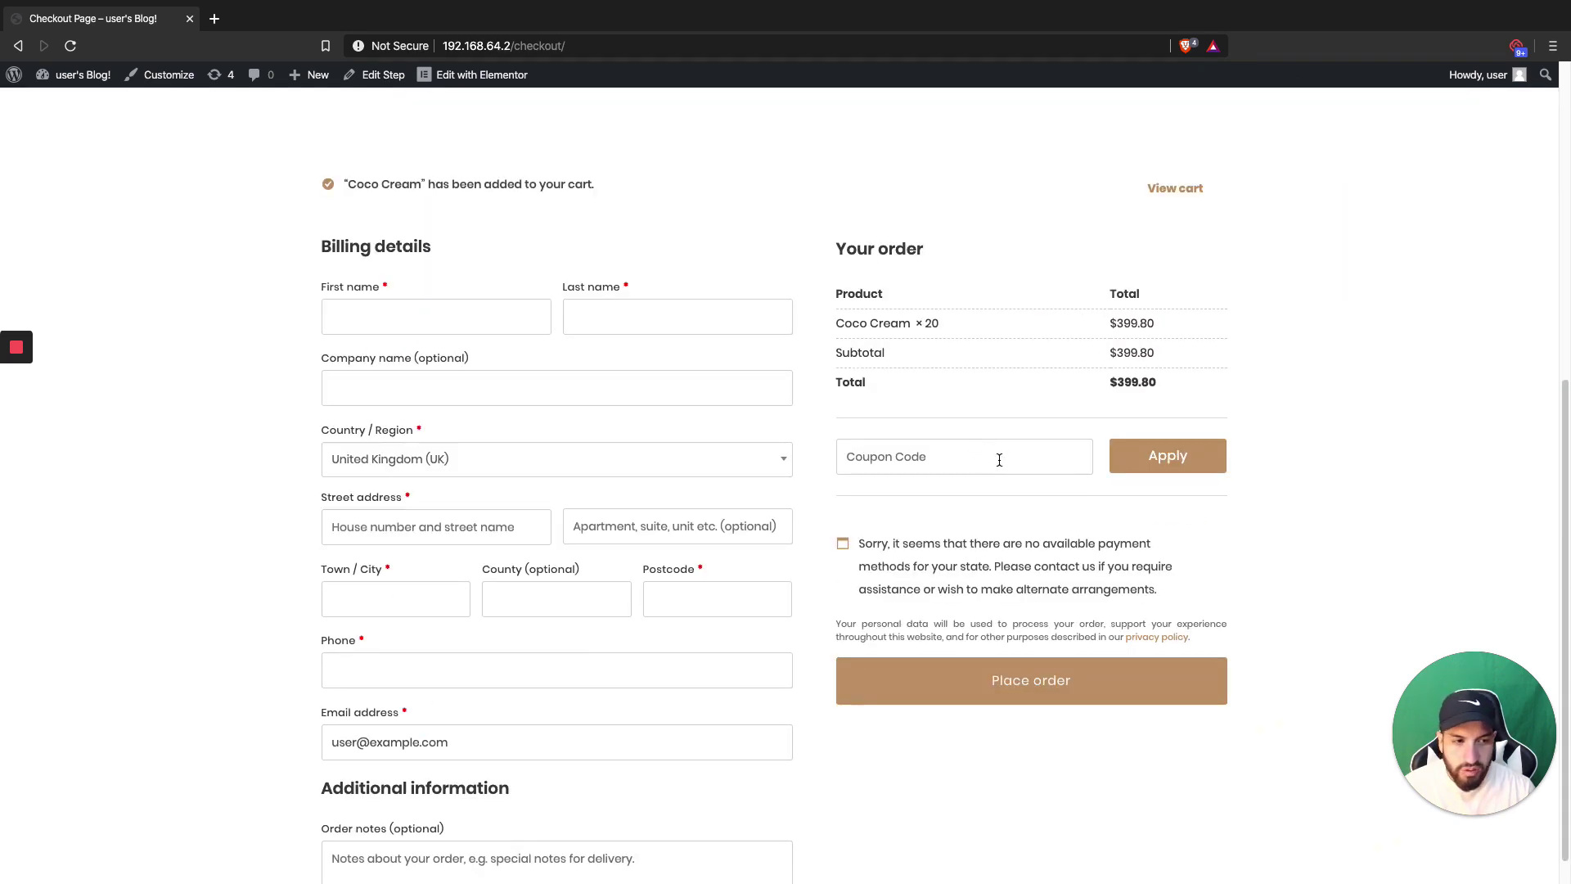
scroll(992, 459, "up", 7)
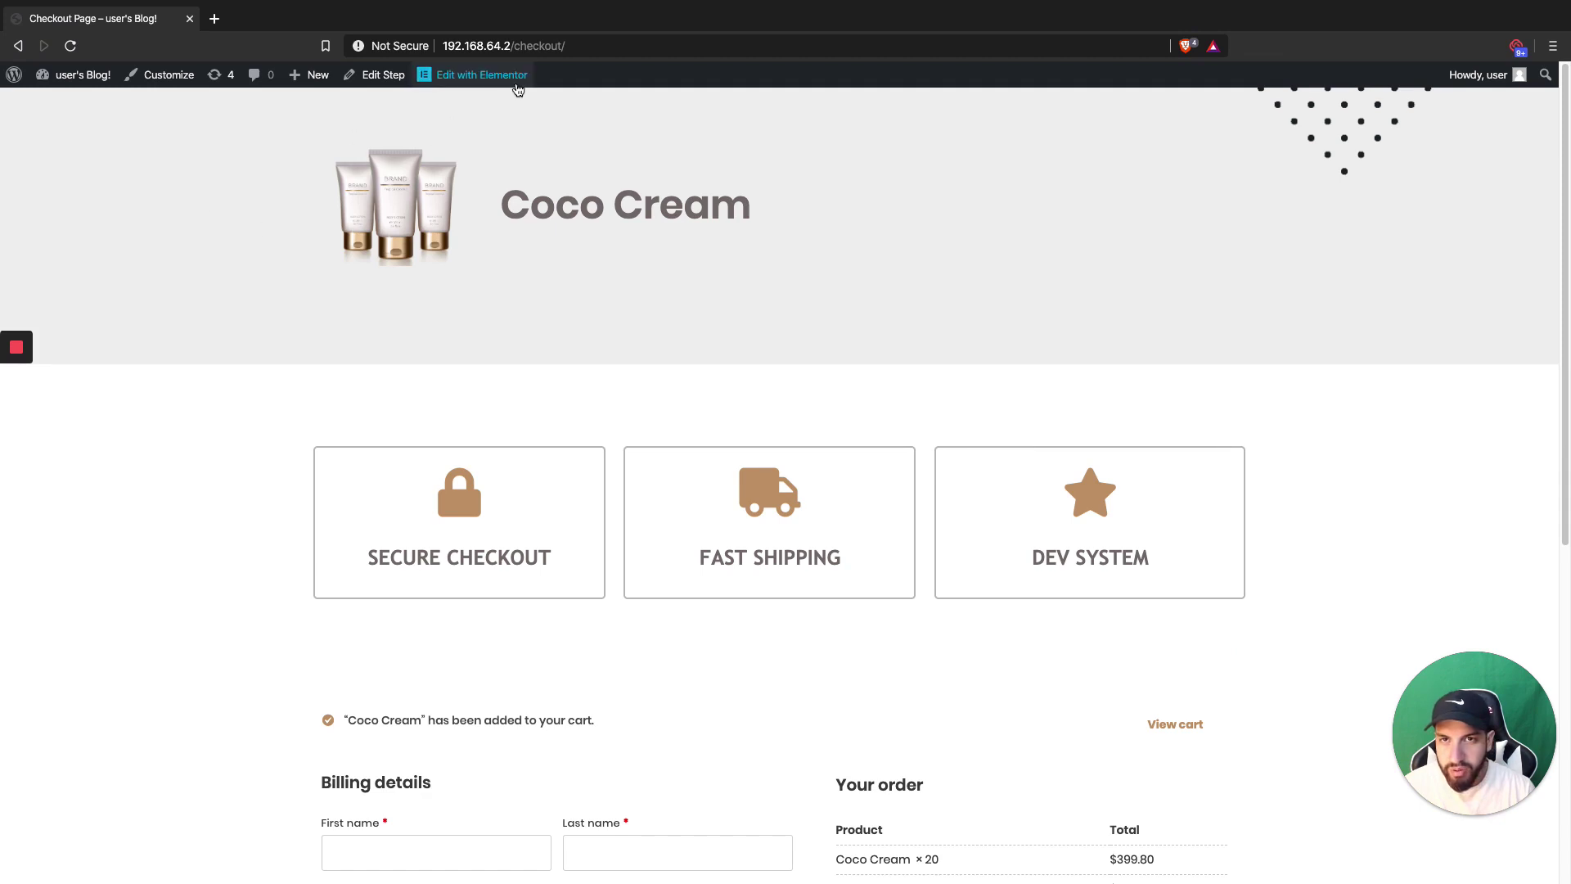
scroll(724, 369, "down", 2)
scroll(724, 369, "down", 5)
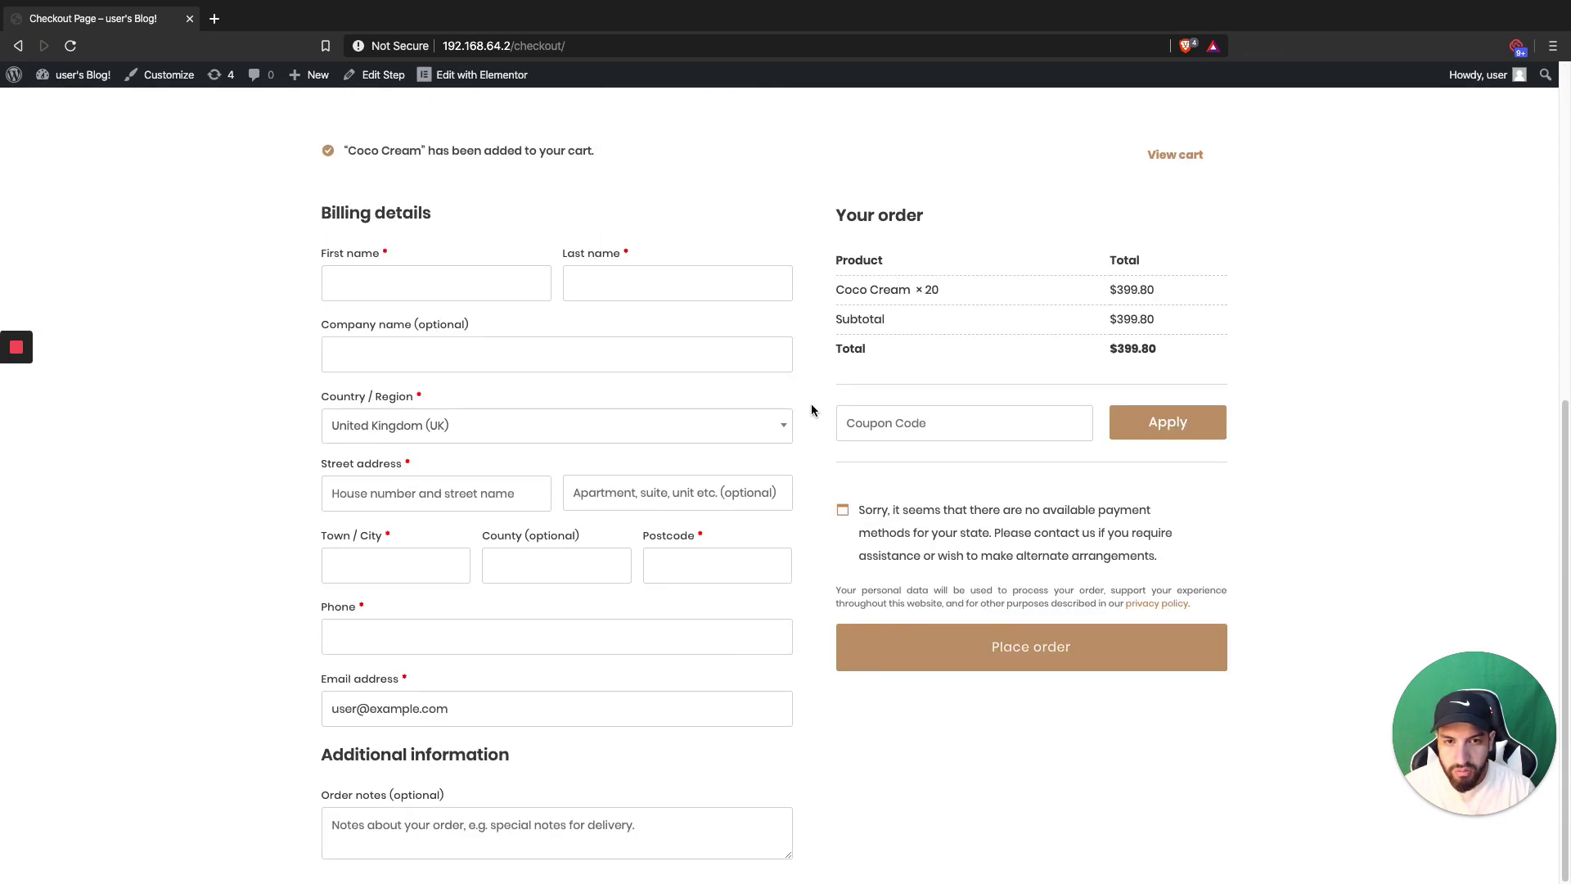
scroll(949, 458, "up", 2)
scroll(1033, 483, "down", 2)
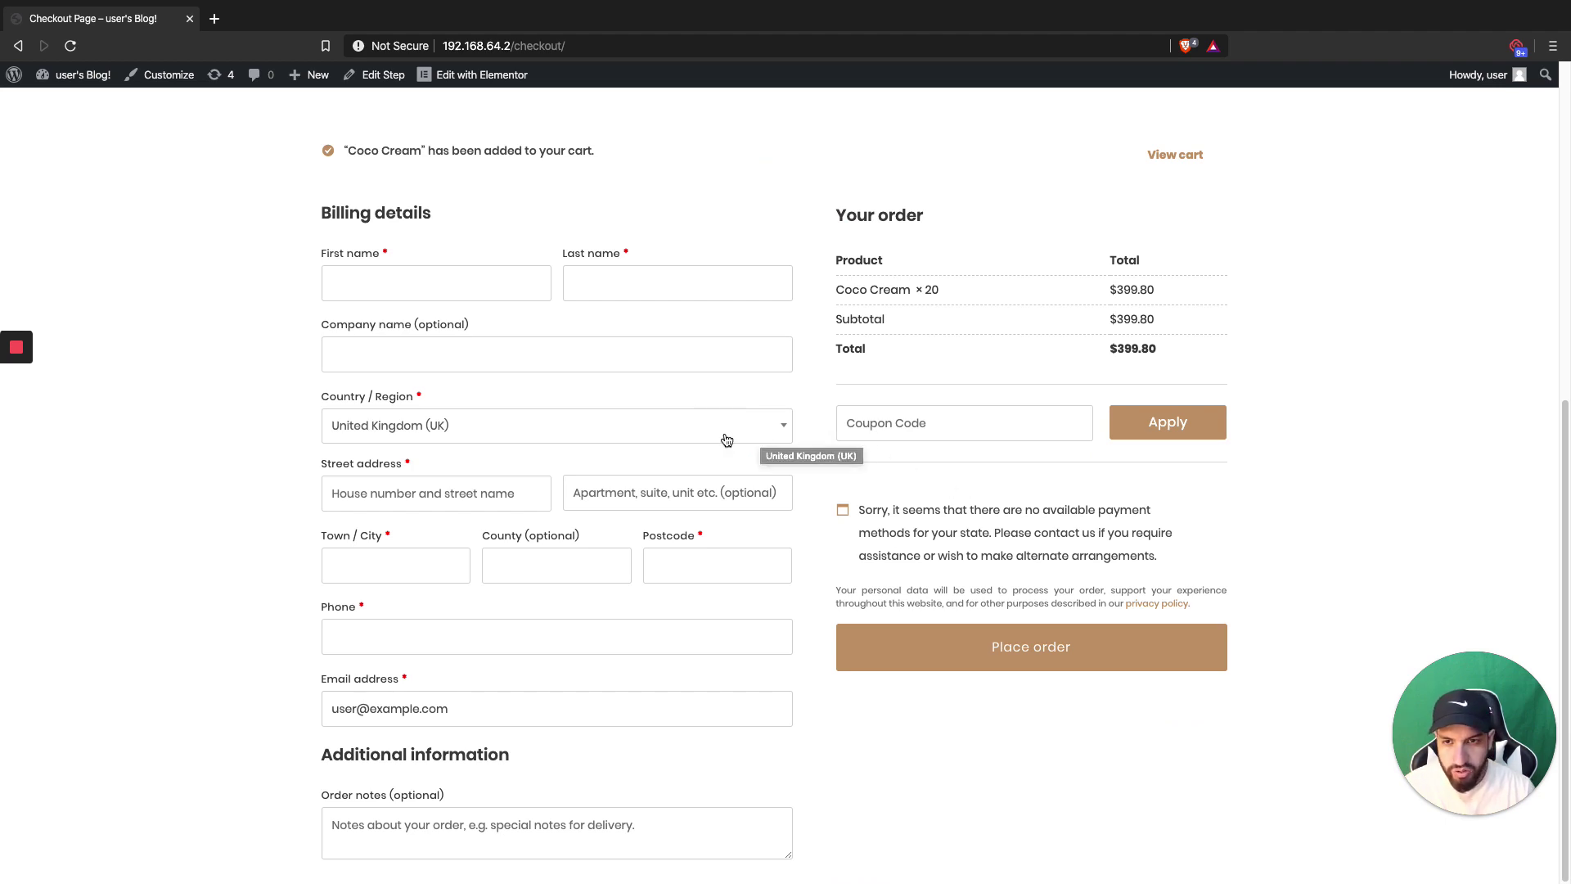
scroll(898, 481, "up", 3)
scroll(899, 481, "up", 3)
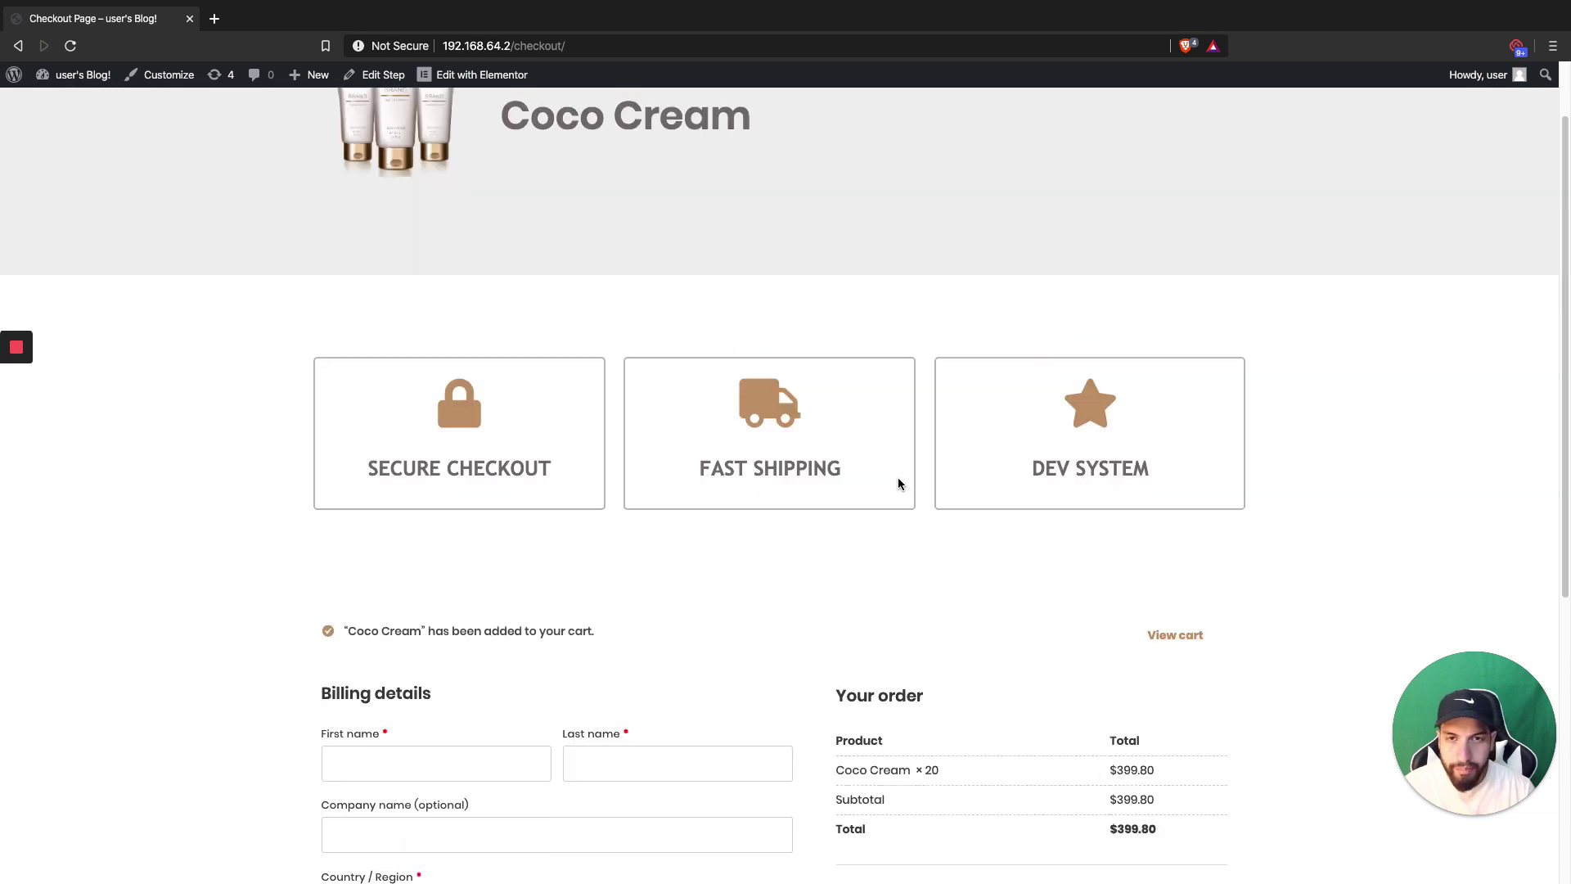
scroll(977, 496, "down", 5)
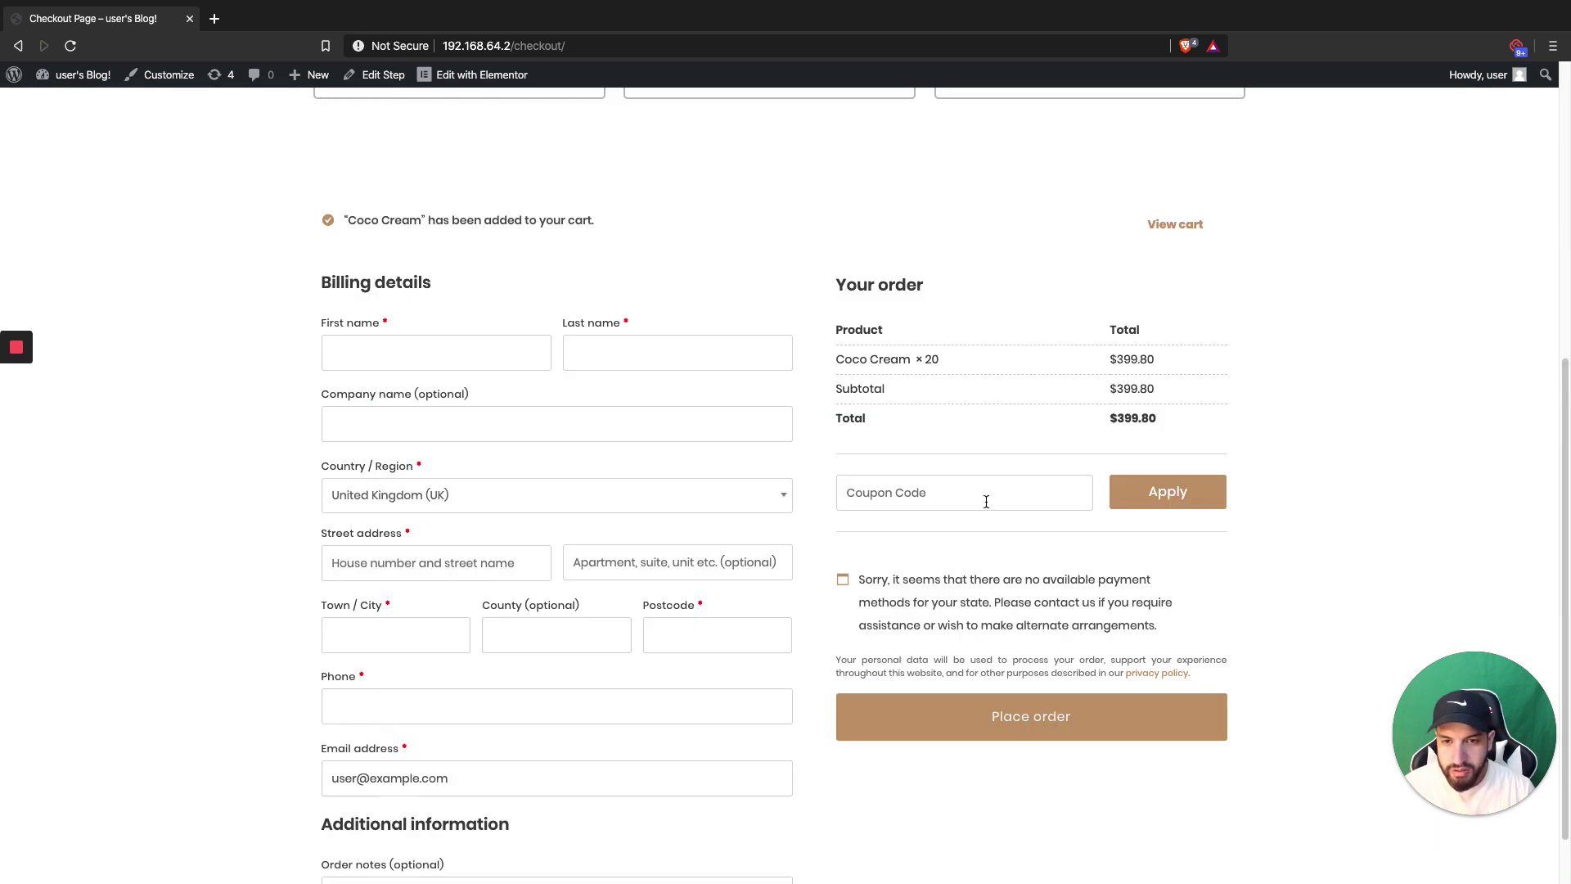
scroll(941, 487, "up", 5)
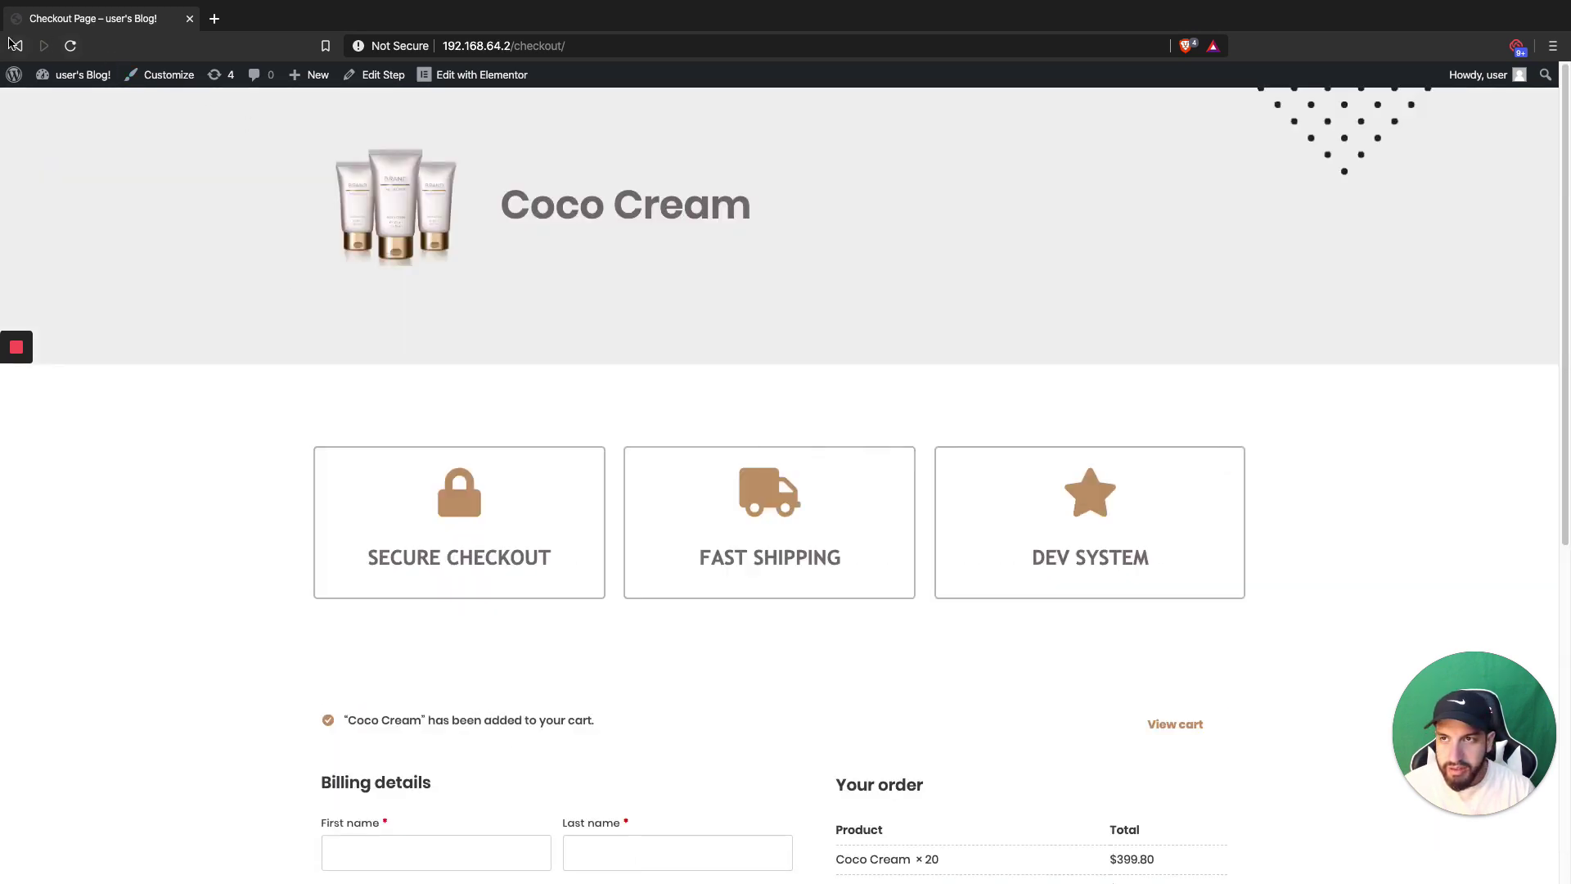
Step: Remove 'checkout/' from the address to load the homepage, then scroll through its offer, FAQ and features
left_click_drag(514, 46, 701, 47)
key("BackSpace")
key("Return")
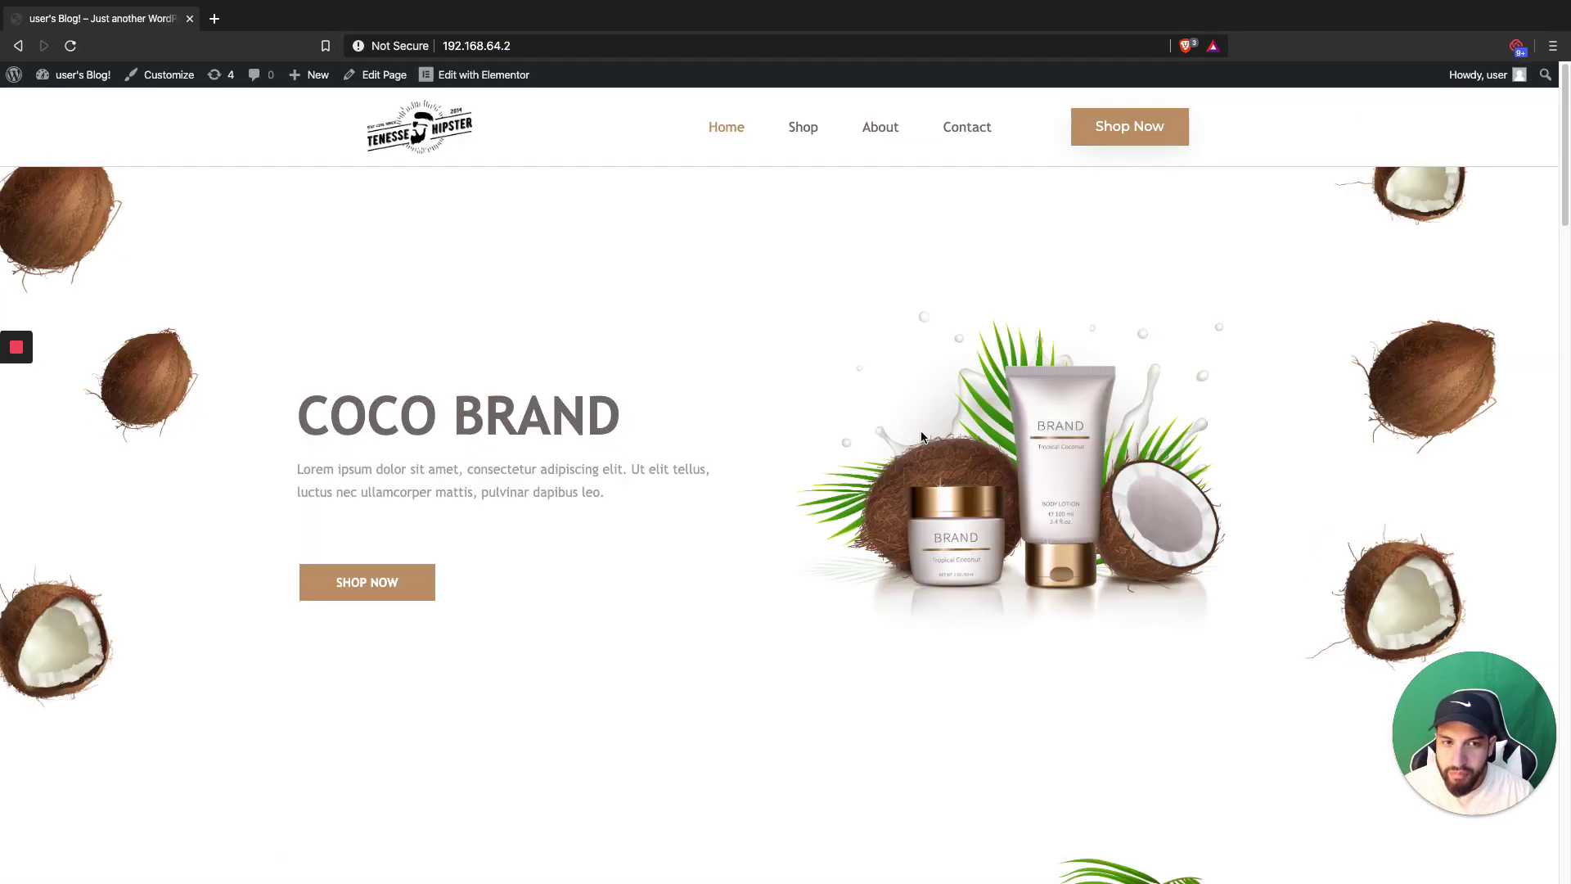
scroll(1074, 472, "down", 15)
scroll(1023, 491, "down", 13)
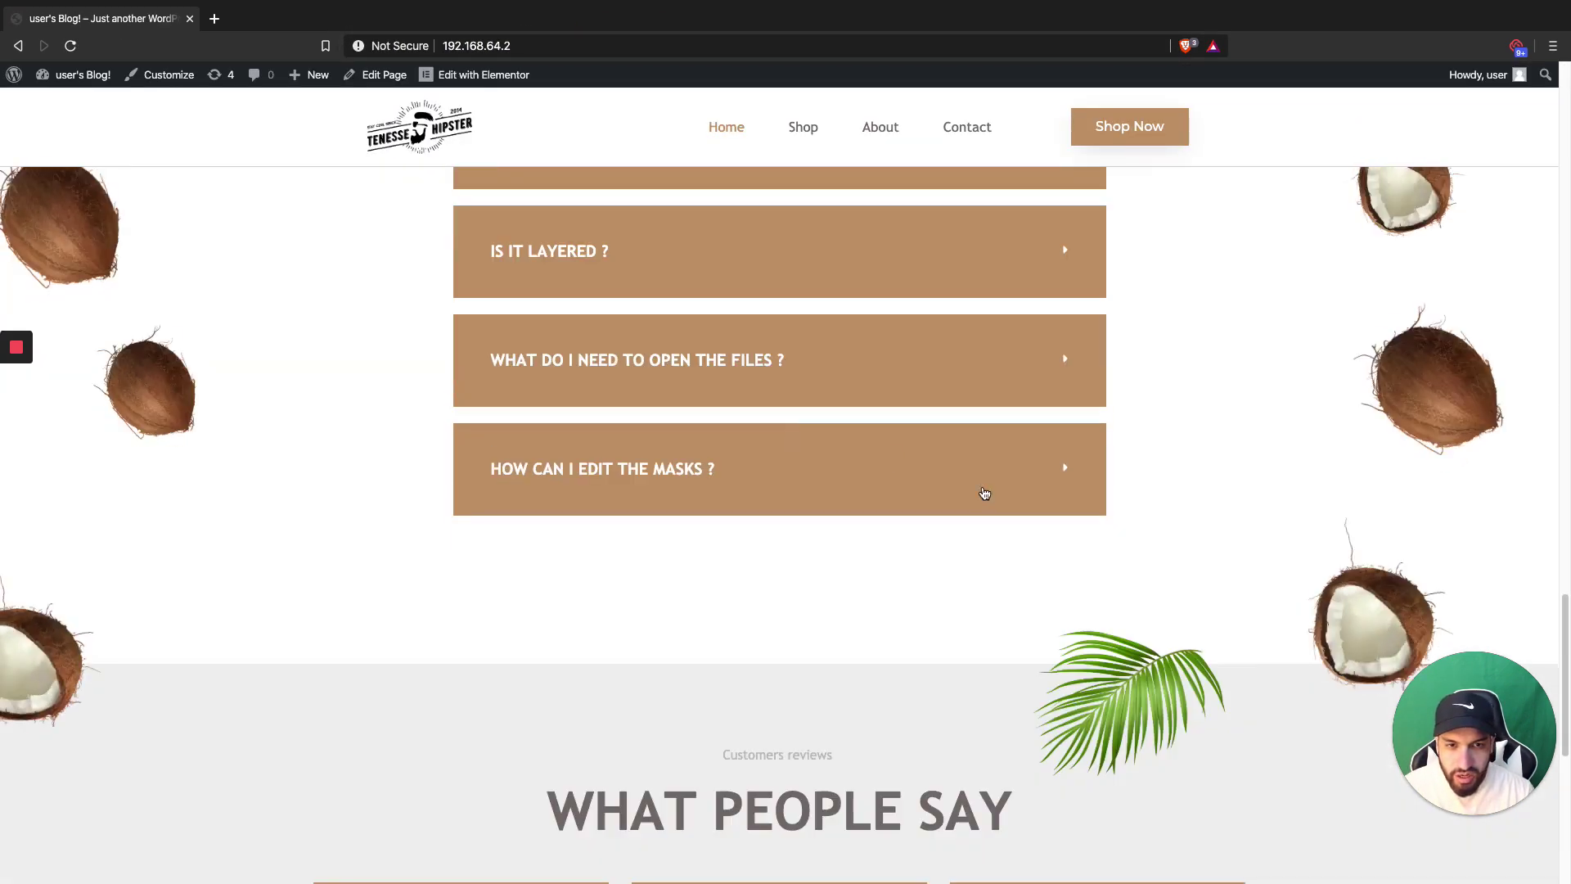
scroll(744, 515, "up", 15)
scroll(740, 496, "up", 15)
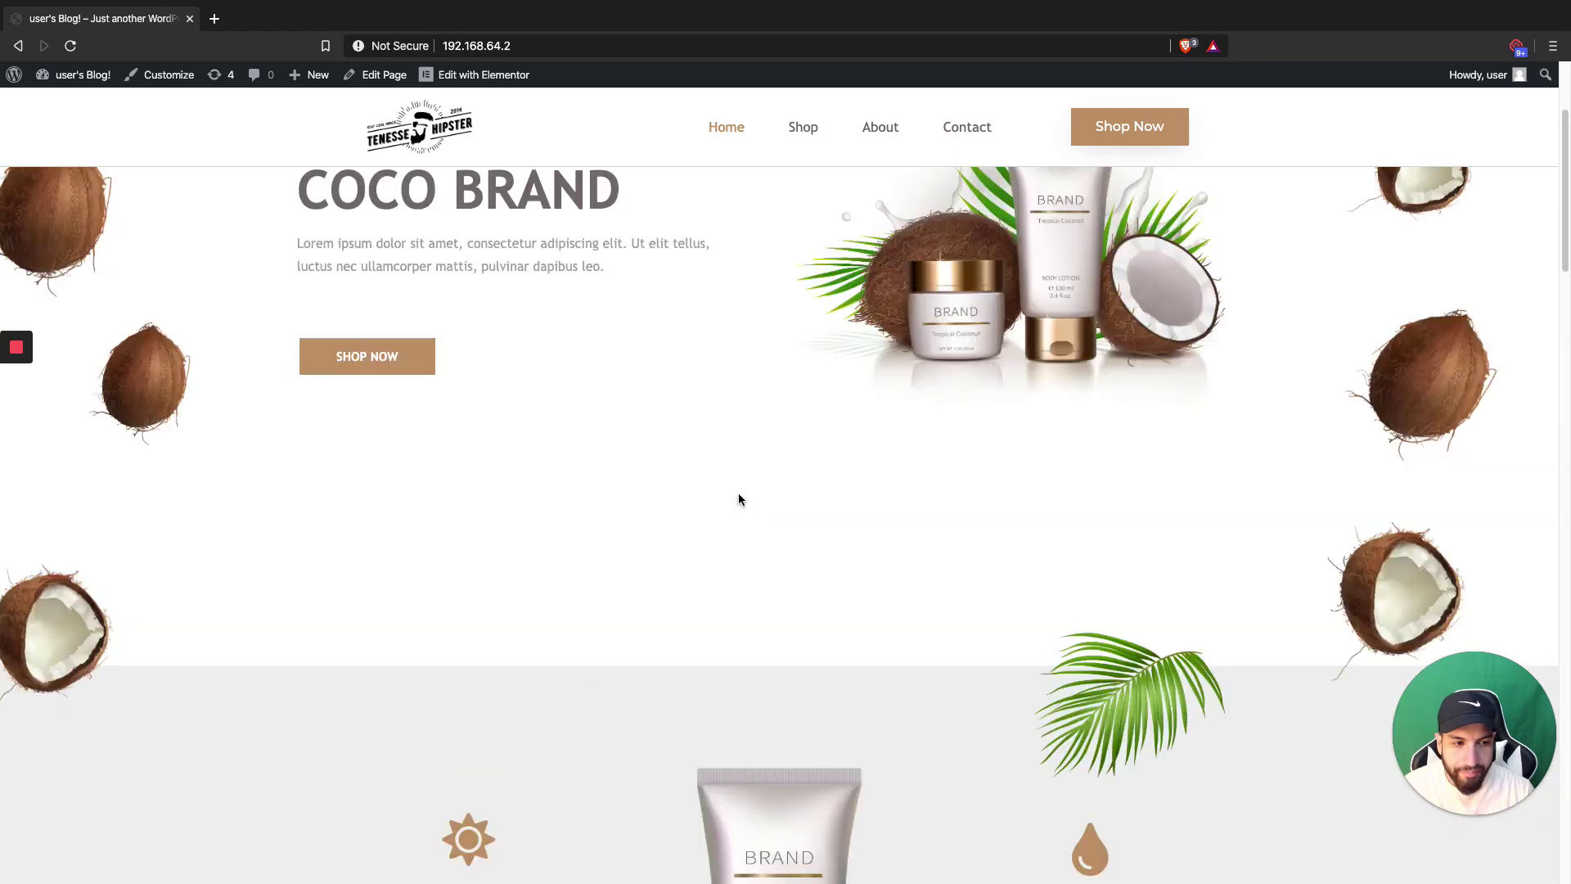
scroll(941, 530, "down", 4)
scroll(934, 528, "down", 12)
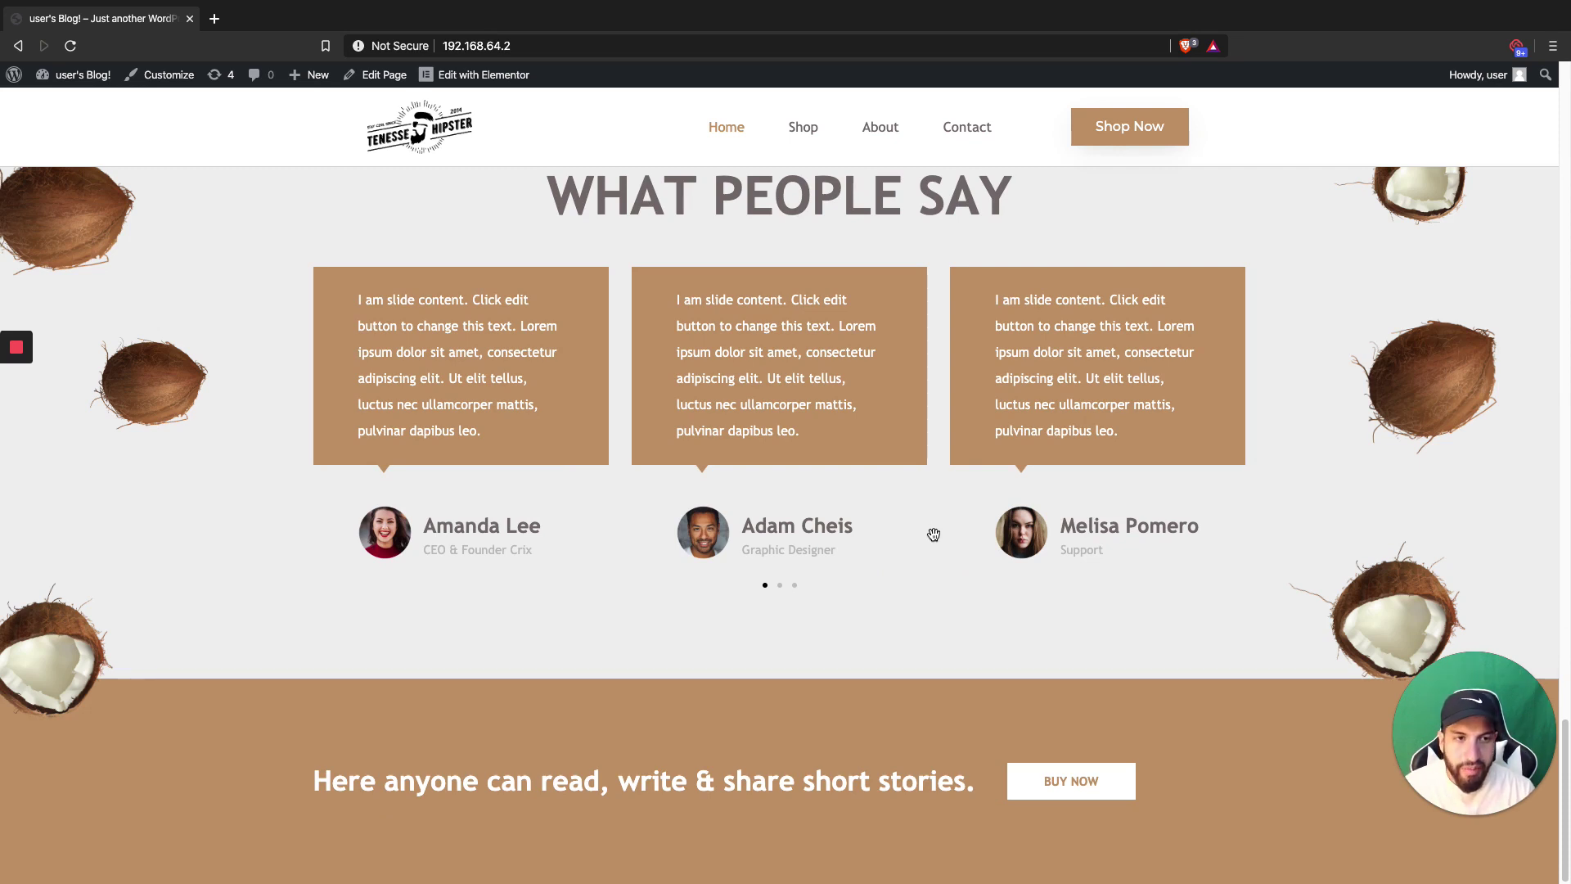
scroll(923, 528, "up", 8)
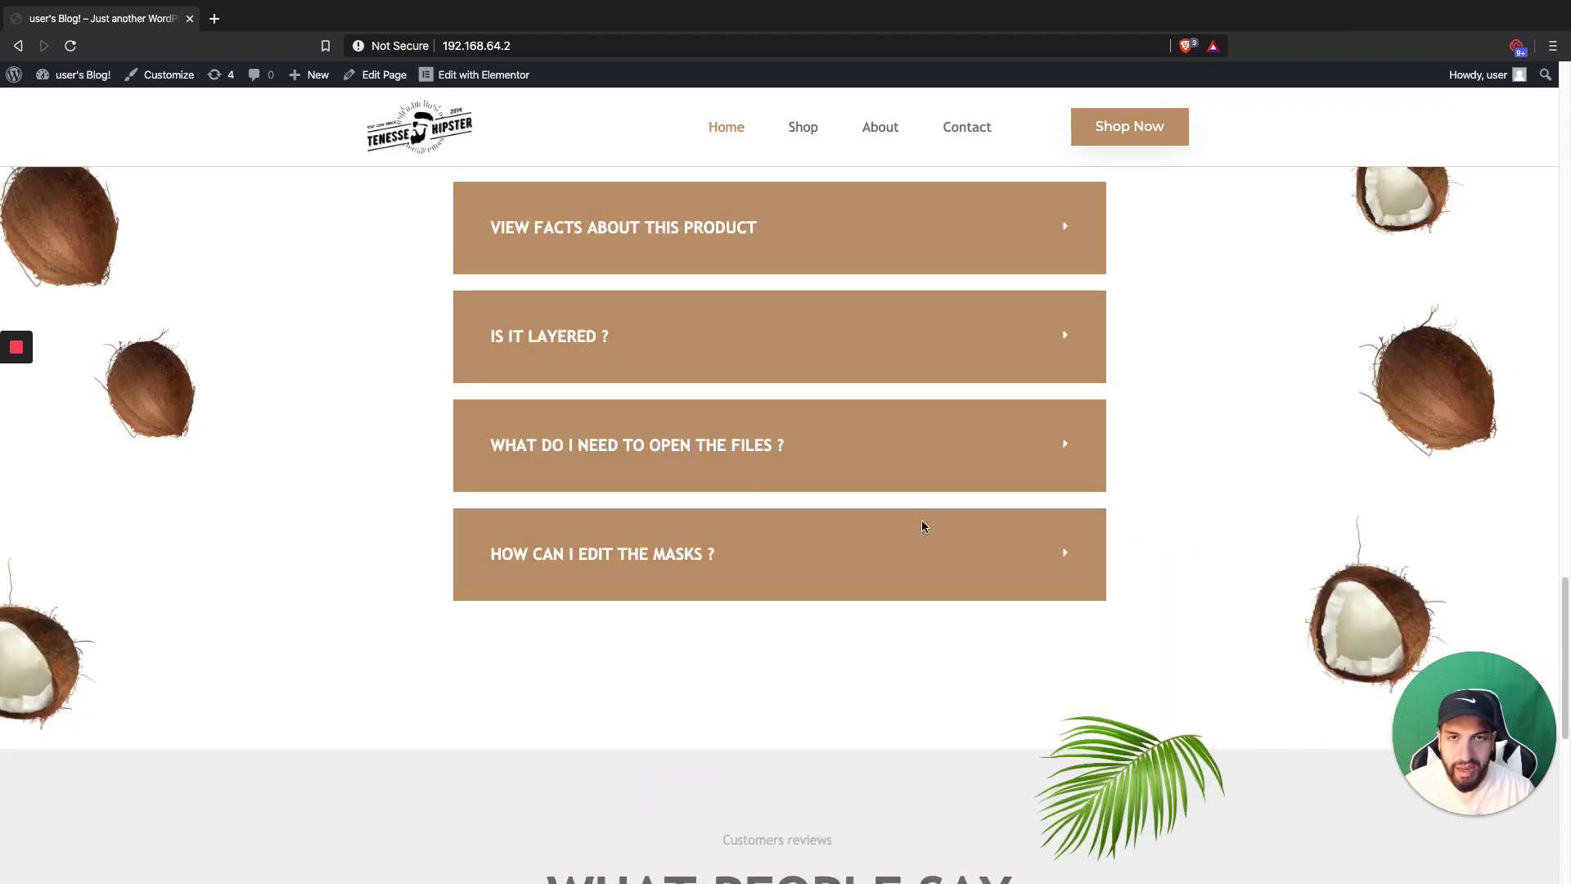
scroll(922, 526, "up", 1)
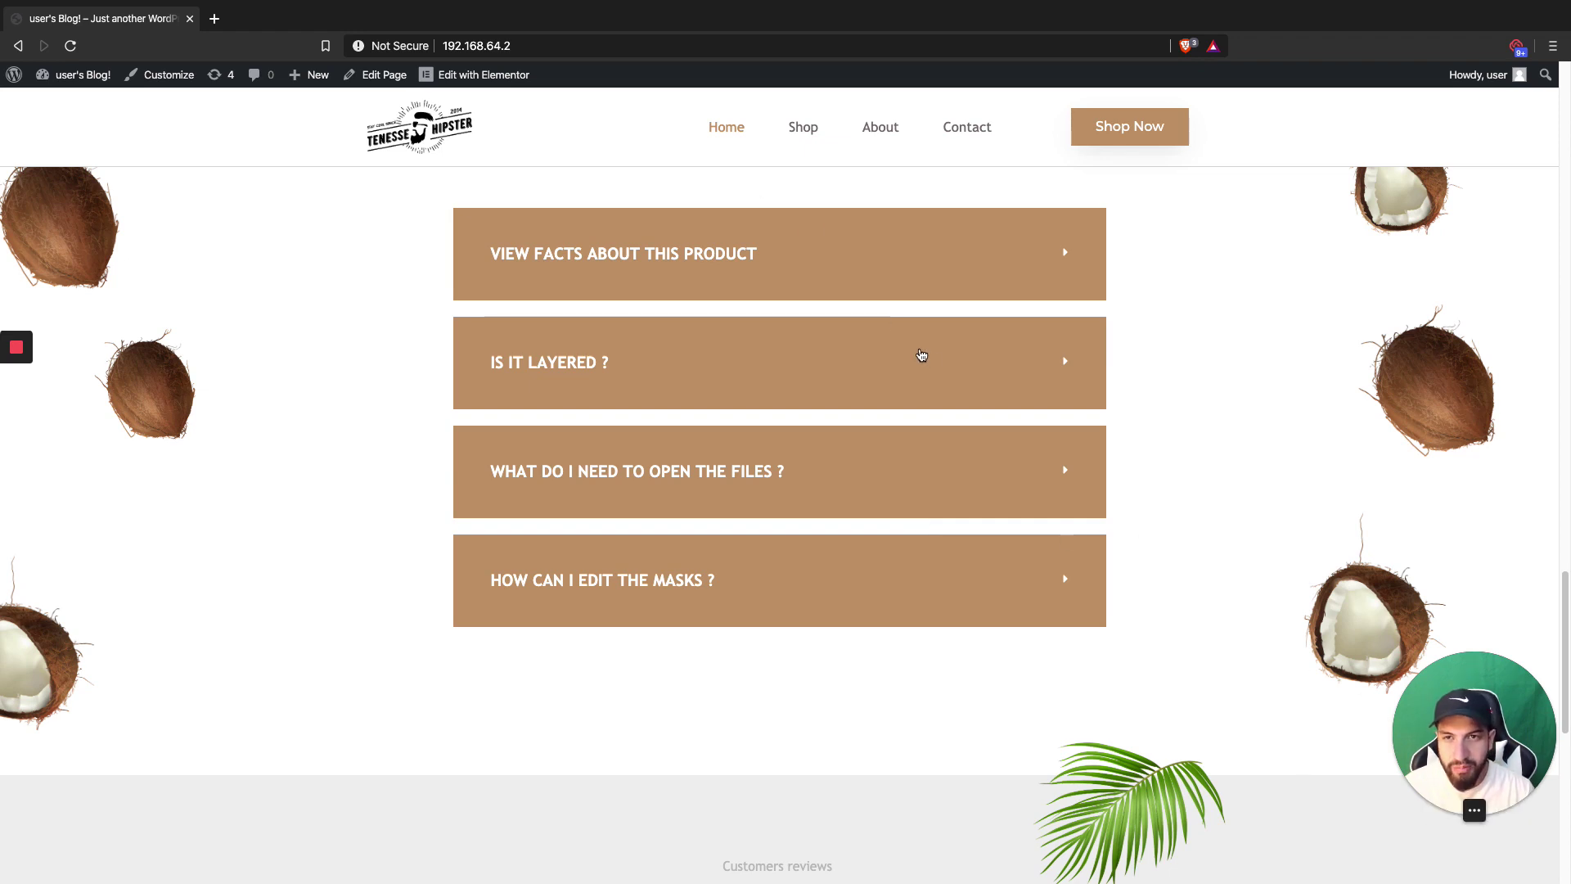
scroll(922, 354, "up", 3)
scroll(922, 352, "up", 10)
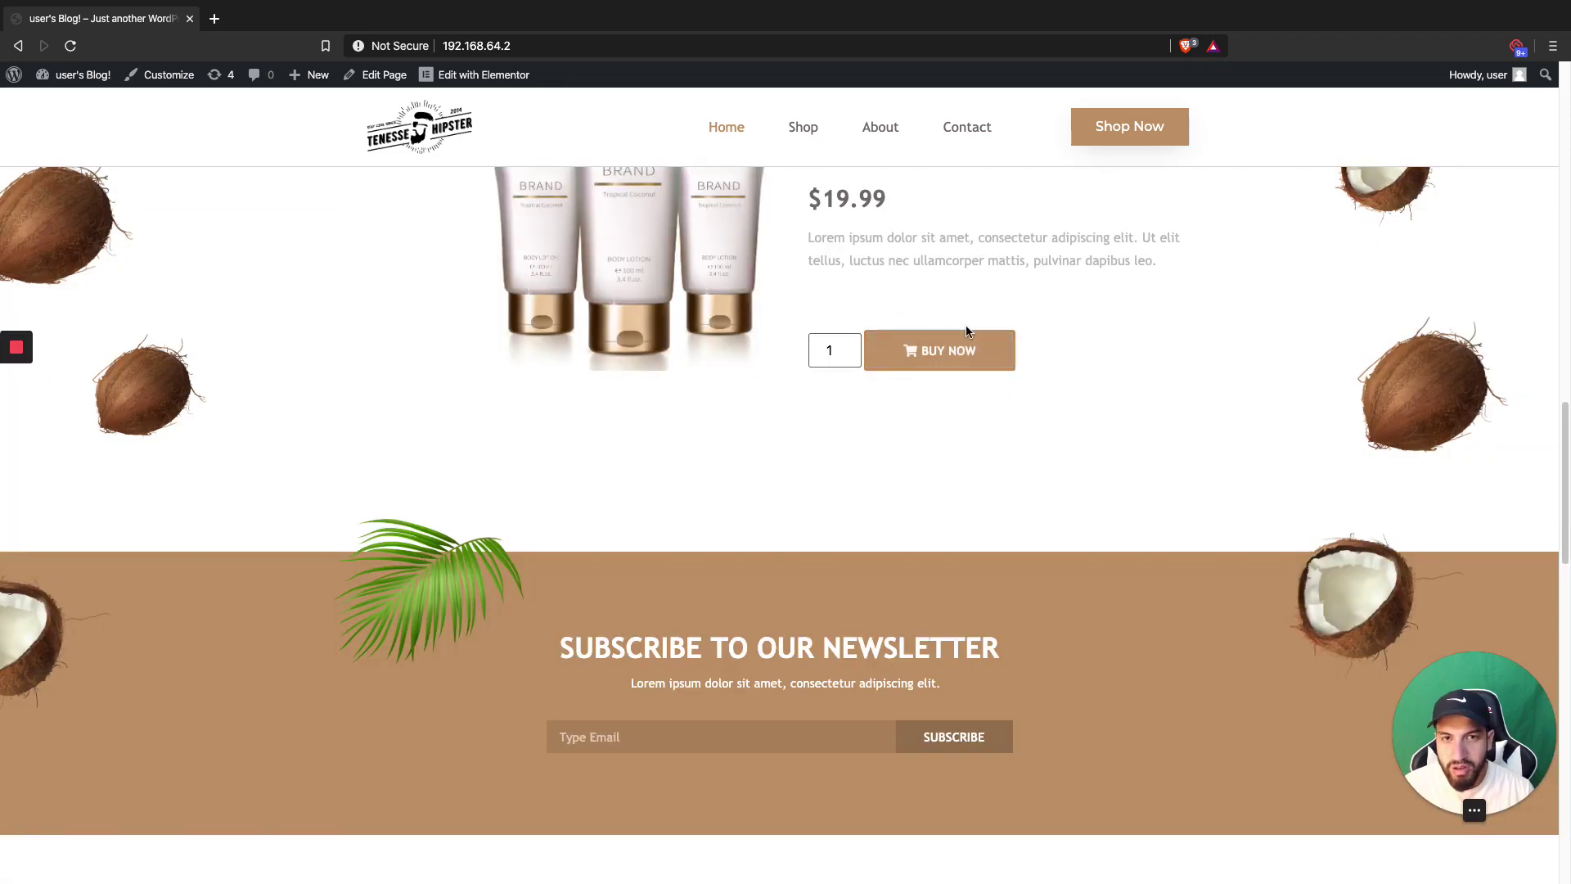
scroll(1073, 360, "up", 8)
scroll(1074, 361, "up", 8)
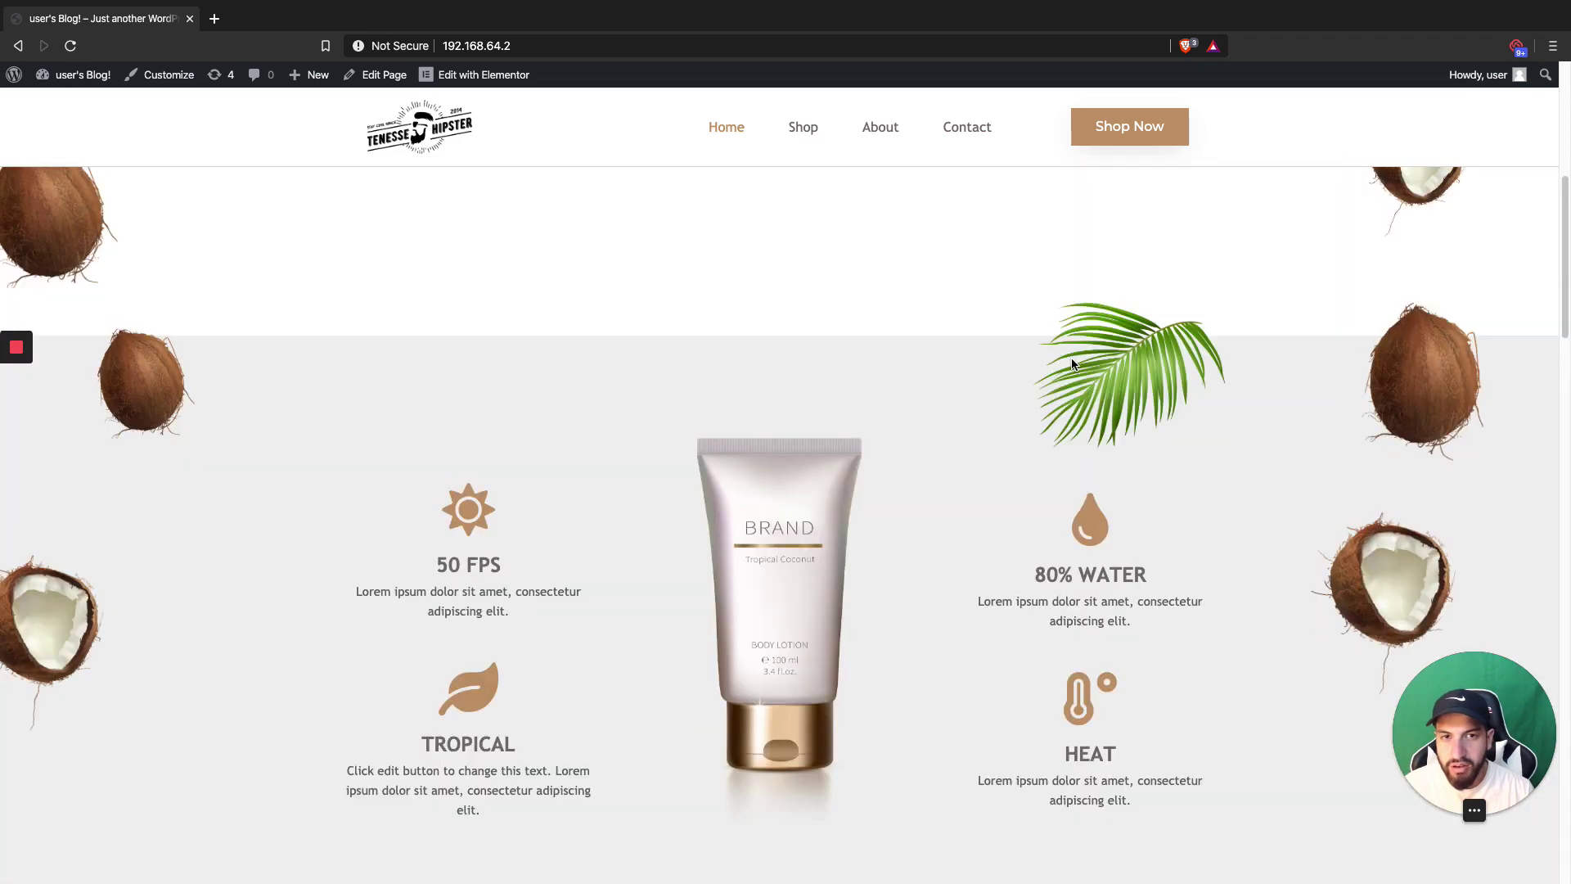